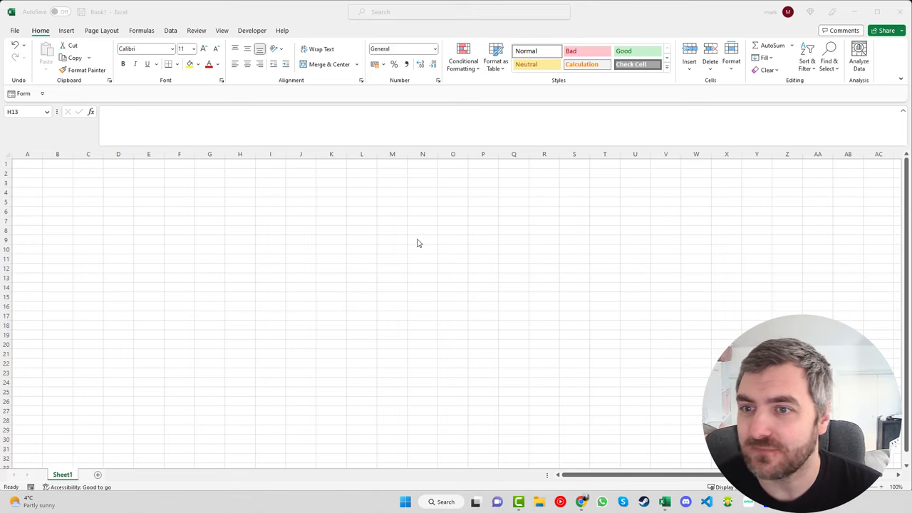
# Enter the summary labels "Total Task", "Due today" and "Over Due" in cells B2 to B4
pyautogui.click(51, 175)
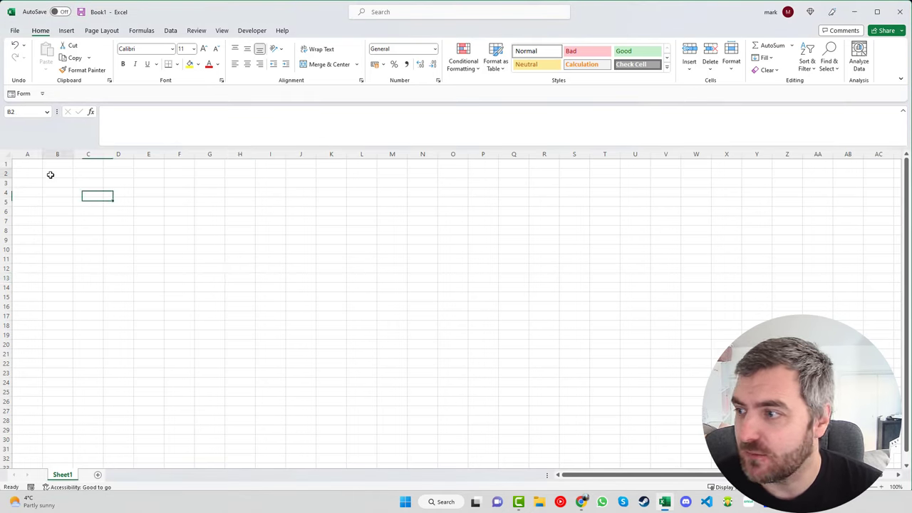
pyautogui.write('Tot')
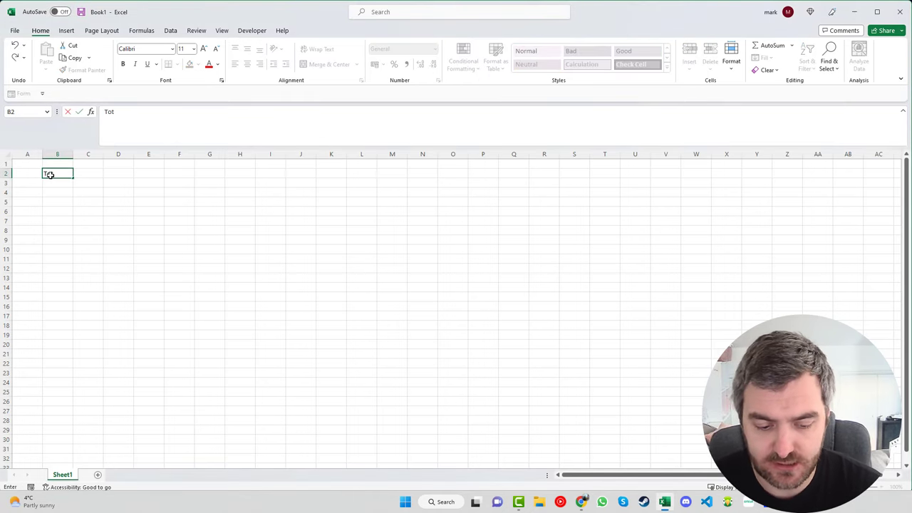
pyautogui.write('al Task')
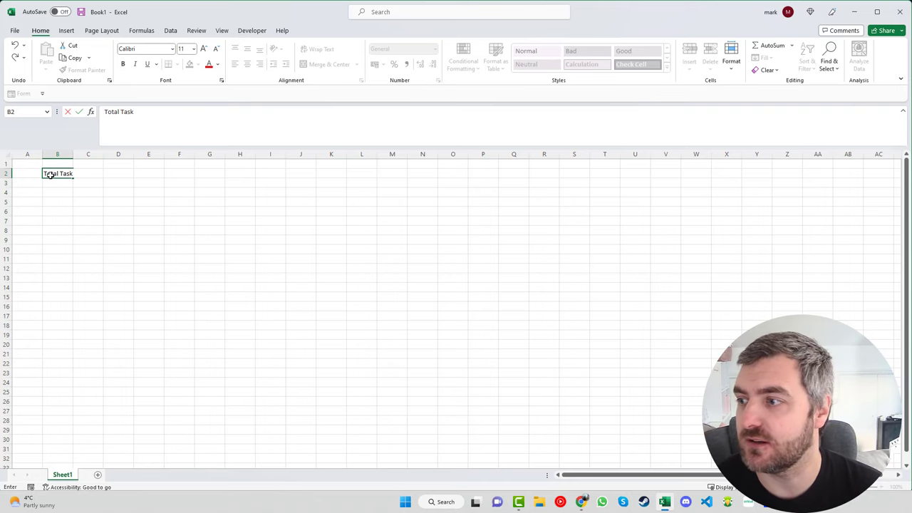
pyautogui.press('Return')
pyautogui.write('Du')
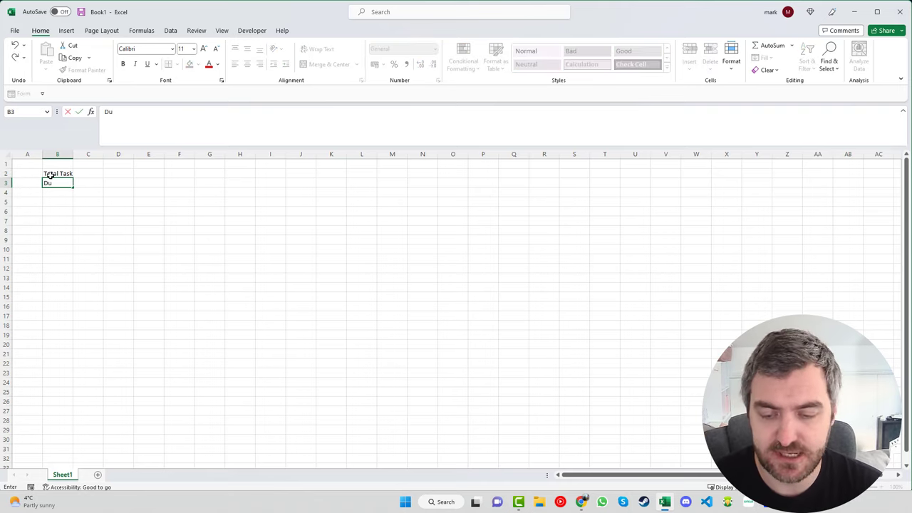
pyautogui.write('ue')
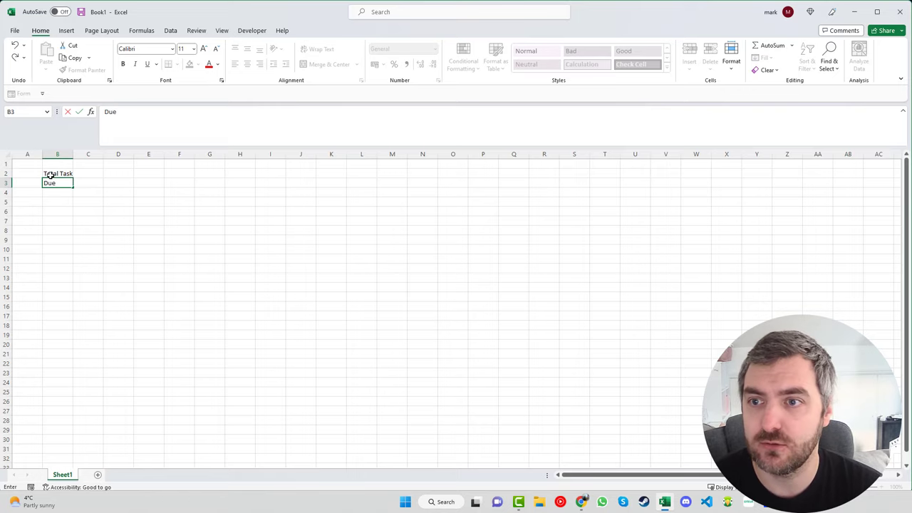
pyautogui.write(' today')
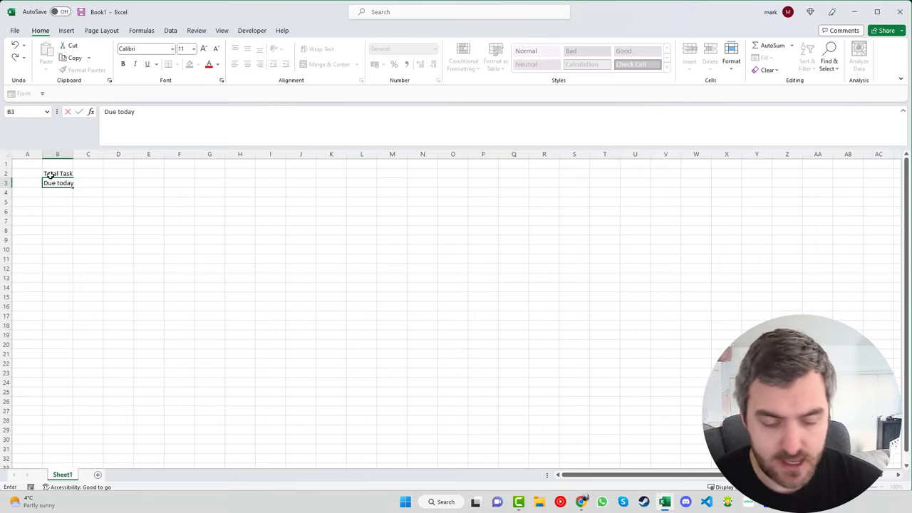
pyautogui.press('Return')
pyautogui.write('Over D')
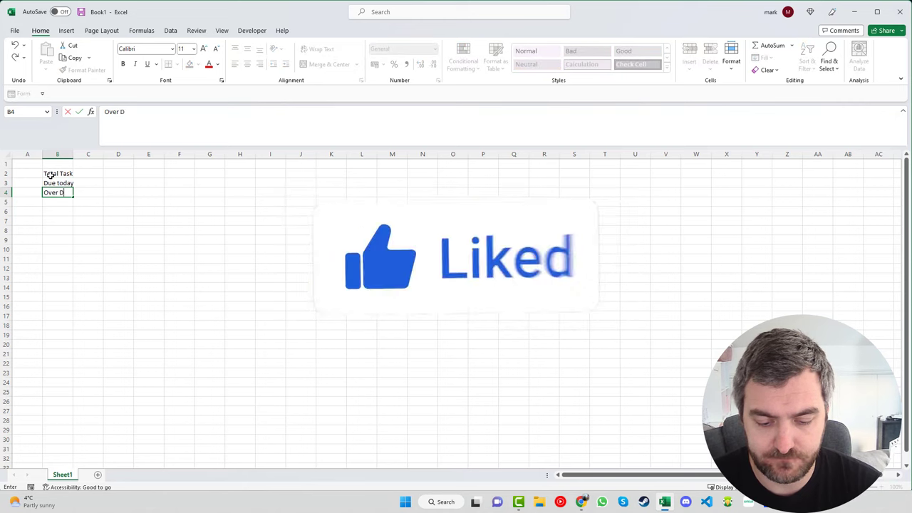
pyautogui.write('ue')
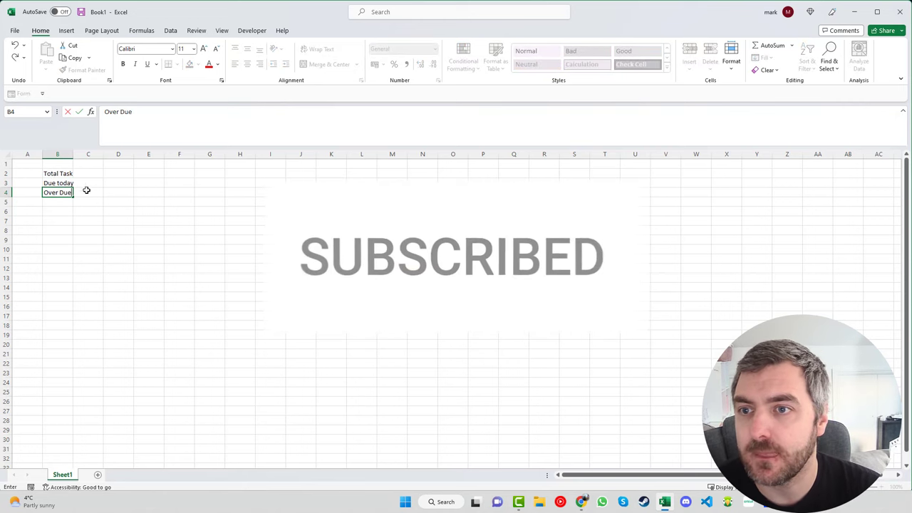
# Widen columns B and C and apply thick outline and inside borders to the summary range B2:C4
pyautogui.moveTo(58, 154); pyautogui.dragTo(154, 154)
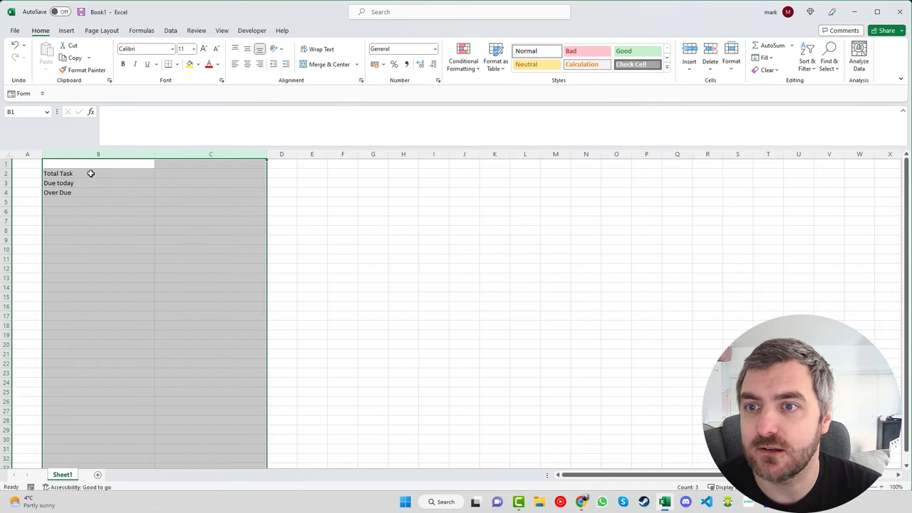
pyautogui.moveTo(90, 174); pyautogui.dragTo(190, 190)
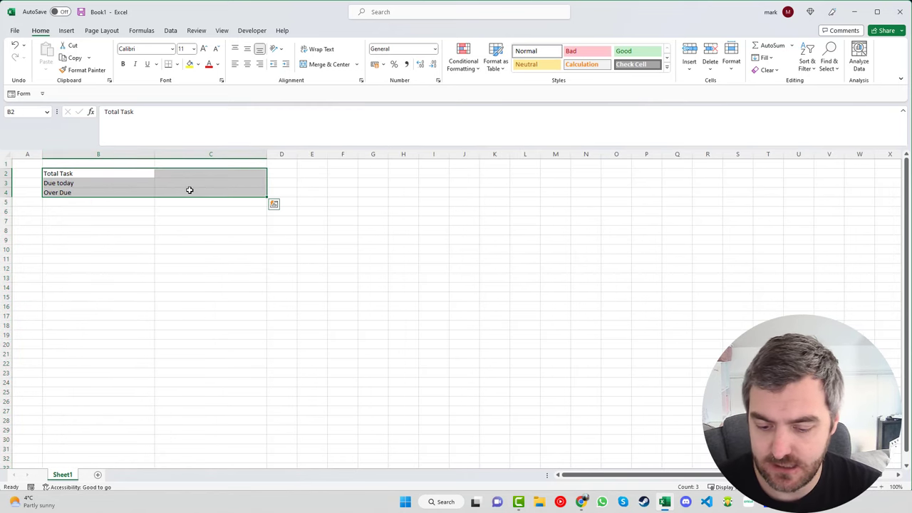
pyautogui.hotkey('ctrl', '1')
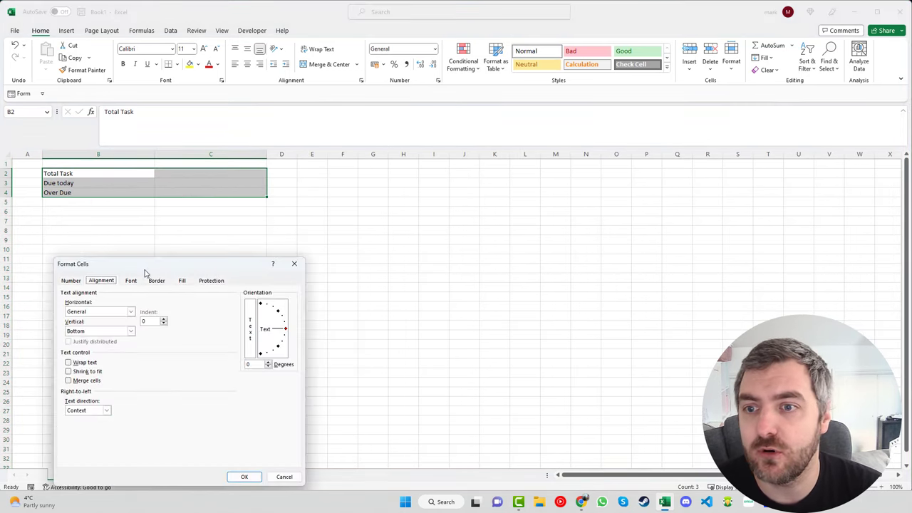
pyautogui.click(156, 281)
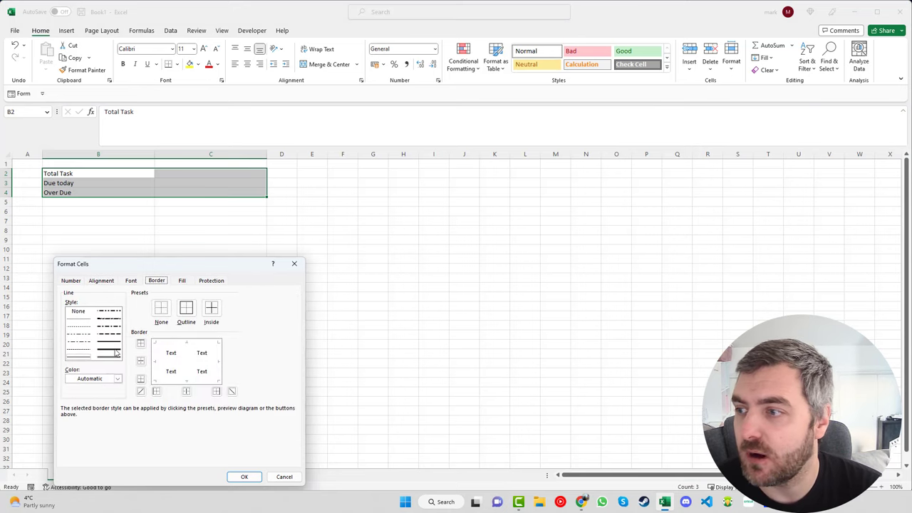
pyautogui.click(208, 314)
pyautogui.click(186, 308)
pyautogui.click(244, 477)
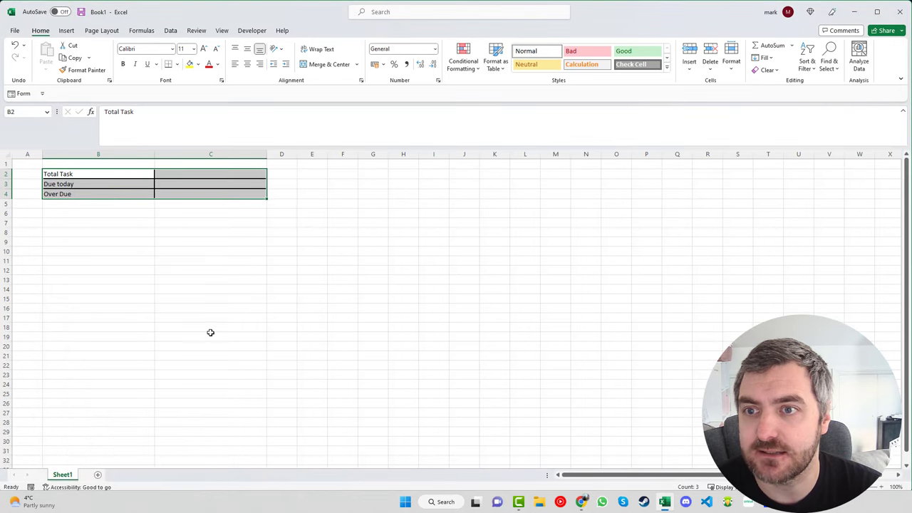
# Narrow column C so the summary value cells are much smaller than the label column
pyautogui.click(211, 280)
pyautogui.moveTo(267, 154); pyautogui.dragTo(187, 153)
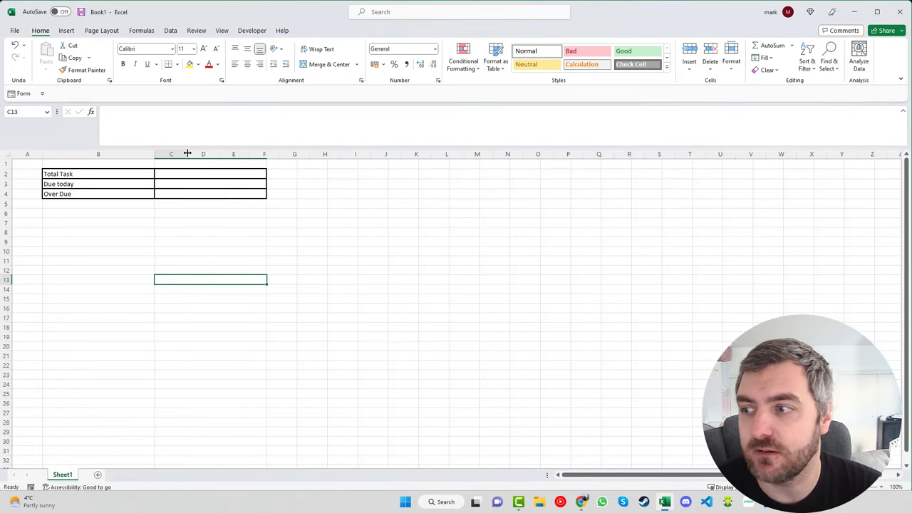
# Enter the headers Task, category, Deadline, Priority, Comments and Status across row 6, starting in B6
pyautogui.click(96, 213)
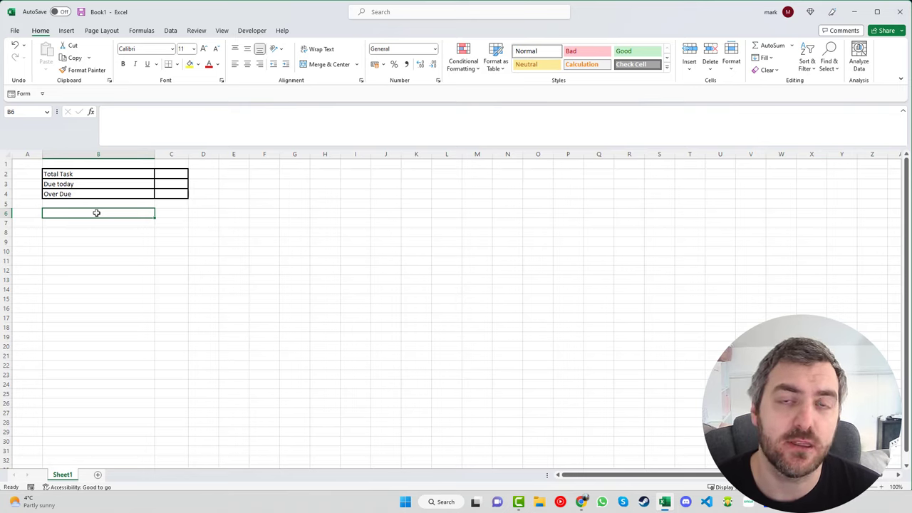
pyautogui.write('Task')
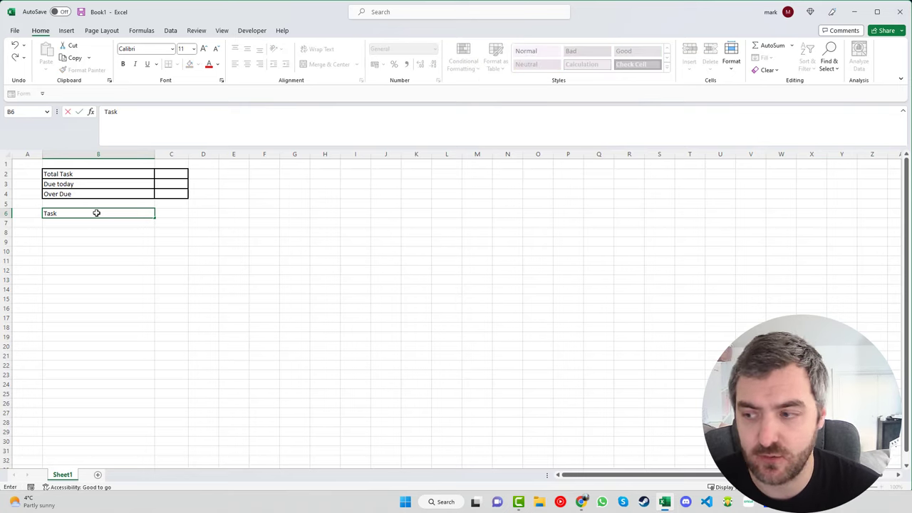
pyautogui.press('Tab')
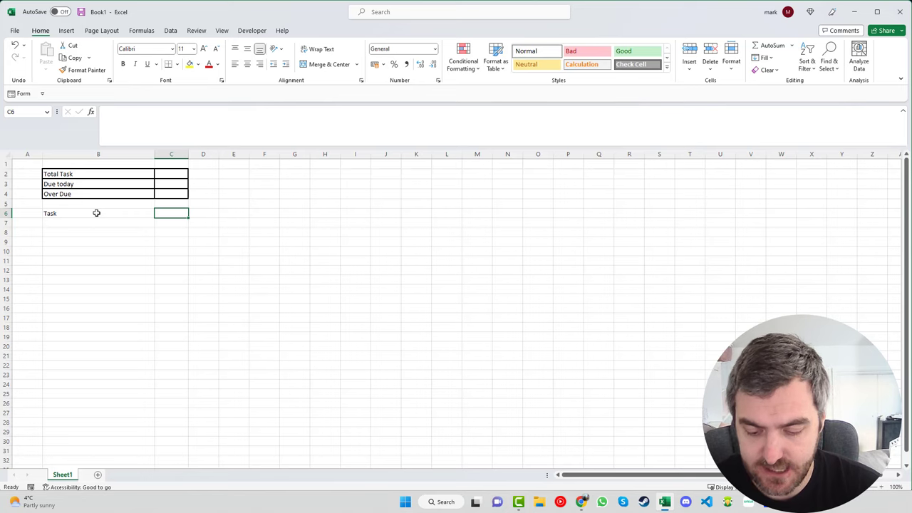
pyautogui.write('cate')
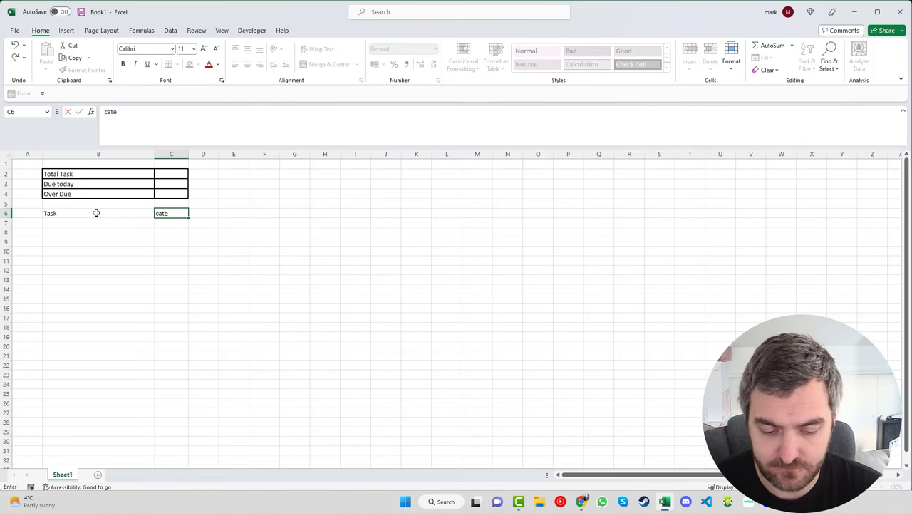
pyautogui.write('gory')
pyautogui.press('Tab')
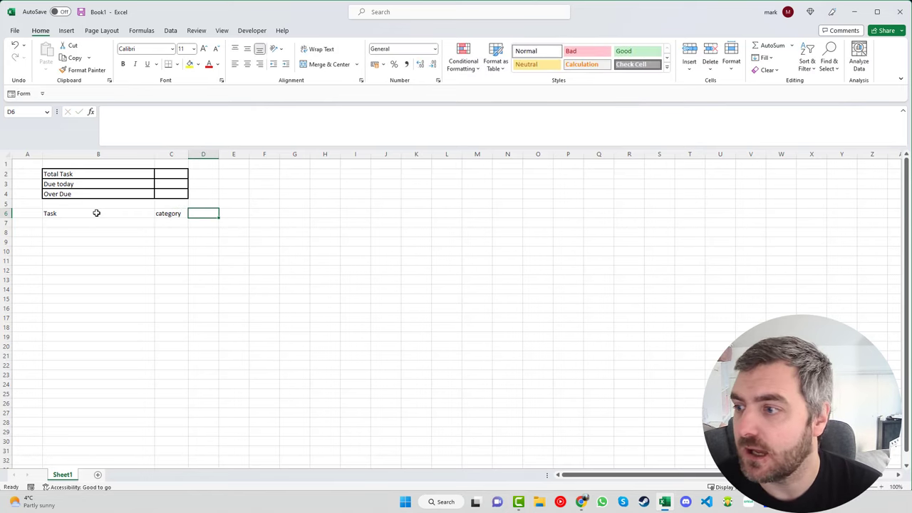
pyautogui.write('Deadline')
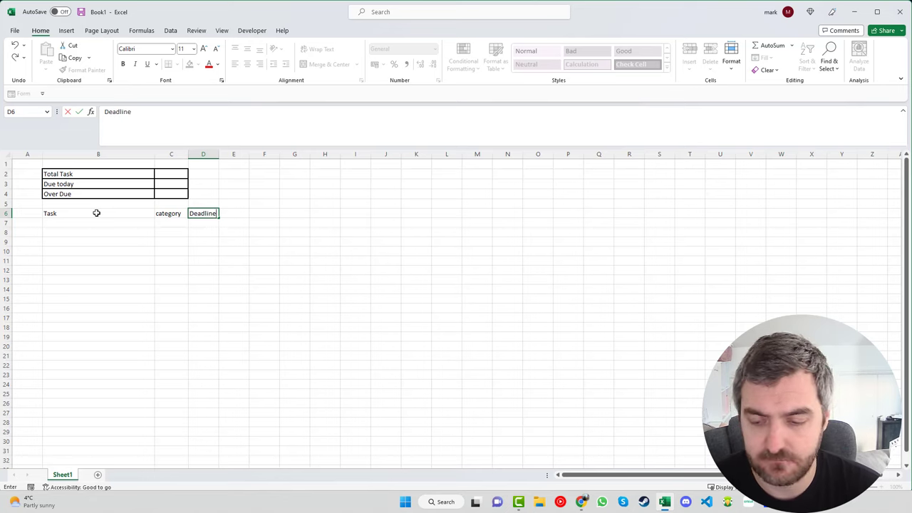
pyautogui.press('Tab')
pyautogui.write('Pro')
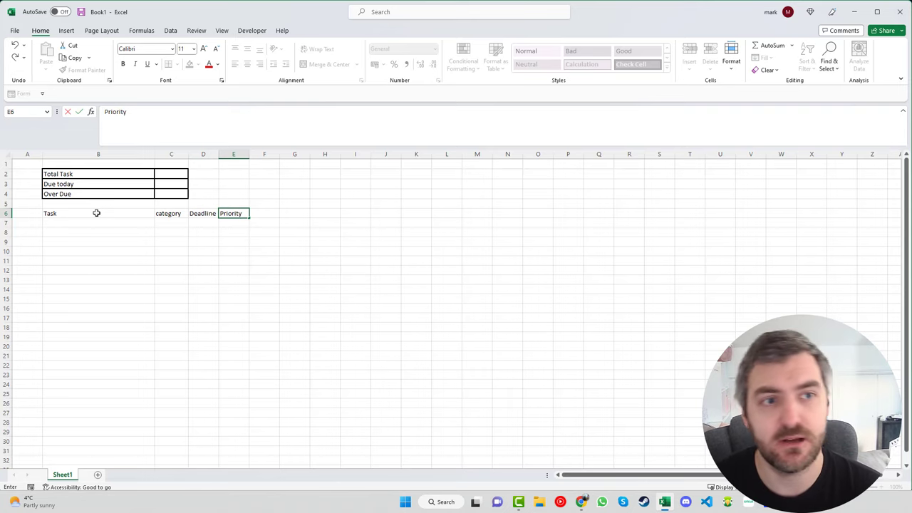
pyautogui.press('Tab')
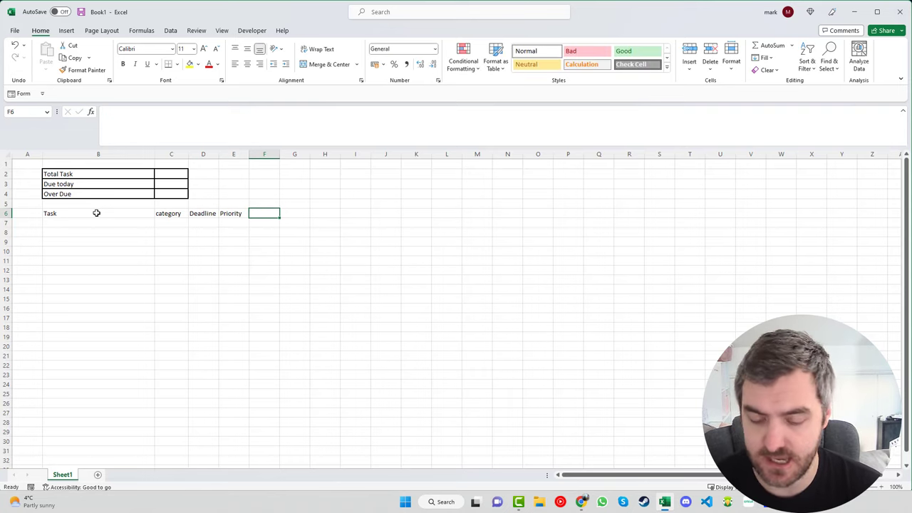
pyautogui.write('Comments')
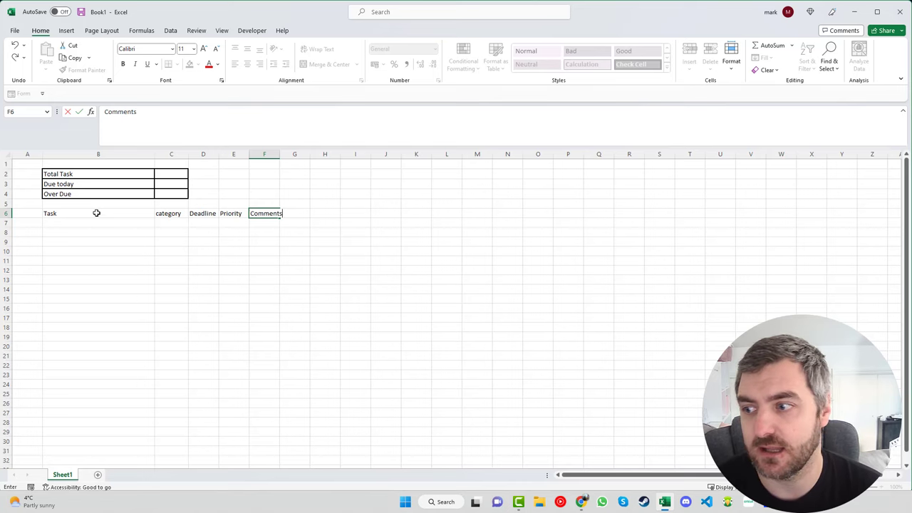
pyautogui.press('Tab')
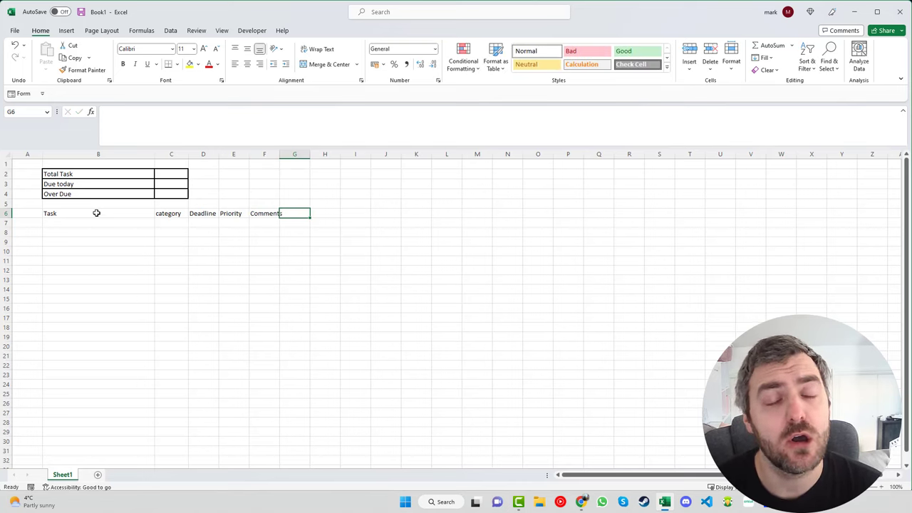
pyautogui.write('Status')
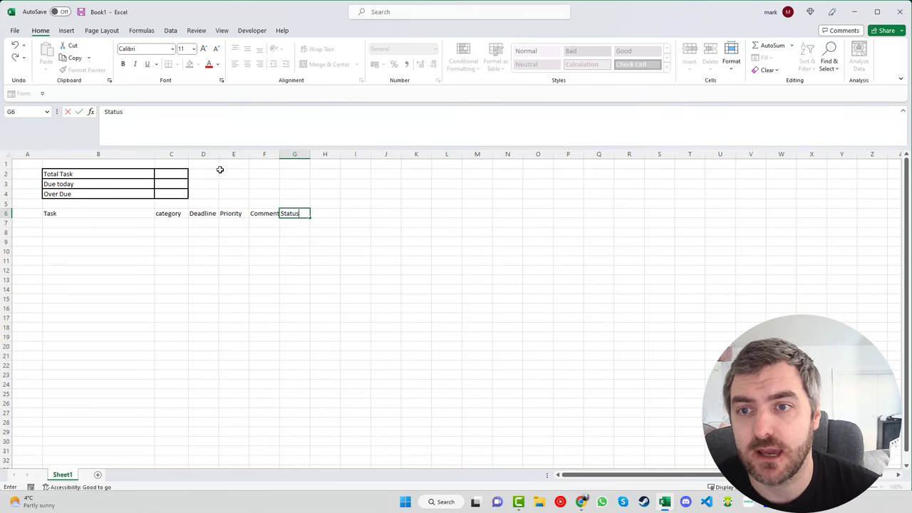
# Widen the Comments column to about three times its width, and slightly widen the category, Deadline and Priority columns
pyautogui.click(280, 154)
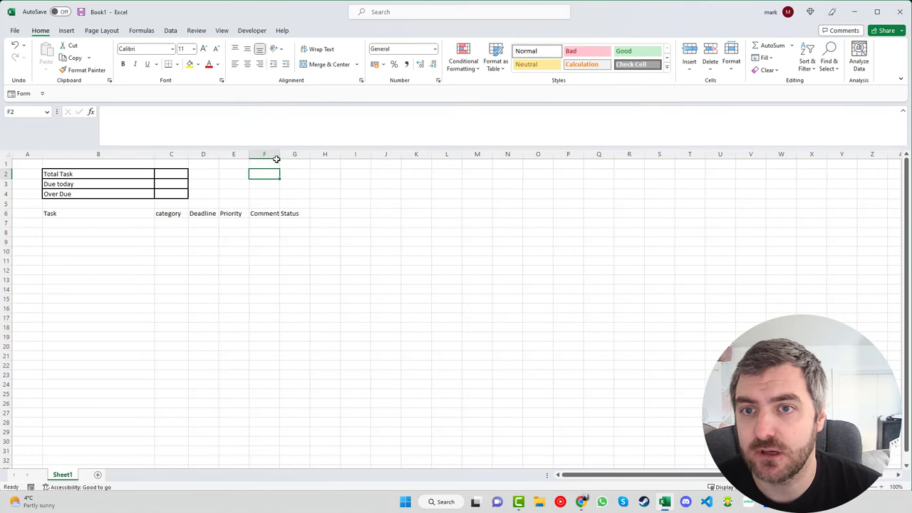
pyautogui.moveTo(280, 154); pyautogui.dragTo(339, 156)
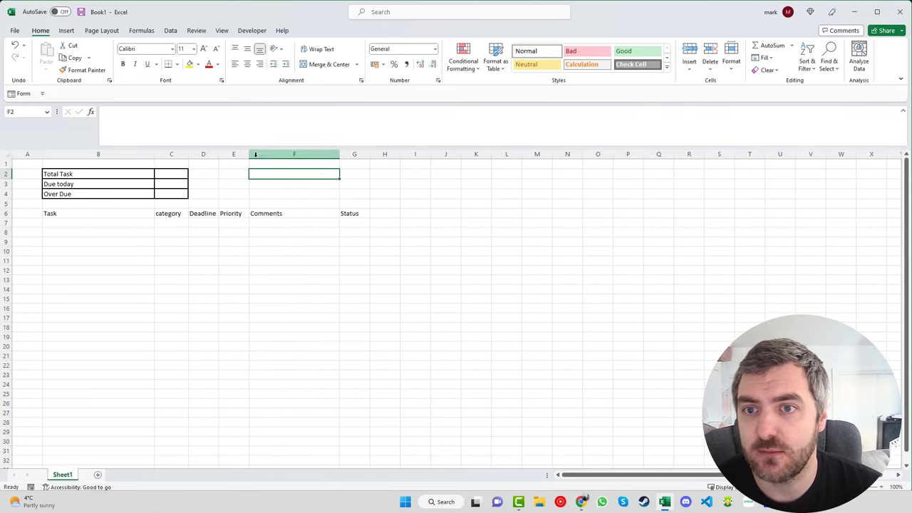
pyautogui.moveTo(249, 154); pyautogui.dragTo(195, 154)
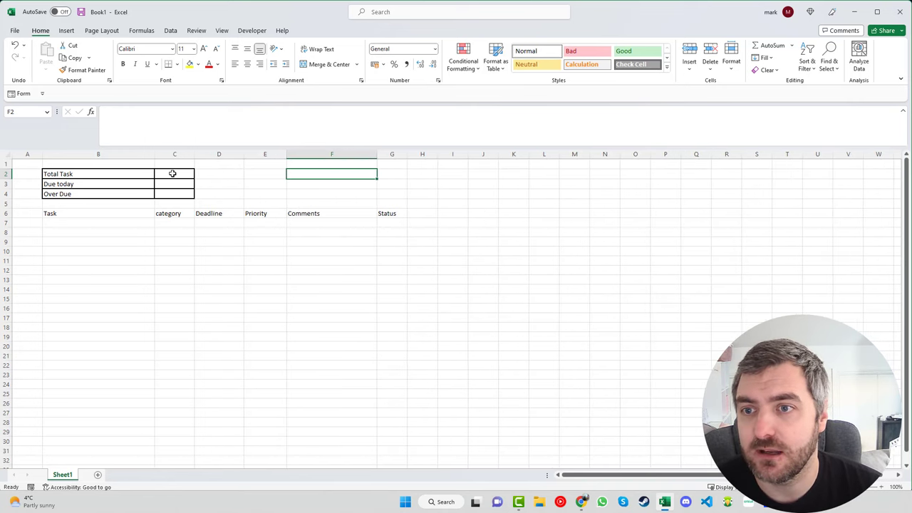
pyautogui.moveTo(5, 204); pyautogui.dragTo(6, 184)
pyautogui.rightClick(7, 192)
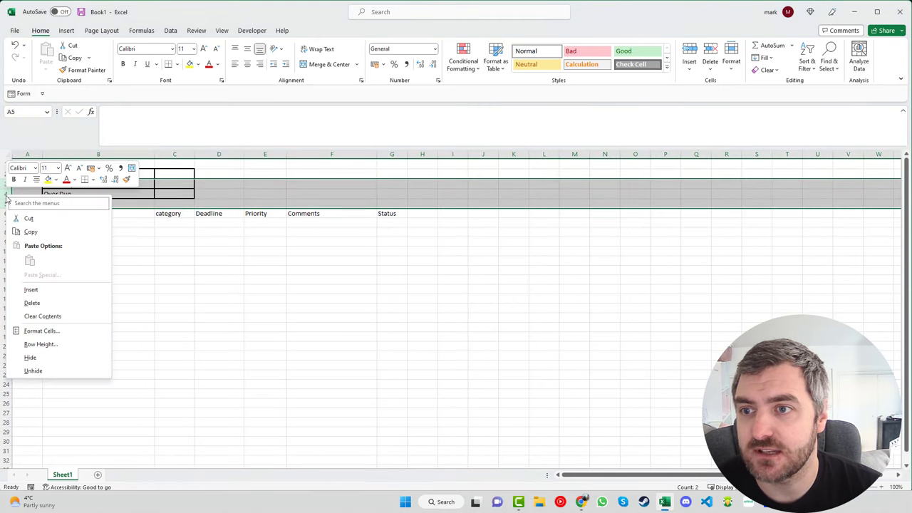
pyautogui.click(30, 289)
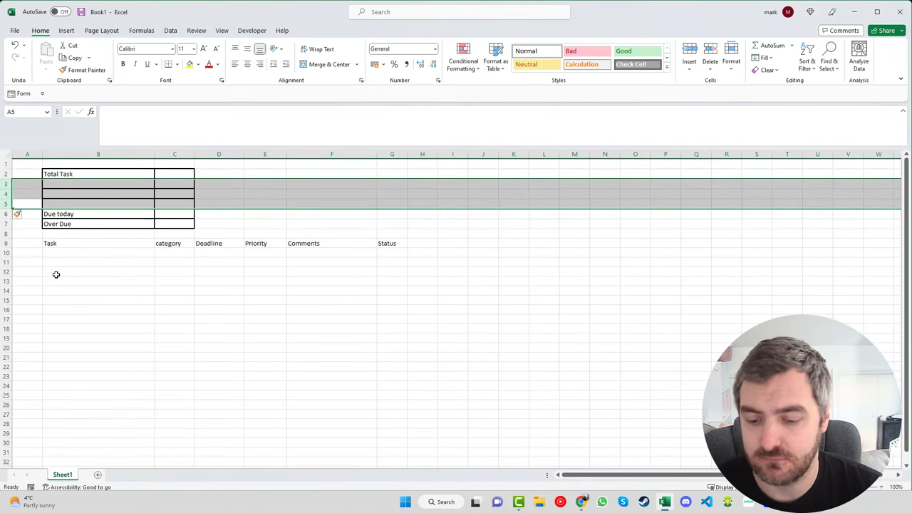
pyautogui.hotkey('ctrl', 'z')
# Insert one blank row at row 5, between the summary table and the task headers
pyautogui.click(7, 203)
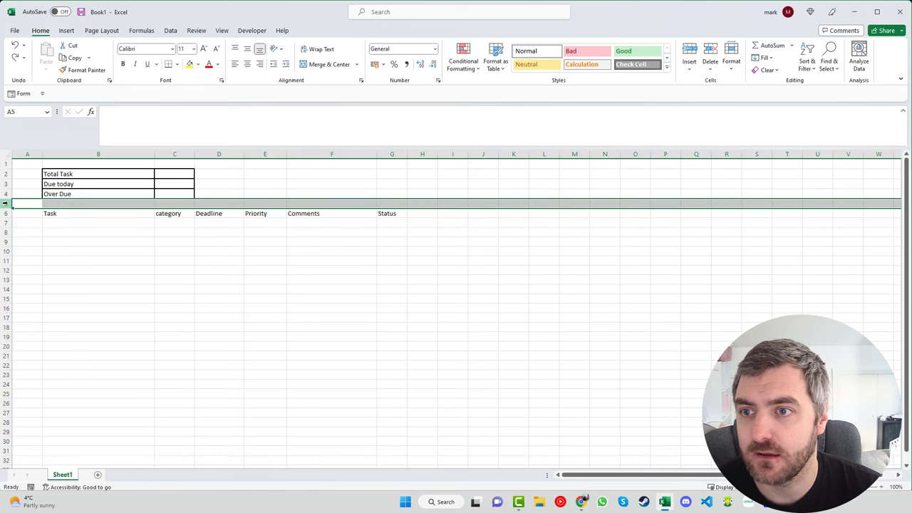
pyautogui.rightClick(8, 204)
pyautogui.click(33, 297)
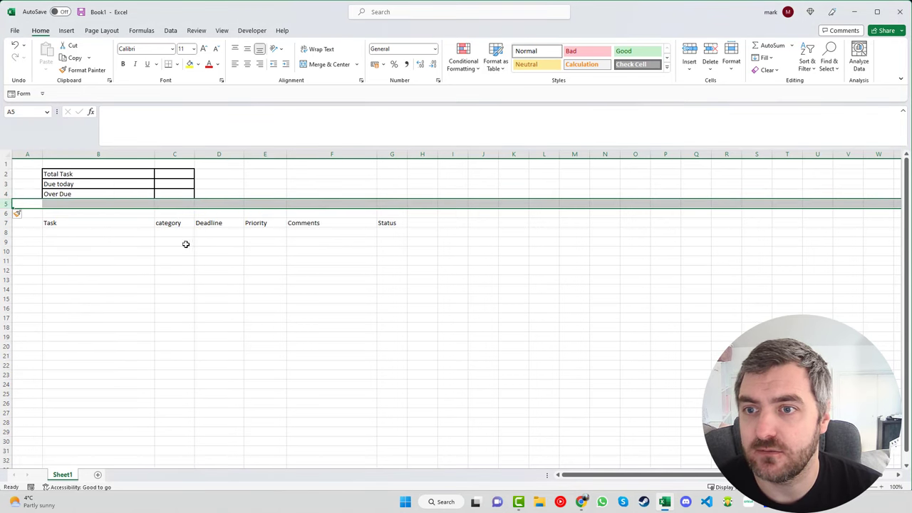
pyautogui.click(183, 241)
# Enter the title To Do List in cell C6, directly above the category header
pyautogui.click(163, 214)
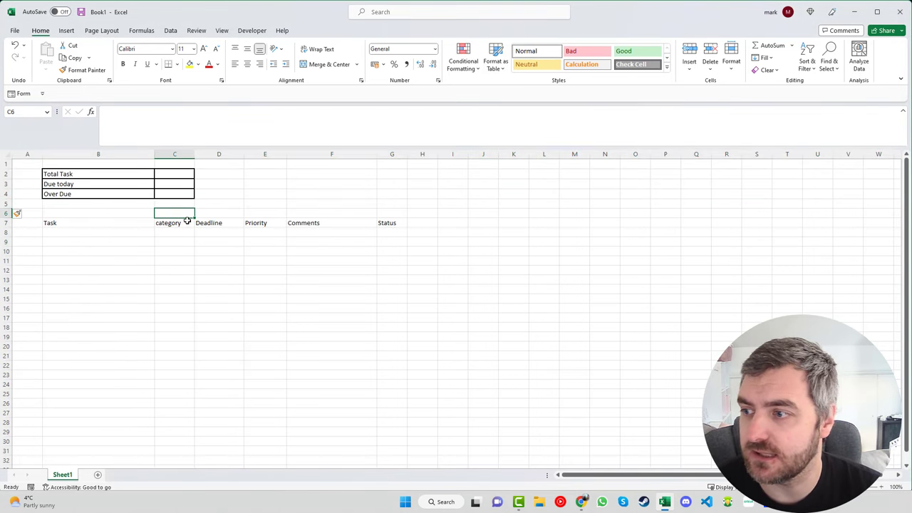
pyautogui.write('To')
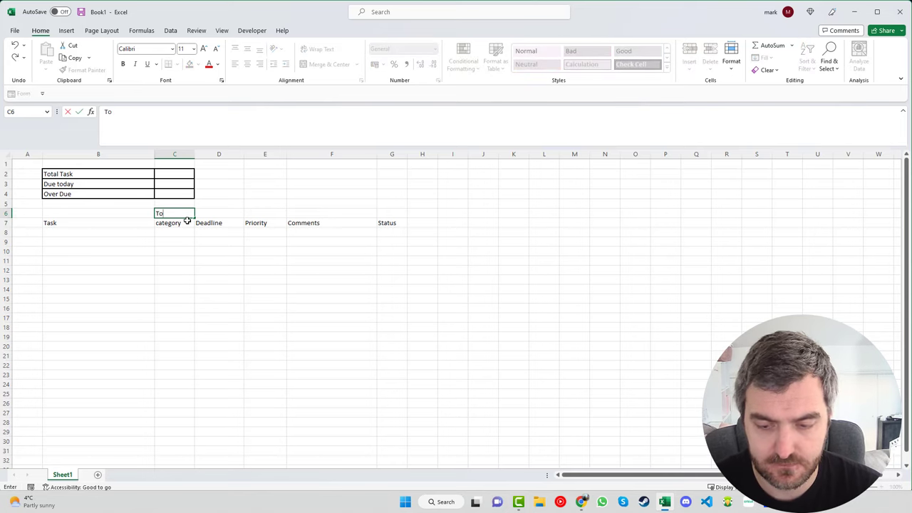
pyautogui.write(' Do')
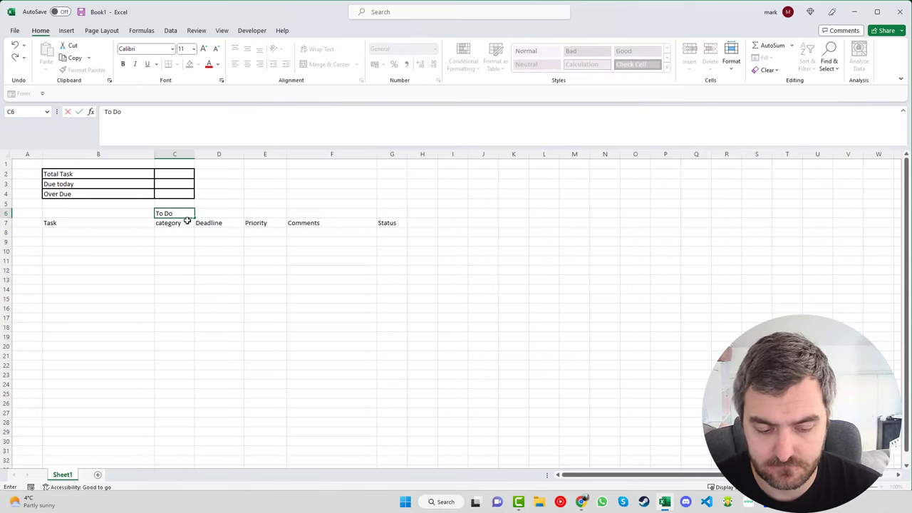
pyautogui.write(' List')
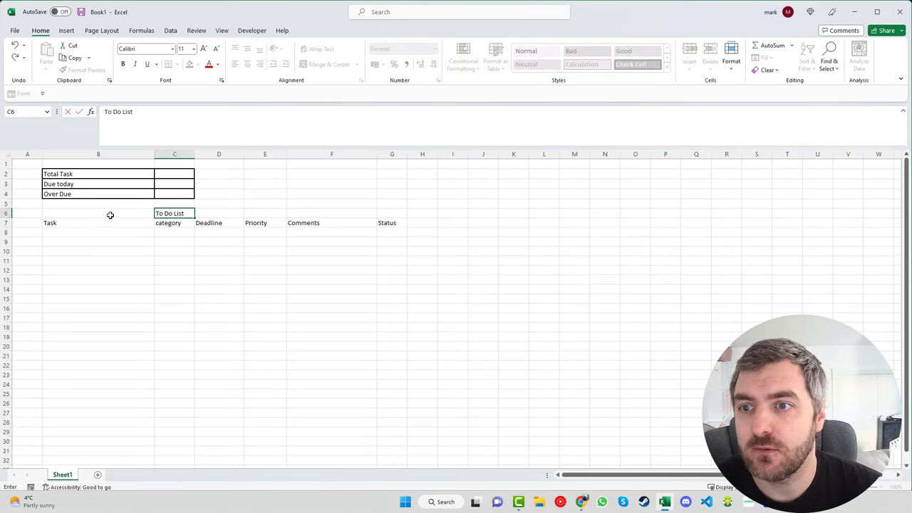
# Set the horizontal alignment of B6:G6 to Center Across Selection for the To Do List title
pyautogui.moveTo(110, 214); pyautogui.dragTo(391, 213)
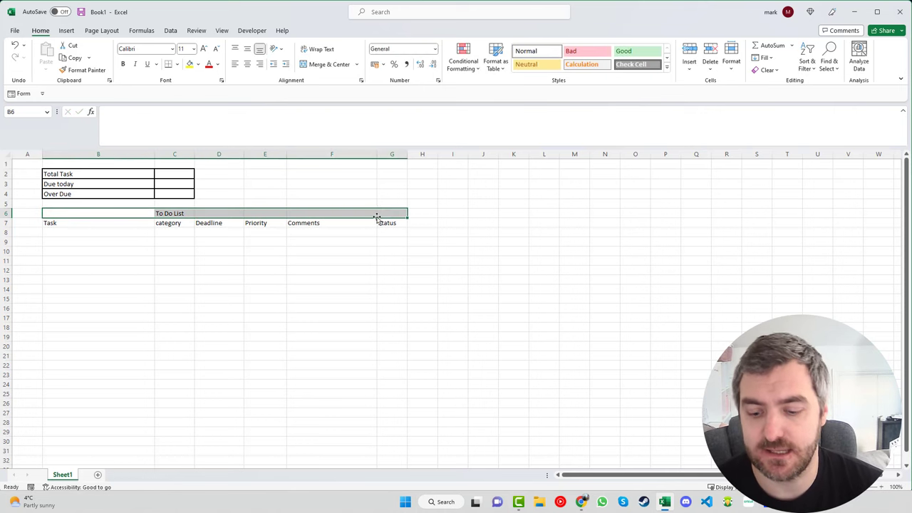
pyautogui.hotkey('ctrl', '1')
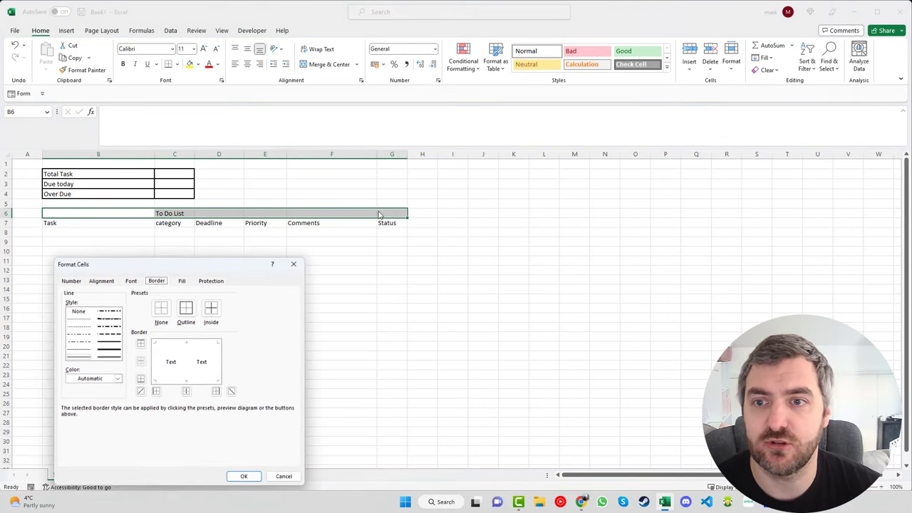
pyautogui.click(102, 282)
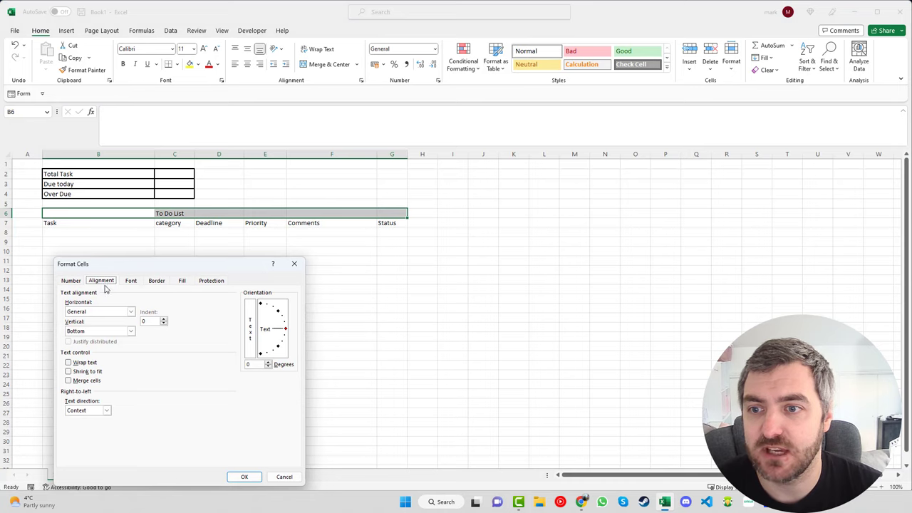
pyautogui.click(130, 313)
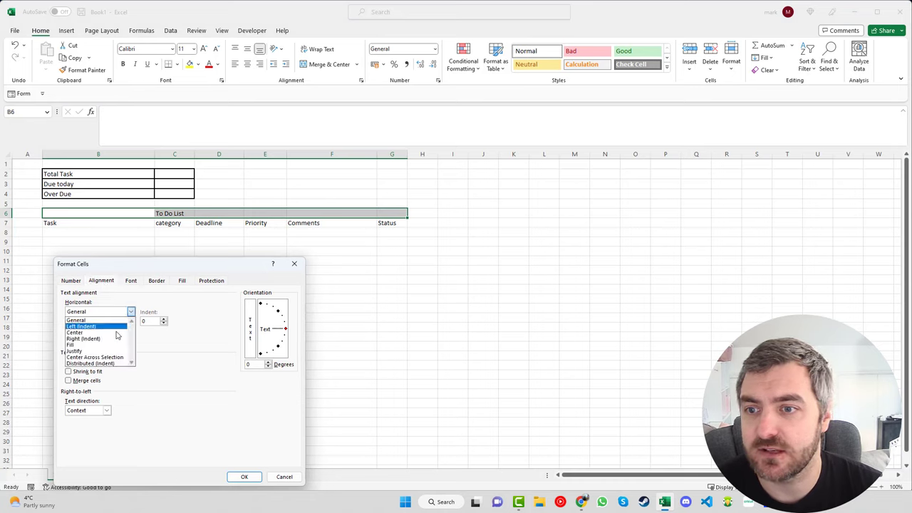
pyautogui.click(110, 360)
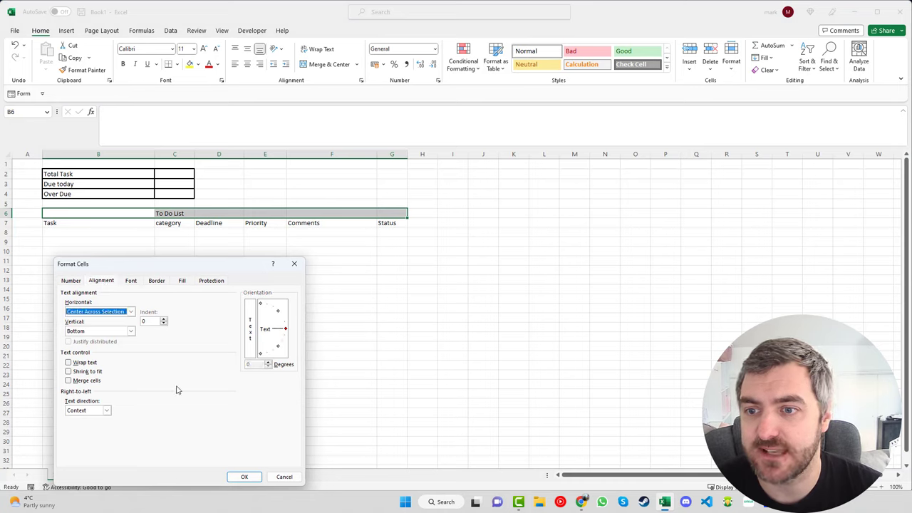
pyautogui.click(244, 477)
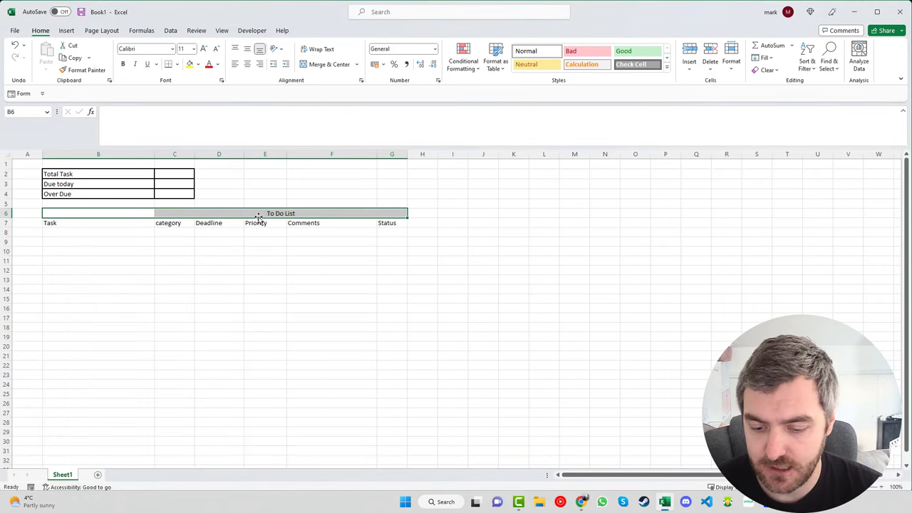
# Fill the whole title row 6 with grey
pyautogui.click(5, 212)
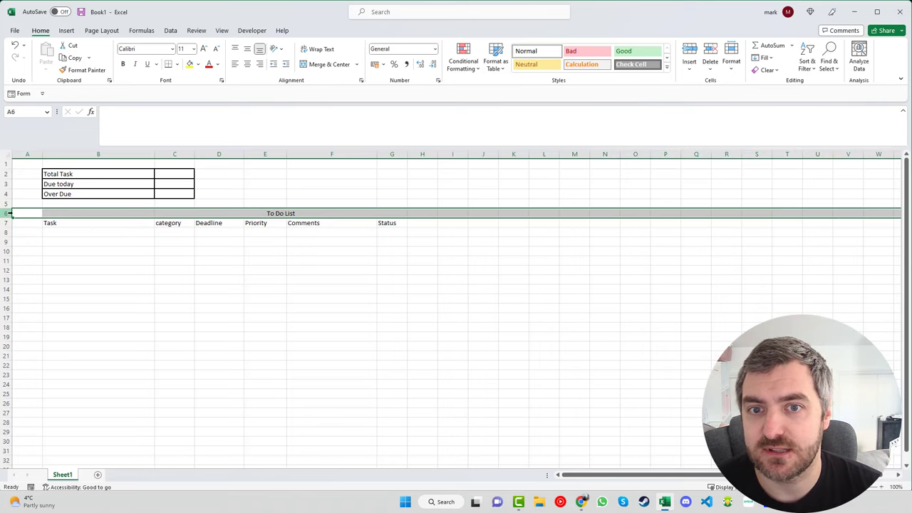
pyautogui.click(197, 65)
pyautogui.click(205, 106)
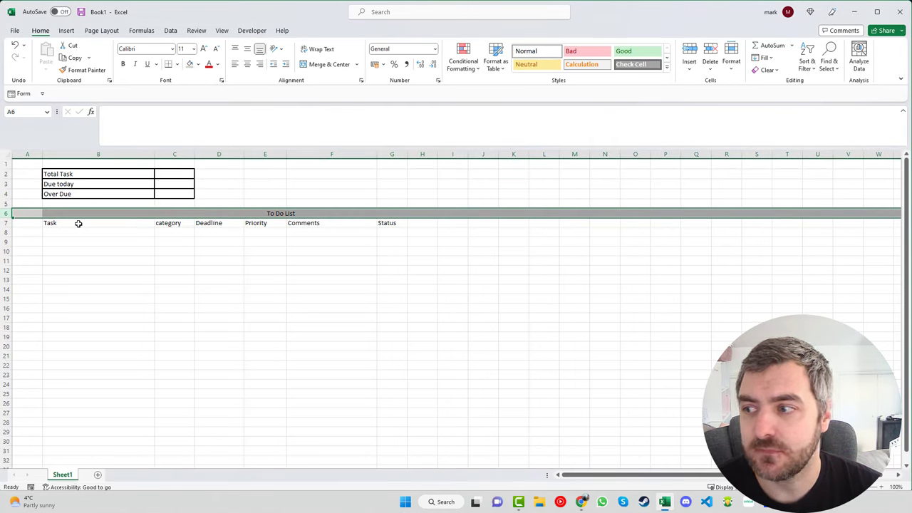
# Apply medium solid inside borders and a thick outline to the task table range B7:G31
pyautogui.moveTo(78, 223); pyautogui.dragTo(395, 447)
pyautogui.hotkey('ctrl', '1')
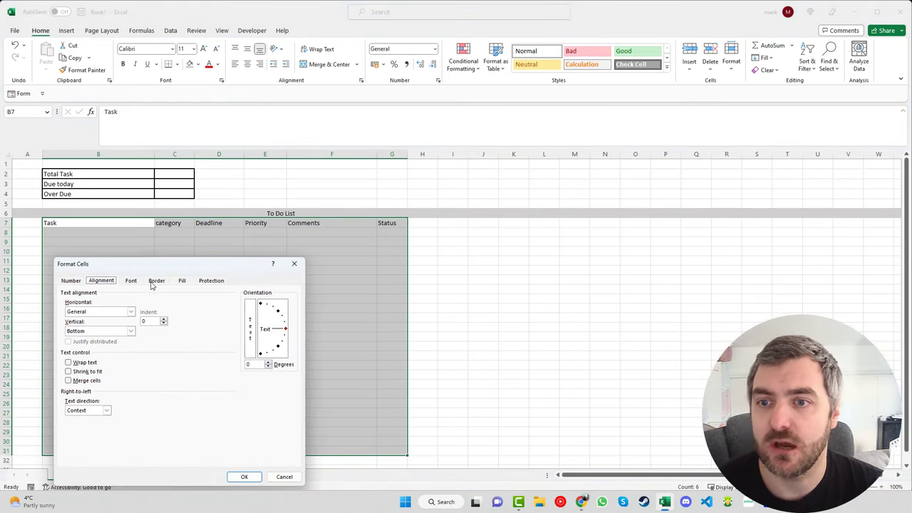
pyautogui.click(154, 282)
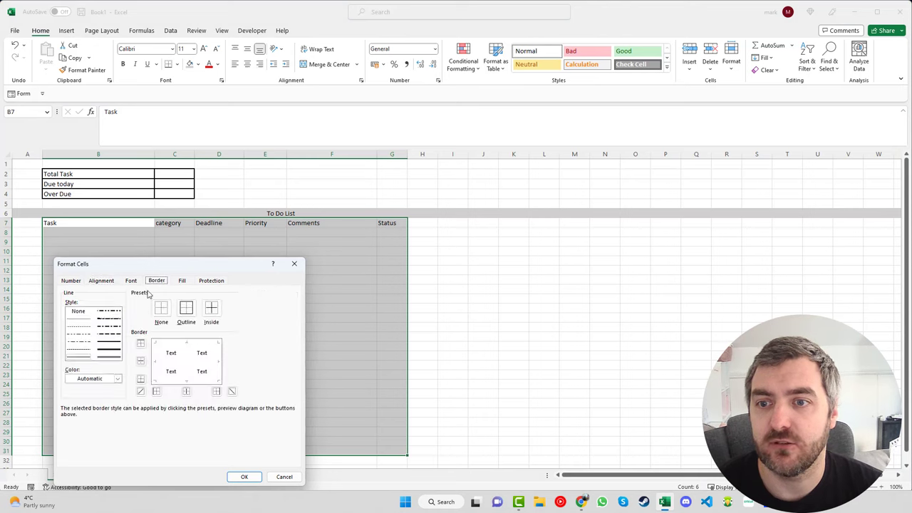
pyautogui.click(114, 345)
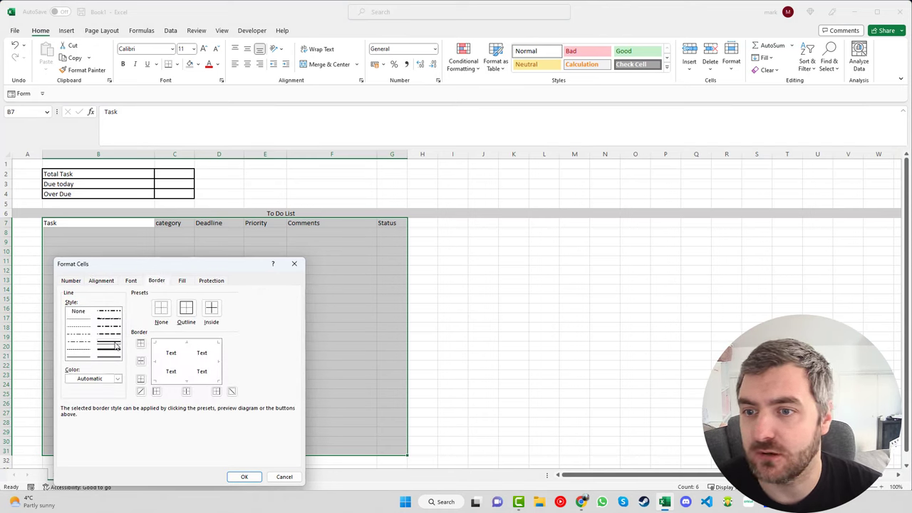
pyautogui.click(211, 308)
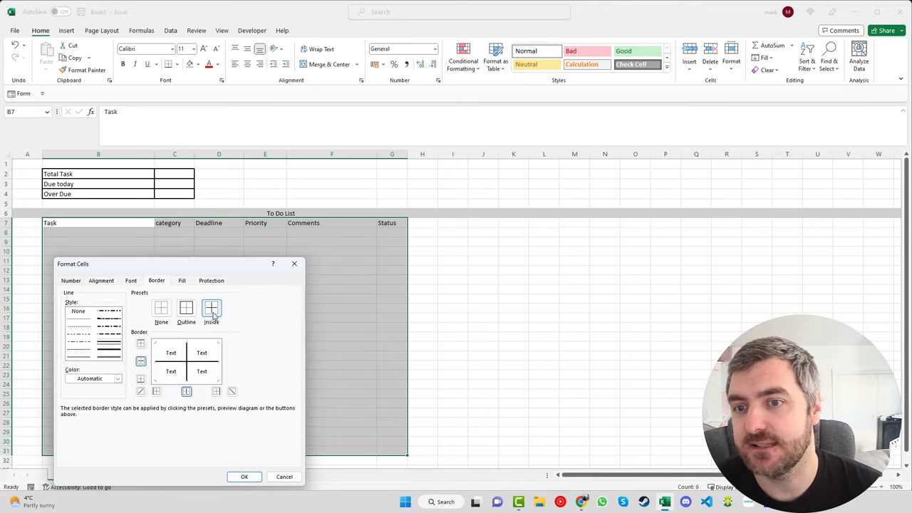
pyautogui.click(114, 352)
pyautogui.click(186, 312)
pyautogui.click(246, 477)
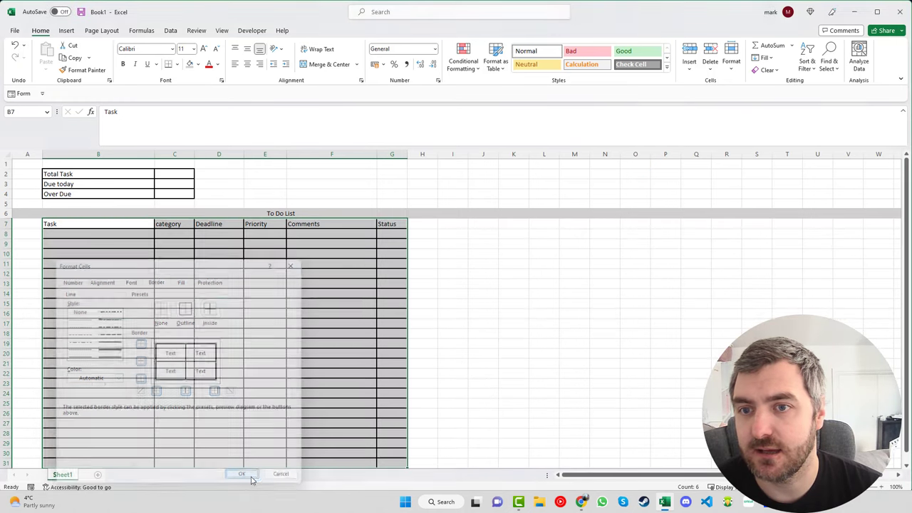
pyautogui.click(432, 323)
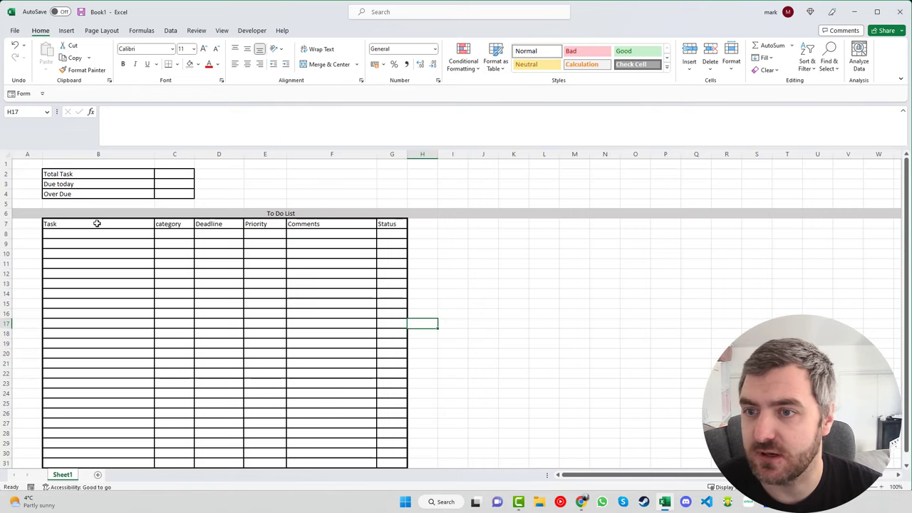
# Fill the task table's header cells B7:G7 with light grey
pyautogui.moveTo(97, 224); pyautogui.dragTo(385, 223)
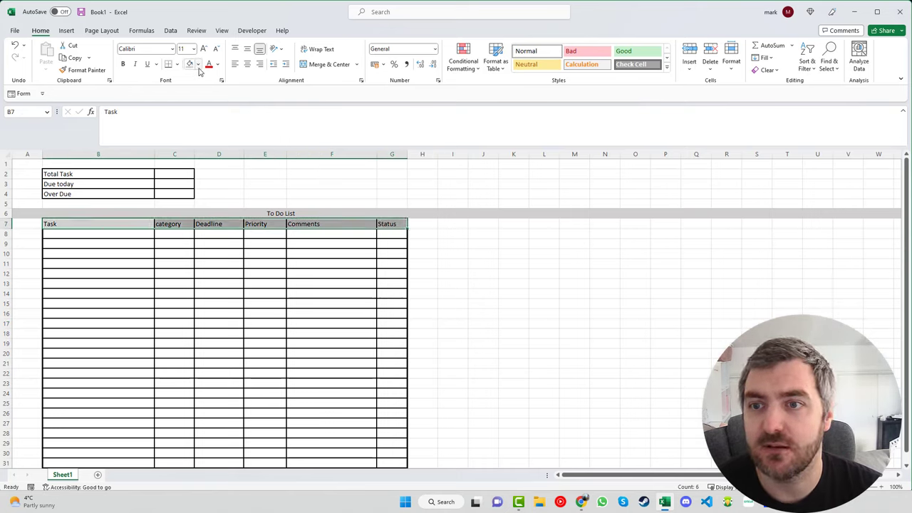
pyautogui.click(199, 65)
pyautogui.click(415, 236)
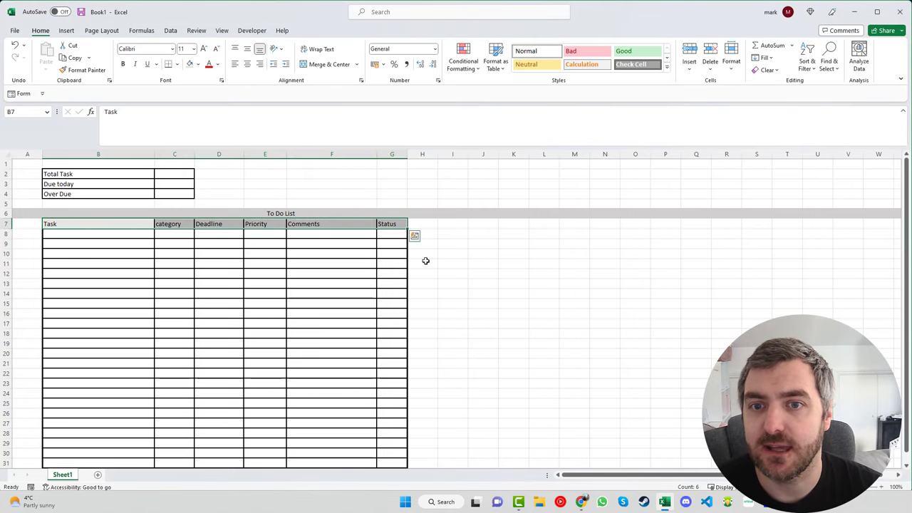
pyautogui.click(427, 264)
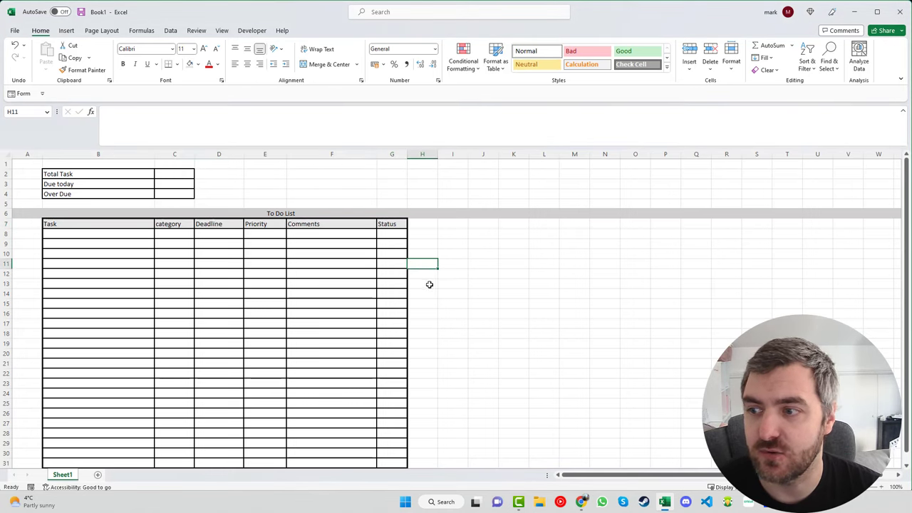
# Fill the summary table B2:C4 with the same light grey as the task headers
pyautogui.click(111, 174)
pyautogui.moveTo(111, 174); pyautogui.dragTo(179, 192)
pyautogui.click(189, 63)
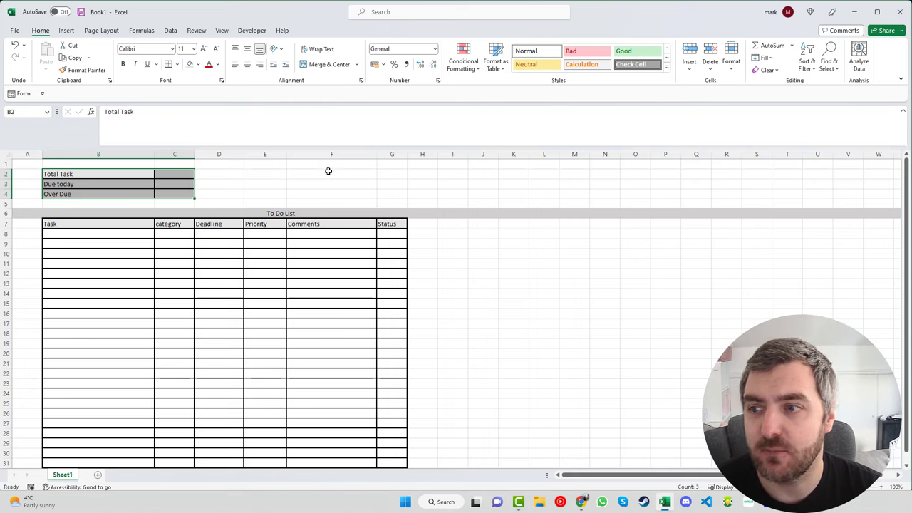
# Enter the status labels Completed, in Progress and Not Started in cells F2 to F4
pyautogui.click(328, 173)
pyautogui.write('Completed')
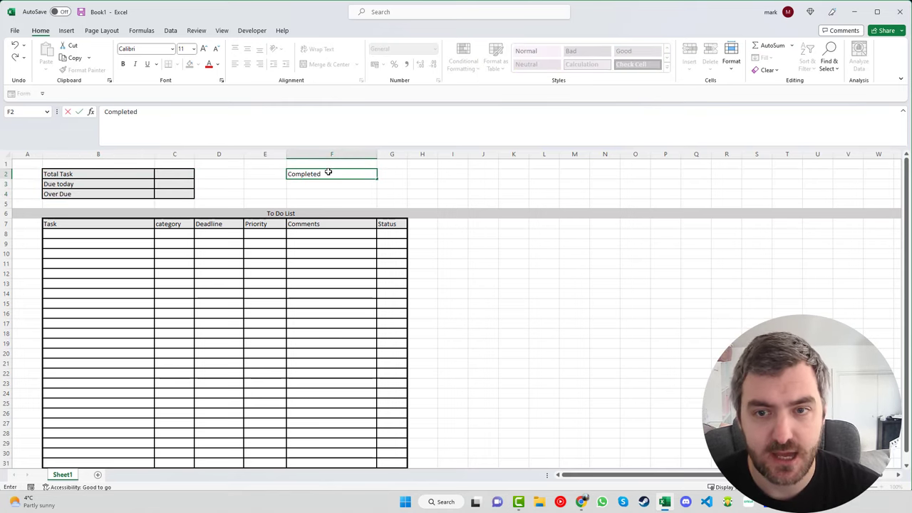
pyautogui.press('Return')
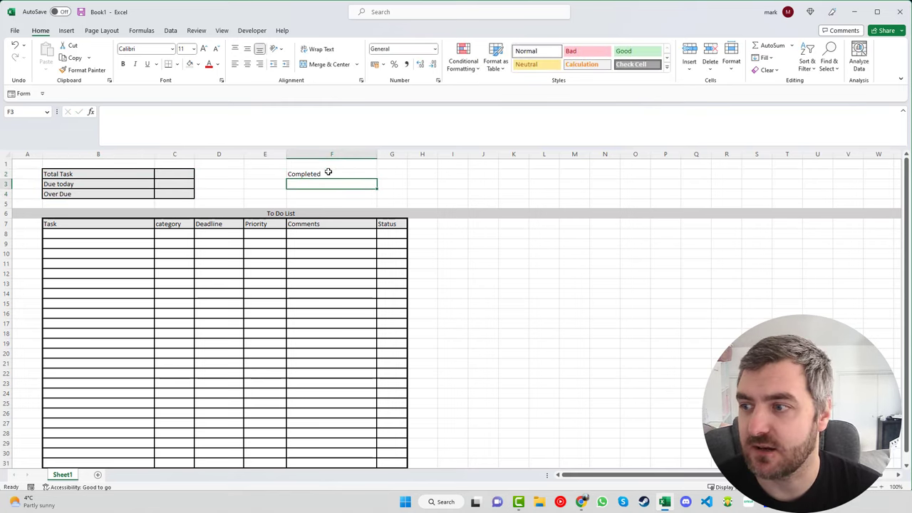
pyautogui.write('in Pro')
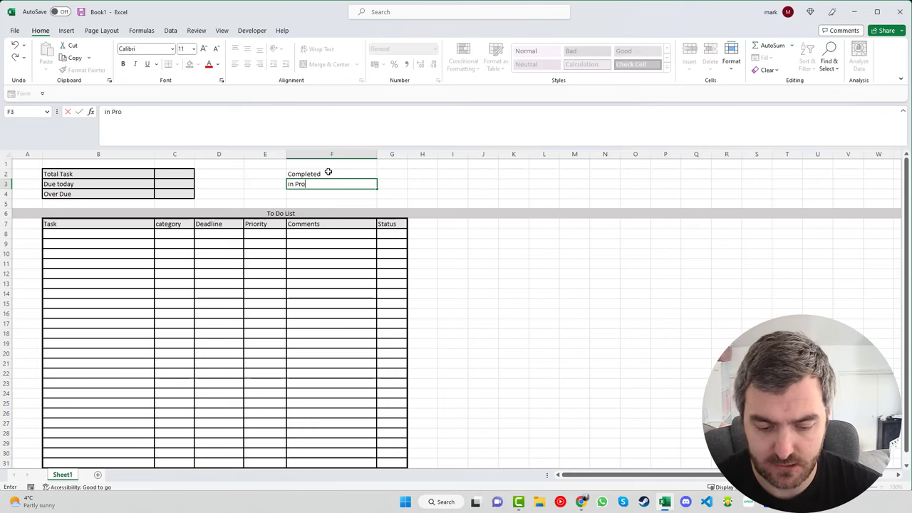
pyautogui.write('gress')
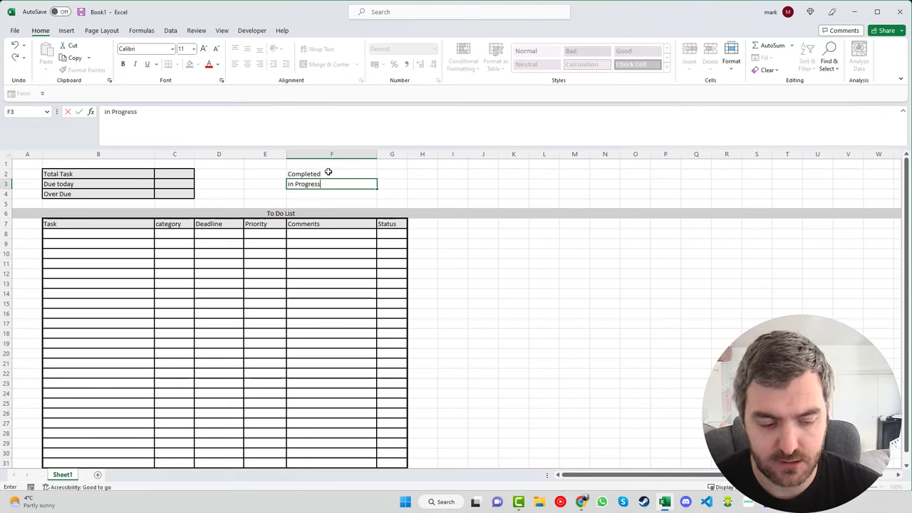
pyautogui.press('Return')
pyautogui.write('N')
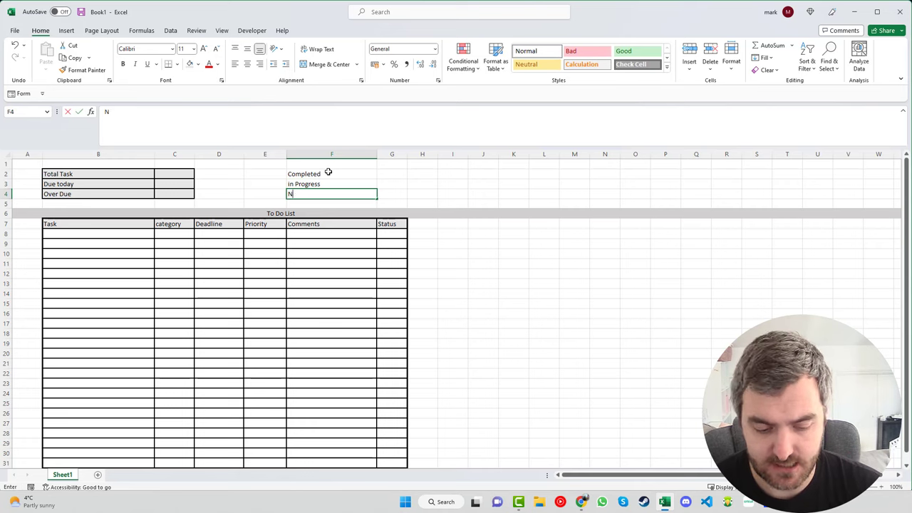
pyautogui.write('ot Started')
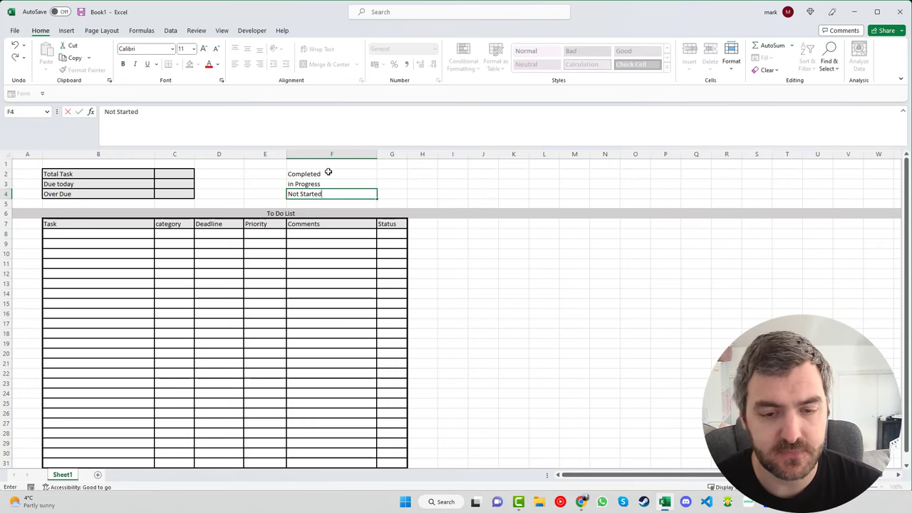
pyautogui.press('Tab')
pyautogui.press('Up')
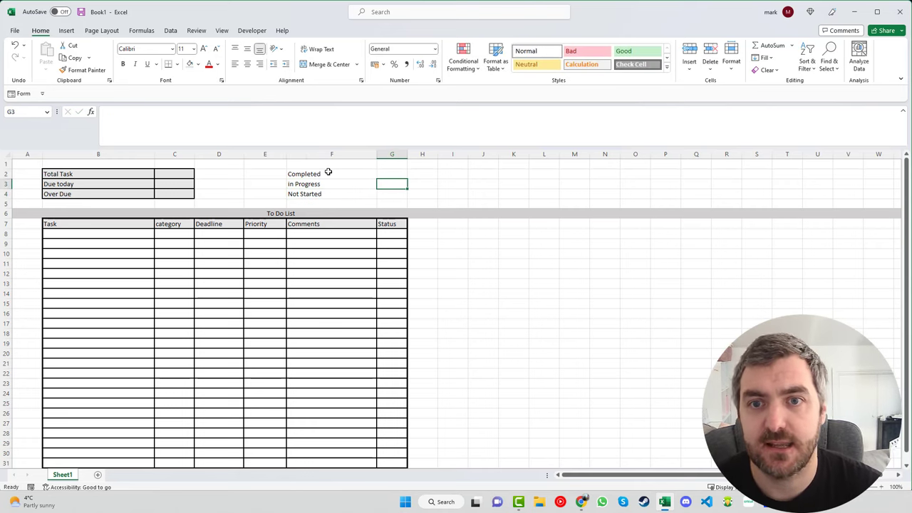
# Apply solid outline and inside borders to the status summary range F2:G4
pyautogui.moveTo(340, 173); pyautogui.dragTo(393, 192)
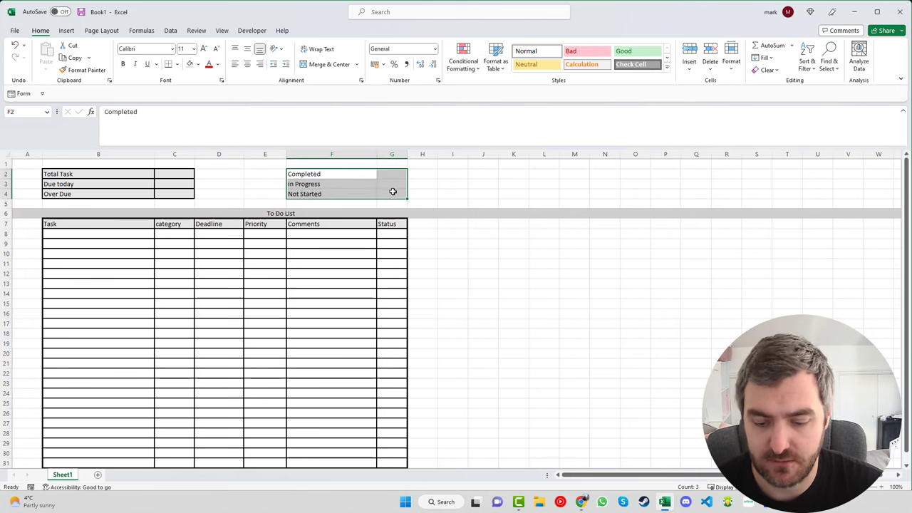
pyautogui.hotkey('ctrl', '1')
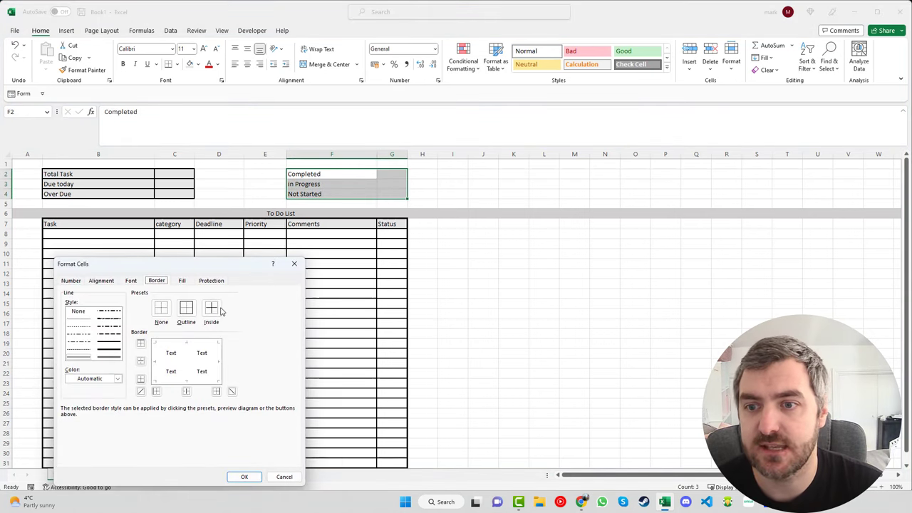
pyautogui.click(110, 342)
pyautogui.click(210, 309)
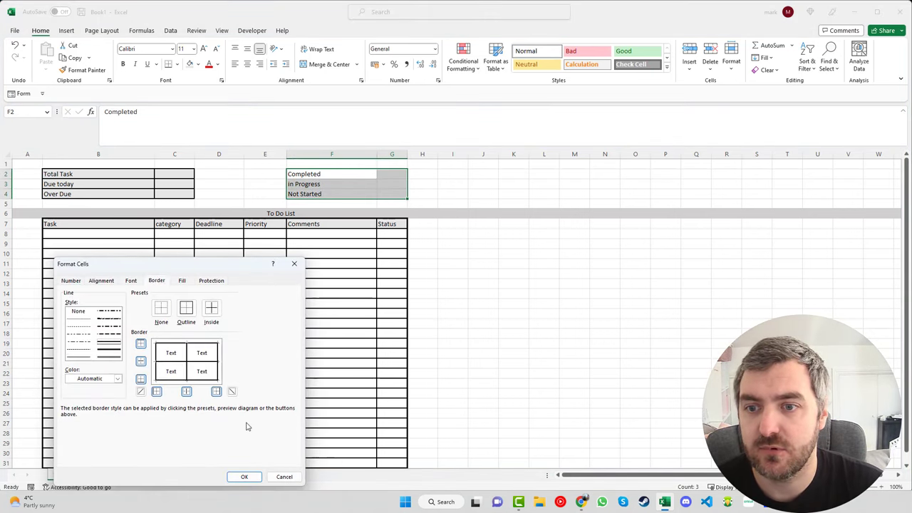
pyautogui.click(243, 476)
pyautogui.moveTo(460, 284); pyautogui.dragTo(484, 284)
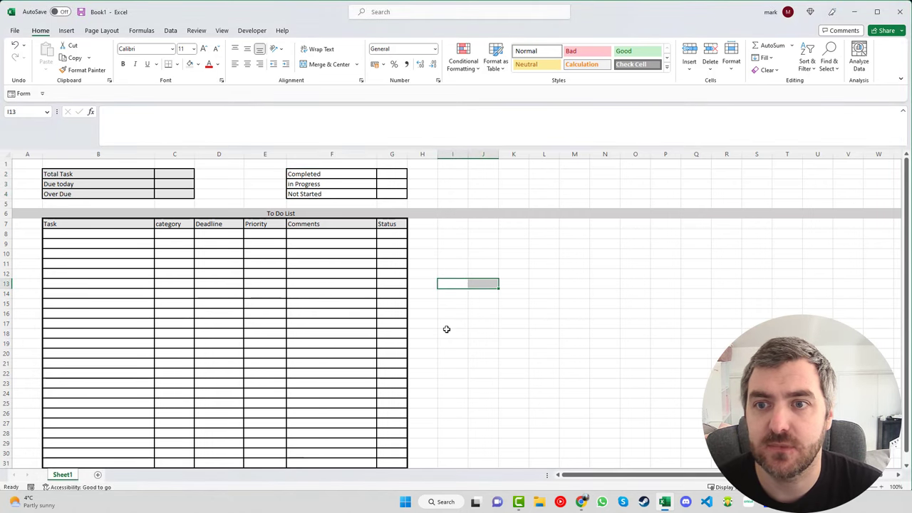
# Fill the status summary table F2:G4 with the same light grey as the other summary table
pyautogui.moveTo(338, 176); pyautogui.dragTo(392, 193)
pyautogui.click(189, 64)
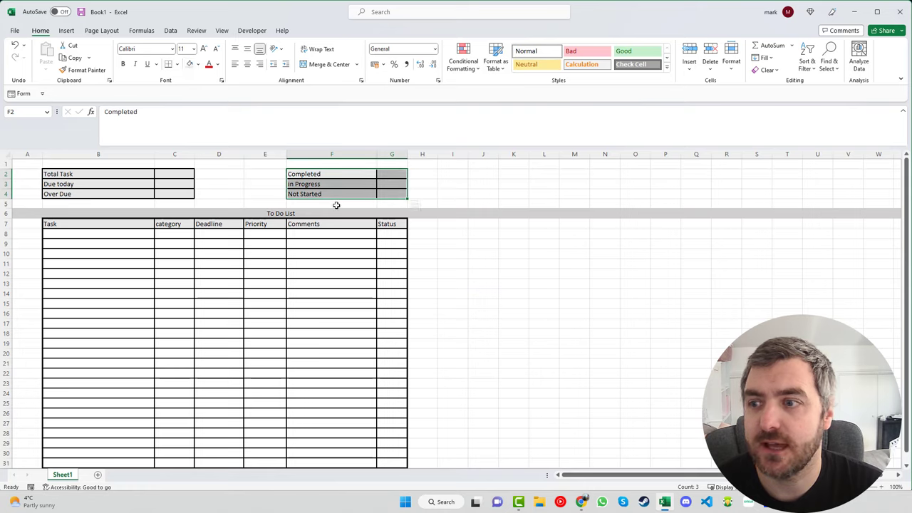
pyautogui.click(475, 326)
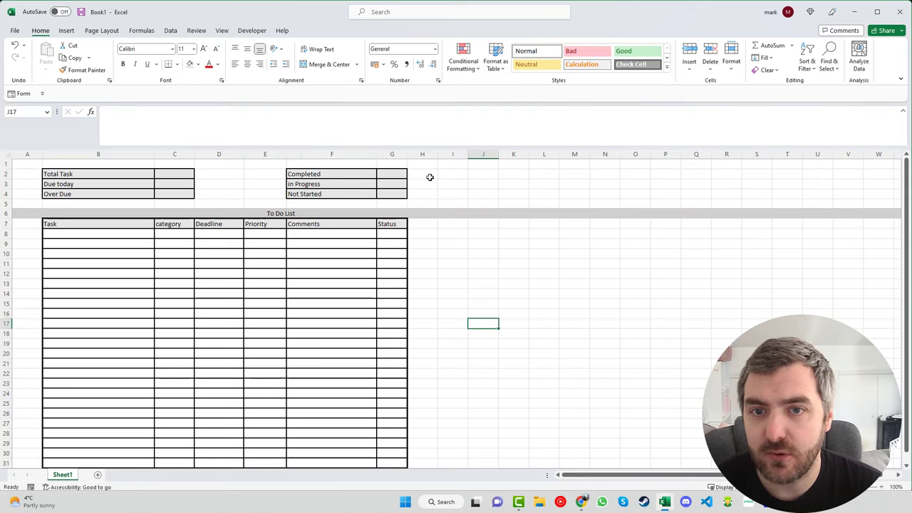
# Enter the label High Priority in cell I2 and widen column I to fit it
pyautogui.click(430, 178)
pyautogui.click(450, 176)
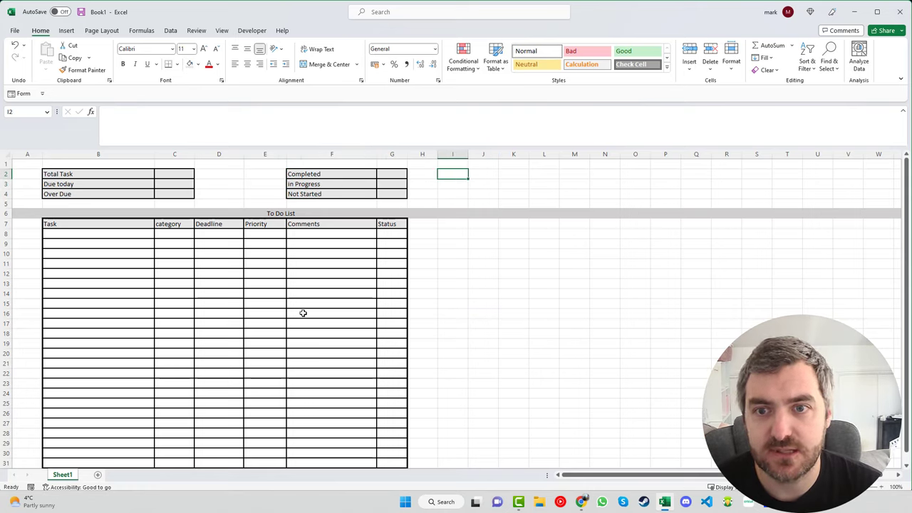
pyautogui.write('high Pro')
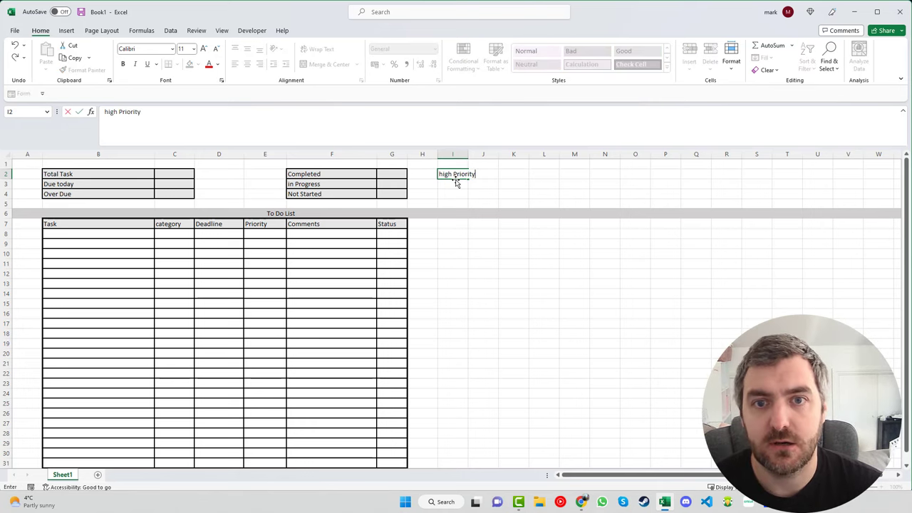
pyautogui.press('BackSpace')
pyautogui.press('BackSpace')
pyautogui.press('BackSpace')
pyautogui.press('BackSpace')
pyautogui.press('BackSpace')
pyautogui.press('BackSpace')
pyautogui.press('BackSpace')
pyautogui.press('BackSpace')
pyautogui.press('BackSpace')
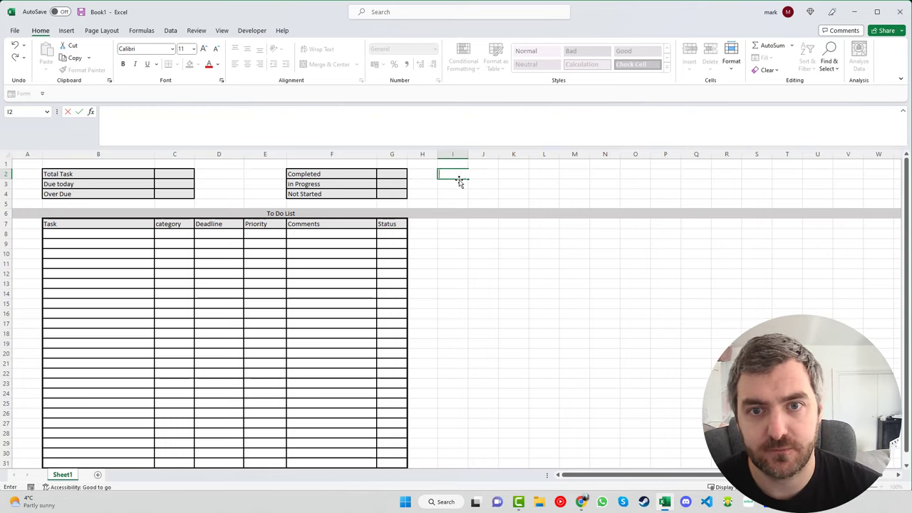
pyautogui.write('High Priority')
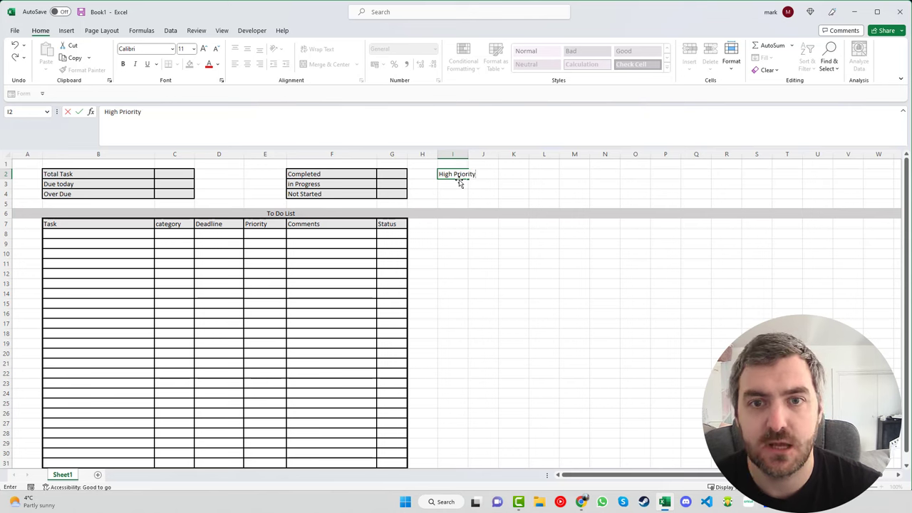
pyautogui.click(482, 193)
pyautogui.moveTo(466, 153); pyautogui.dragTo(491, 174)
# Apply outline and inside borders to the High Priority cells I2:J2
pyautogui.click(487, 175)
pyautogui.hotkey('ctrl', '1')
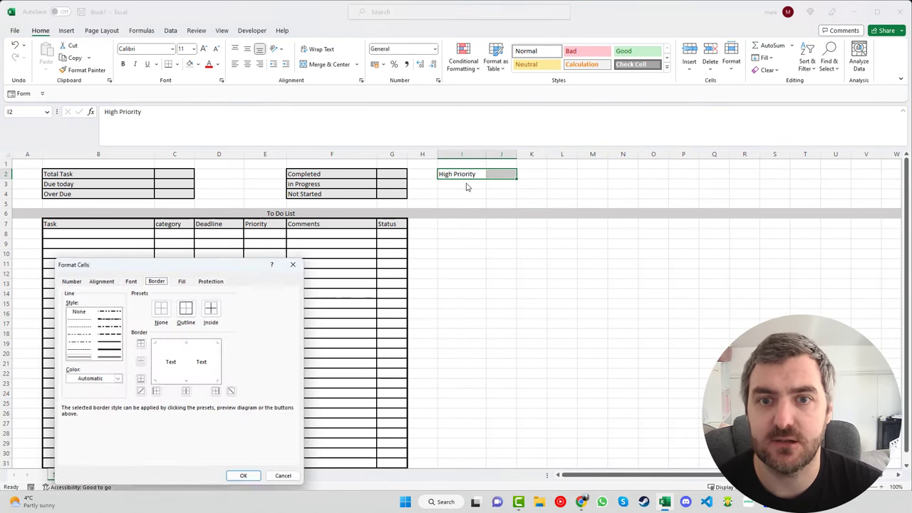
pyautogui.click(194, 313)
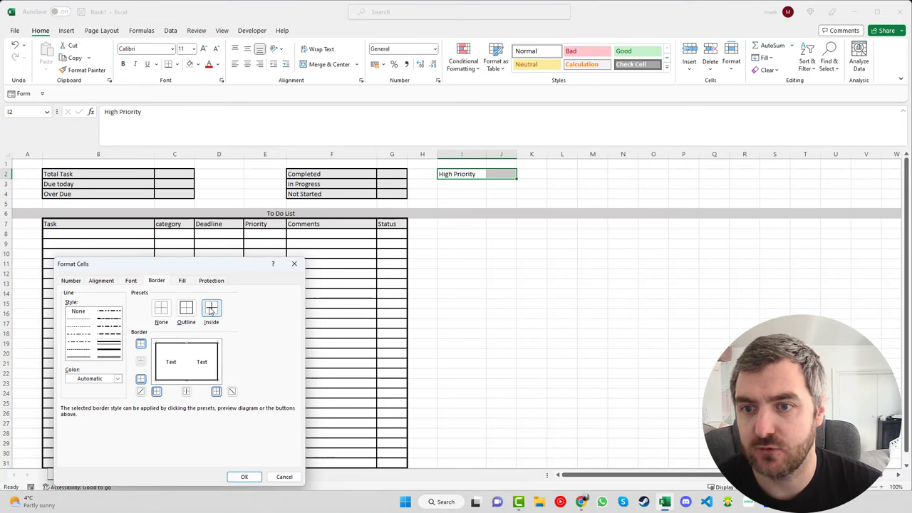
pyautogui.click(244, 476)
pyautogui.click(509, 345)
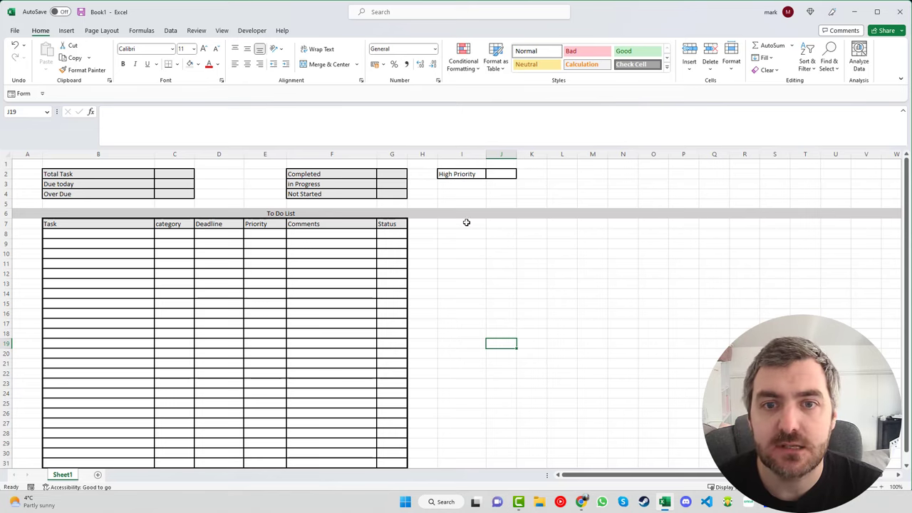
# Remove the grey fill beyond the To Do List title, from column H onward in rows 6 and 7
pyautogui.moveTo(429, 213); pyautogui.dragTo(857, 220)
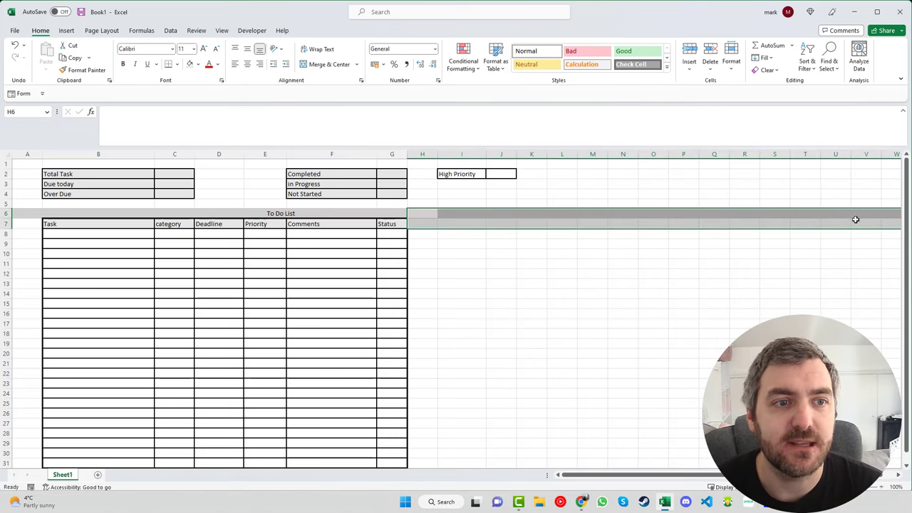
pyautogui.click(198, 65)
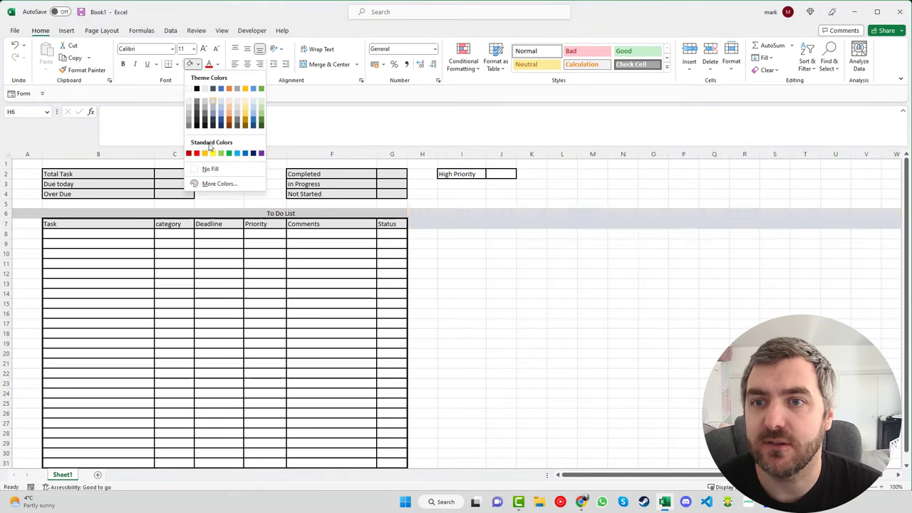
pyautogui.click(207, 169)
pyautogui.click(549, 282)
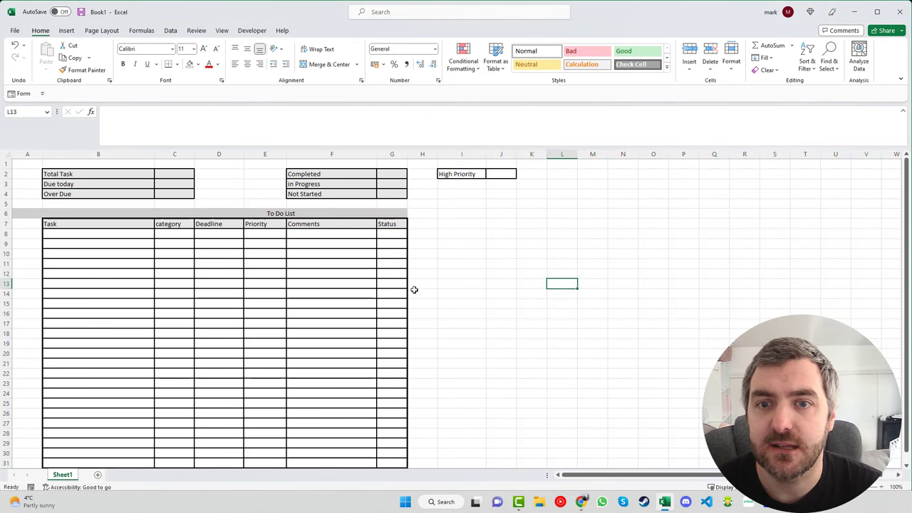
# Insert a blank row between the To Do List title and the task headers, and set it to no fill
pyautogui.rightClick(5, 224)
pyautogui.click(32, 320)
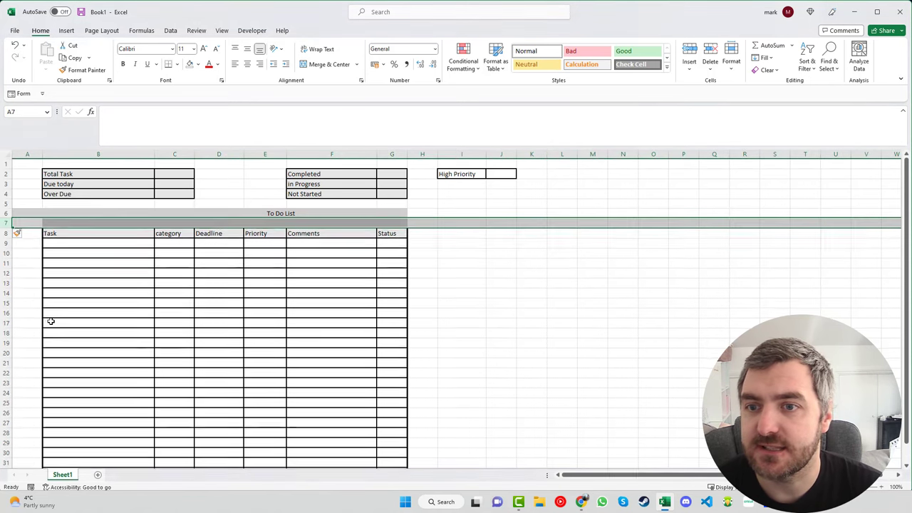
pyautogui.click(127, 295)
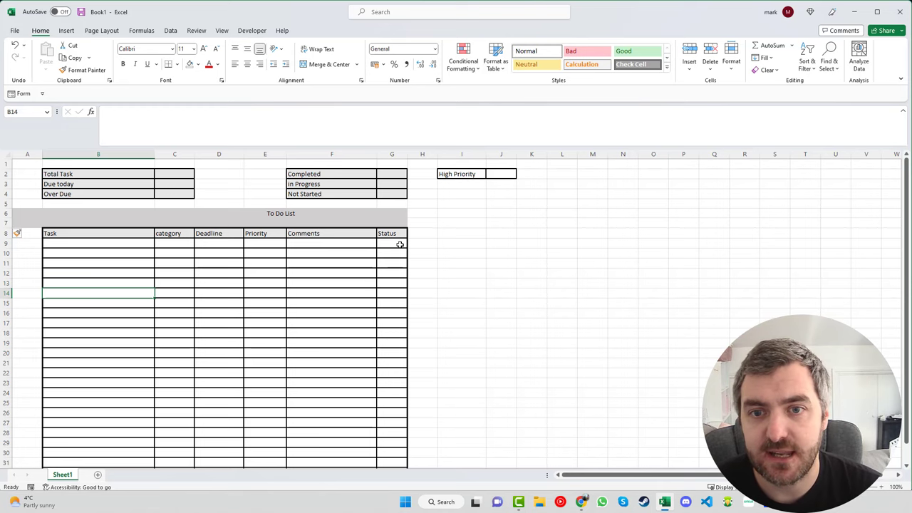
pyautogui.scroll(-1, 399, 246)
pyautogui.scroll(1, 400, 246)
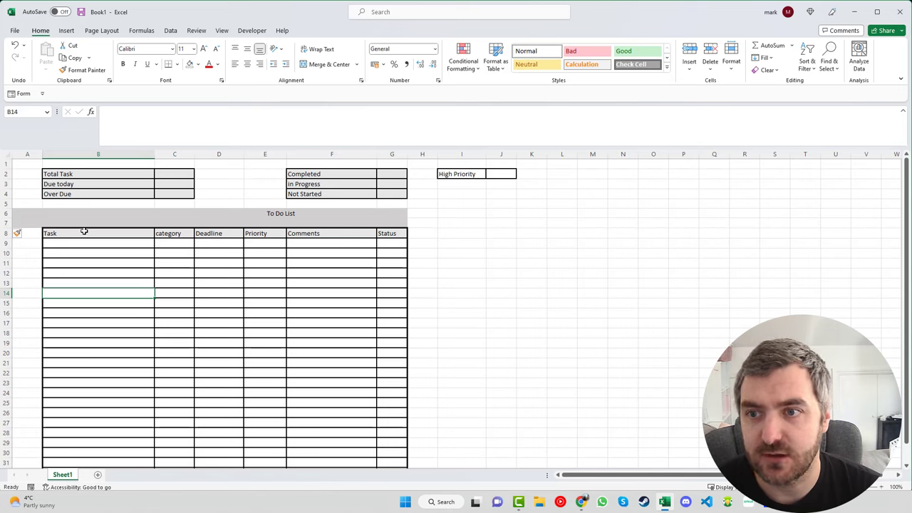
pyautogui.click(6, 223)
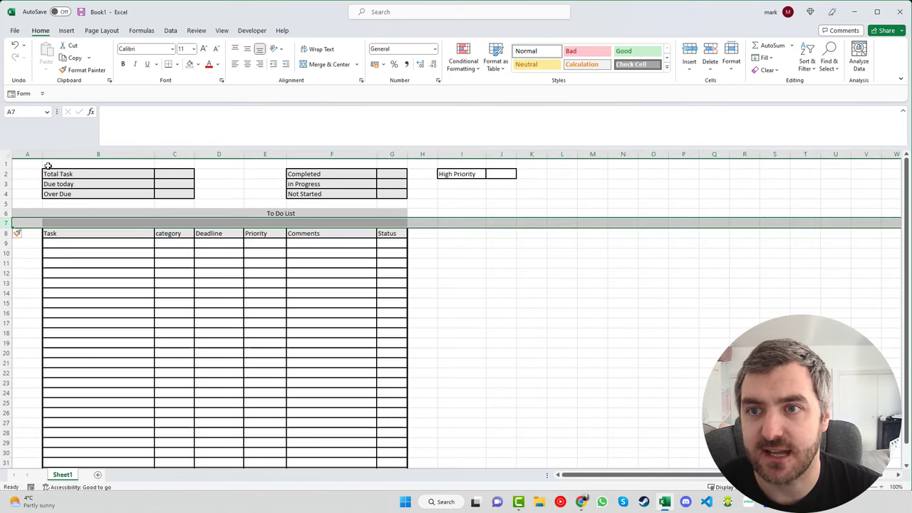
pyautogui.click(198, 65)
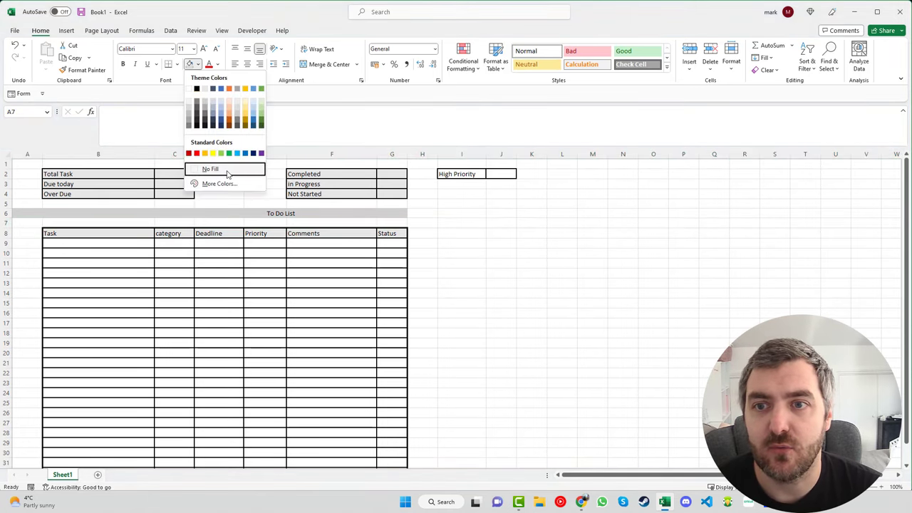
pyautogui.click(211, 169)
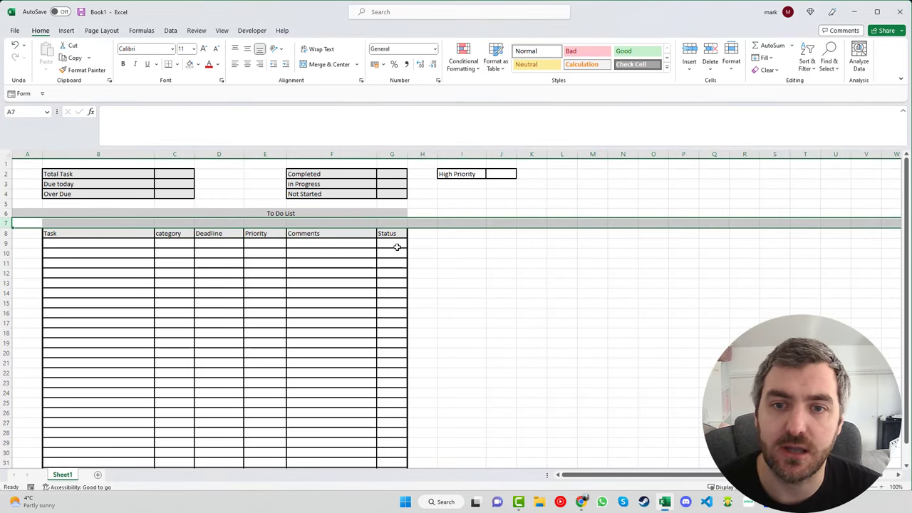
# Add list data validation to the Status cells G9:G32 with the options Not Started, In Progress, Complete
pyautogui.moveTo(396, 246); pyautogui.dragTo(393, 452)
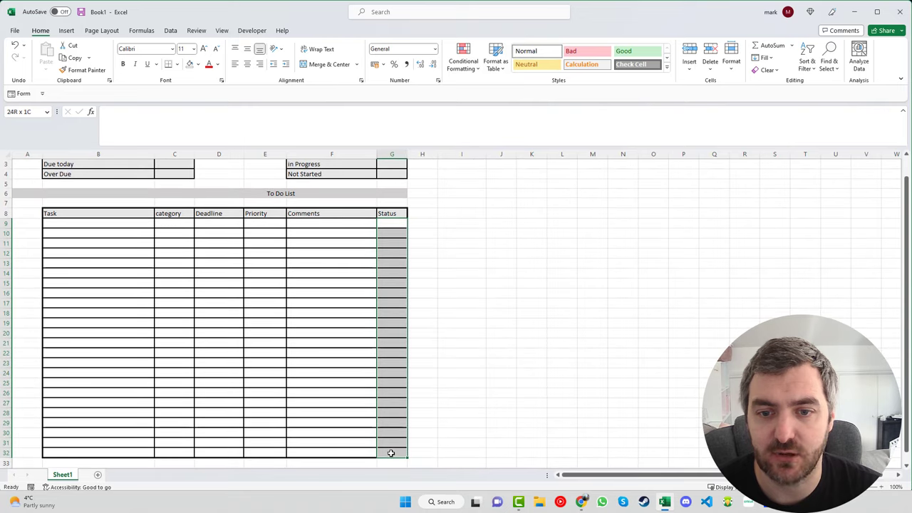
pyautogui.click(461, 282)
pyautogui.moveTo(401, 226); pyautogui.dragTo(385, 453)
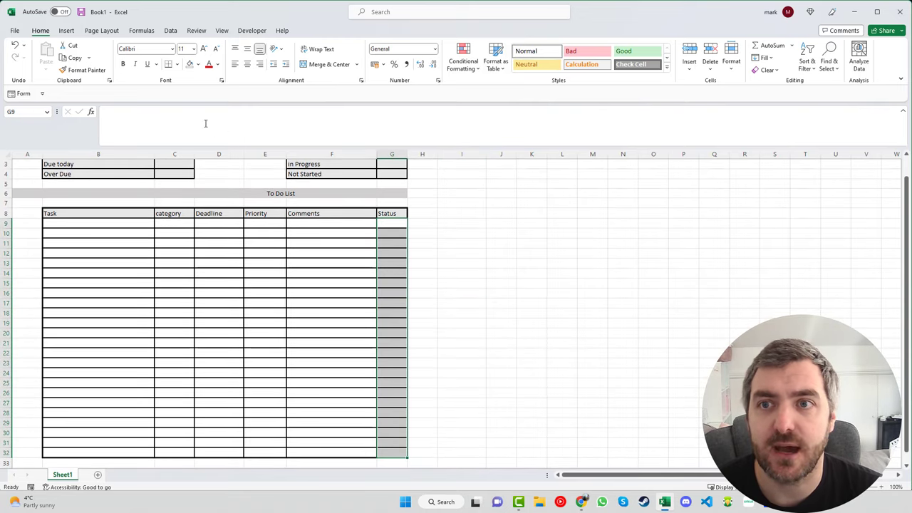
pyautogui.click(170, 30)
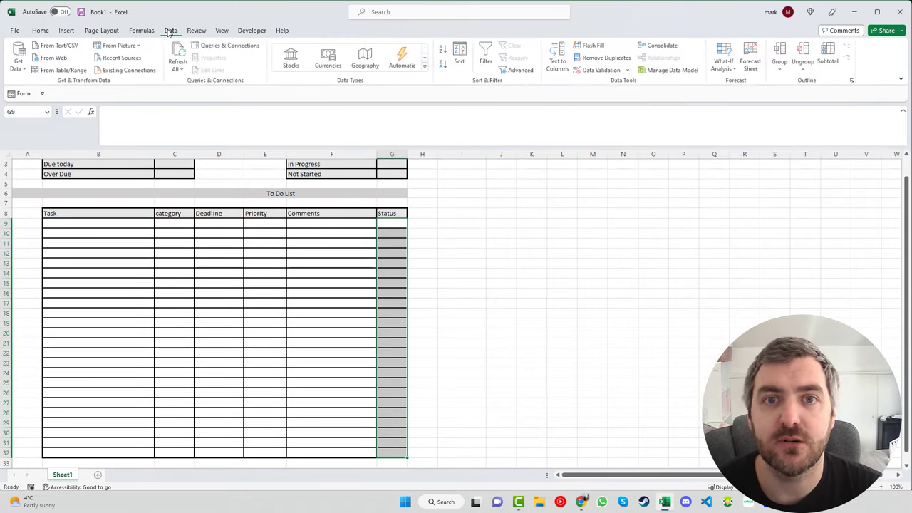
pyautogui.click(629, 72)
pyautogui.click(629, 86)
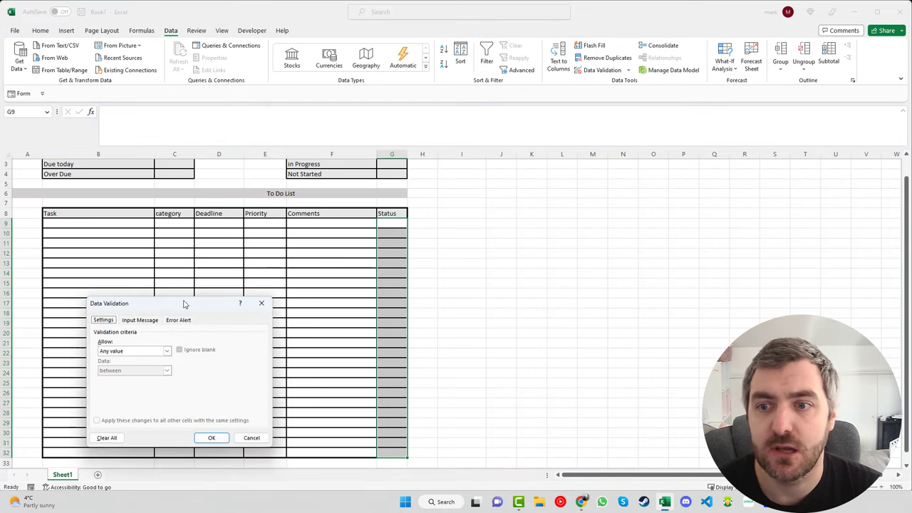
pyautogui.moveTo(164, 305); pyautogui.dragTo(239, 199)
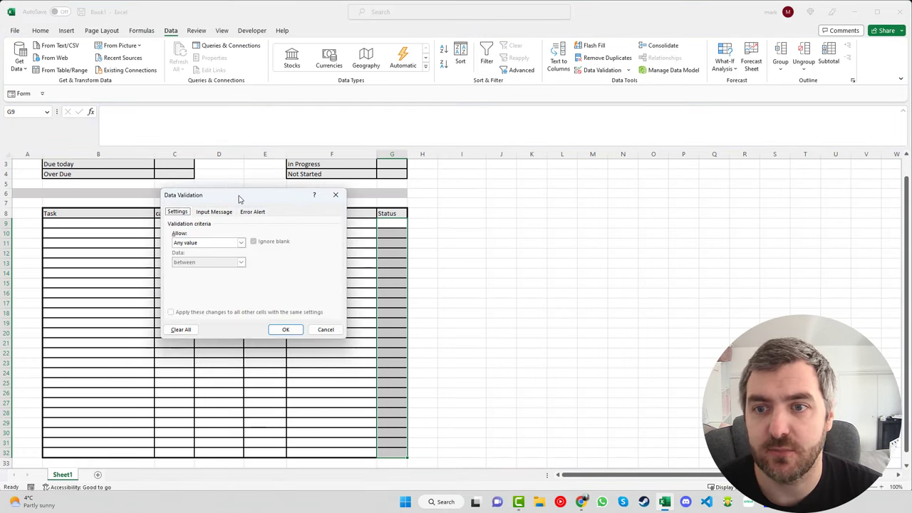
pyautogui.click(241, 243)
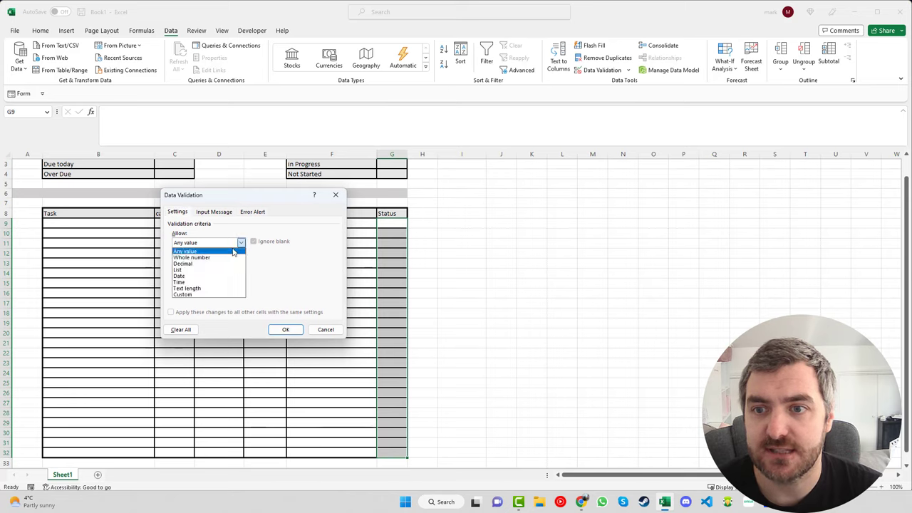
pyautogui.click(198, 270)
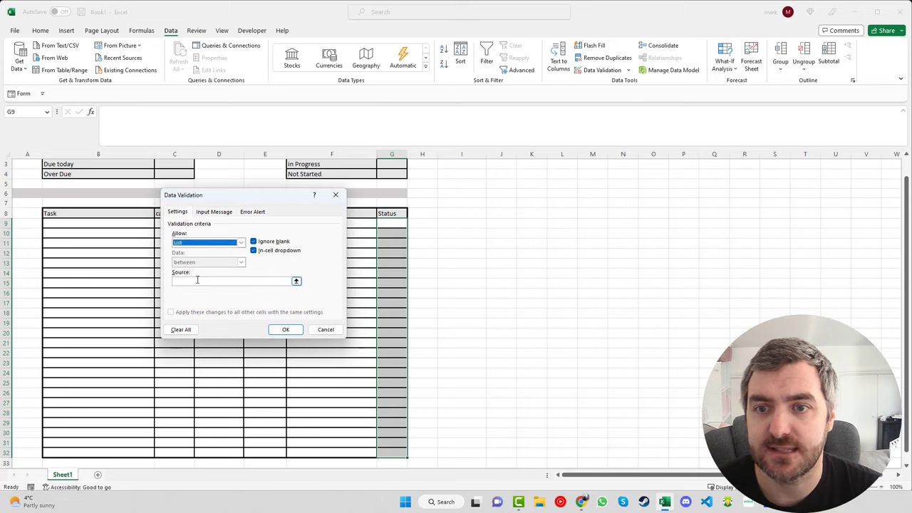
pyautogui.click(210, 280)
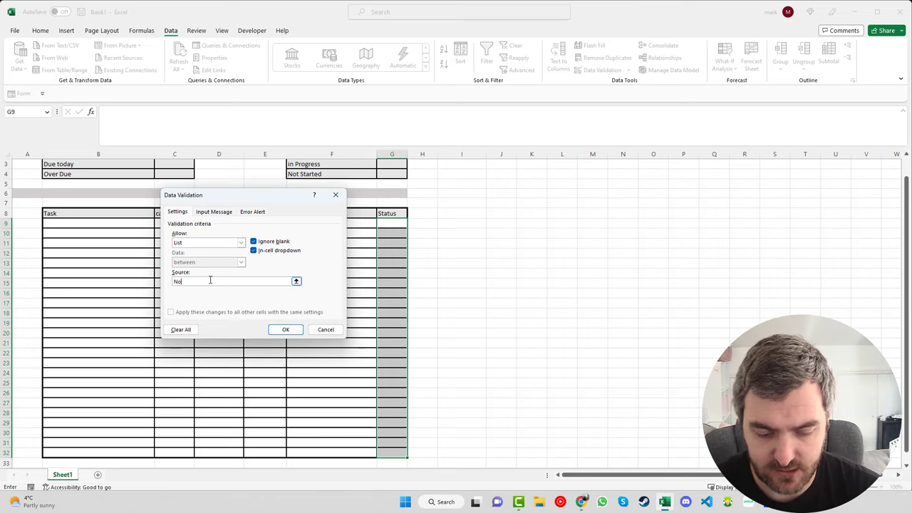
pyautogui.write('Not Started, In Progress, Complete')
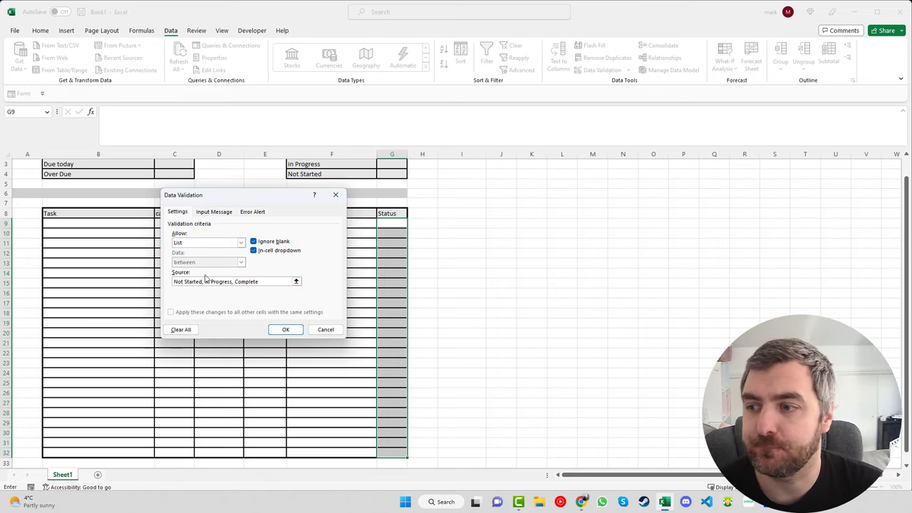
pyautogui.click(285, 330)
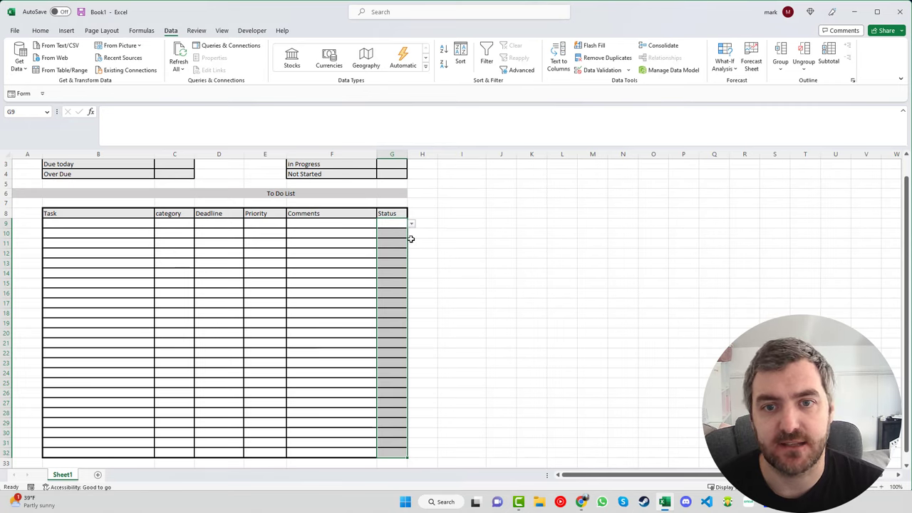
# Choose In Progress as the status in G9 and widen column G to fit the text
pyautogui.click(394, 223)
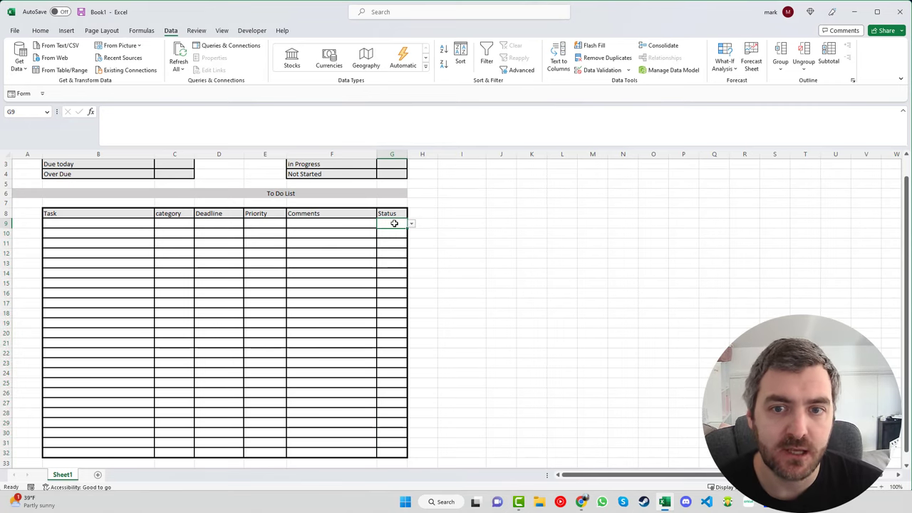
pyautogui.click(412, 224)
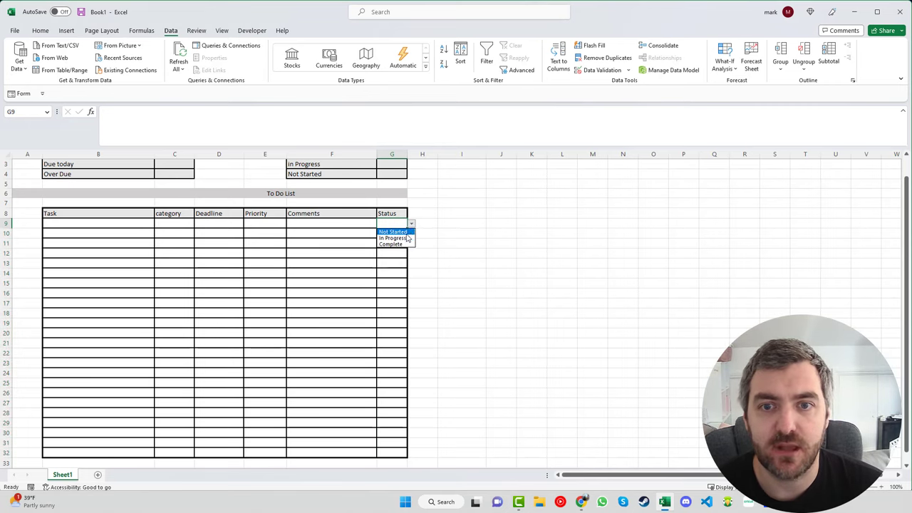
pyautogui.click(406, 238)
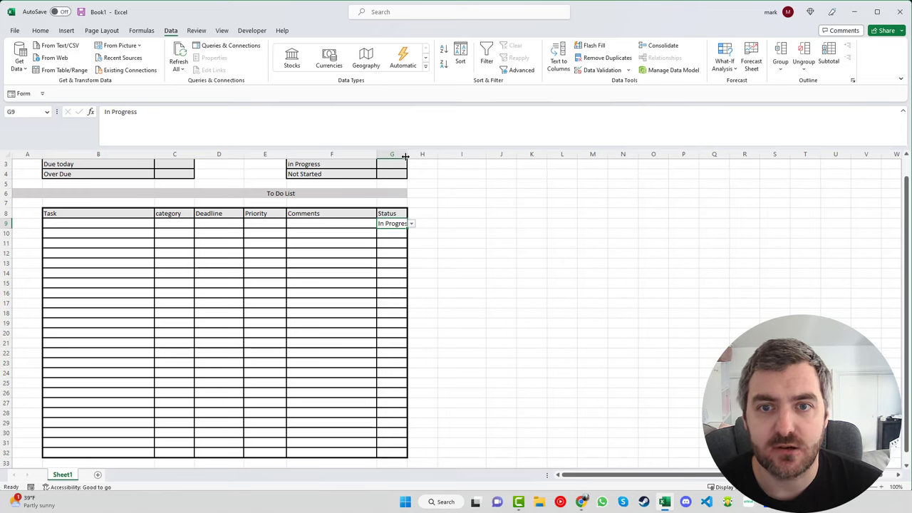
pyautogui.moveTo(406, 156); pyautogui.dragTo(424, 156)
# Try the Complete option in the G9 status dropdown, and set the status to Not Started
pyautogui.click(428, 224)
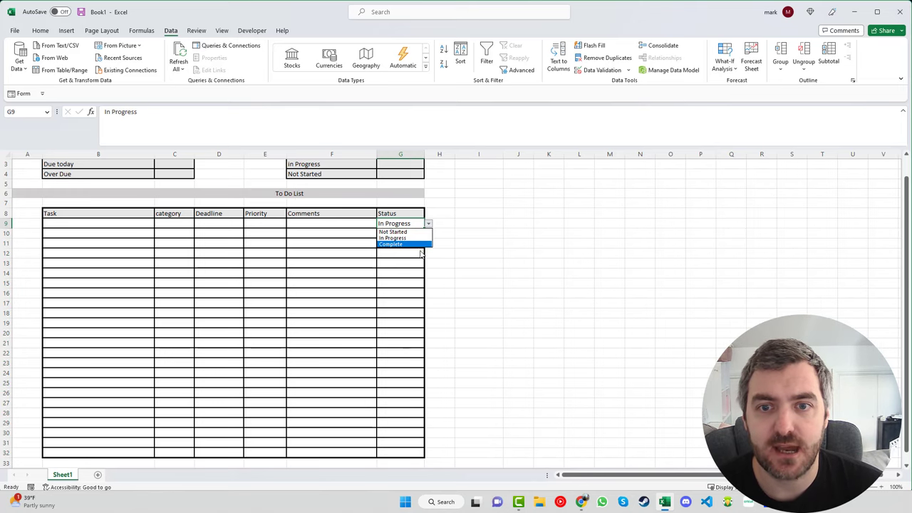
pyautogui.click(420, 245)
pyautogui.click(428, 224)
pyautogui.click(410, 232)
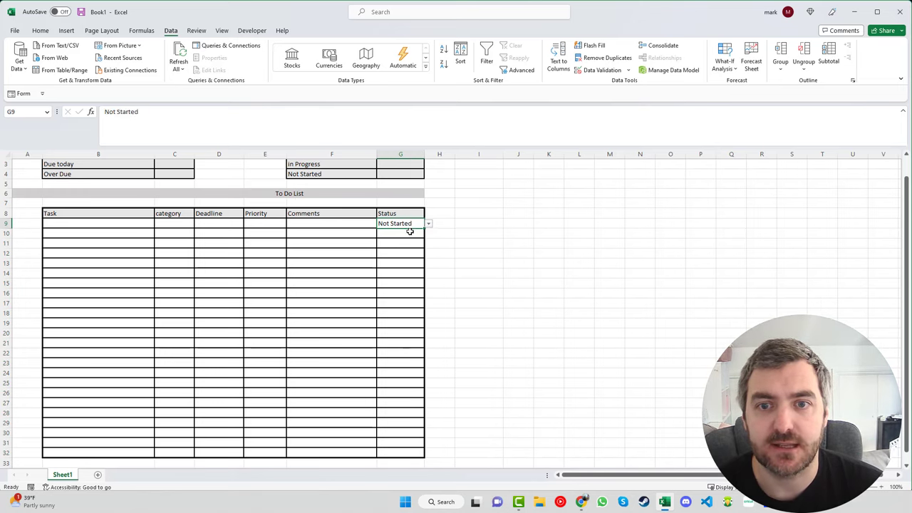
pyautogui.moveTo(439, 236); pyautogui.dragTo(414, 224)
pyautogui.click(414, 224)
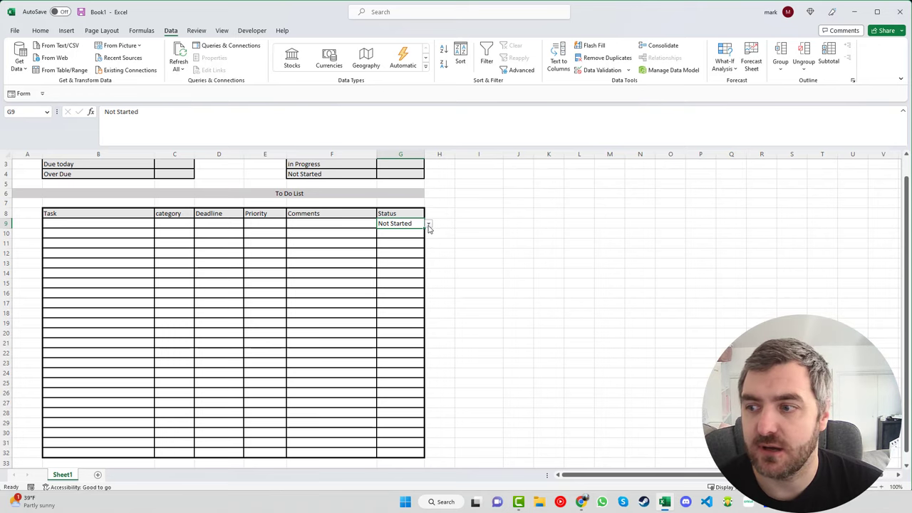
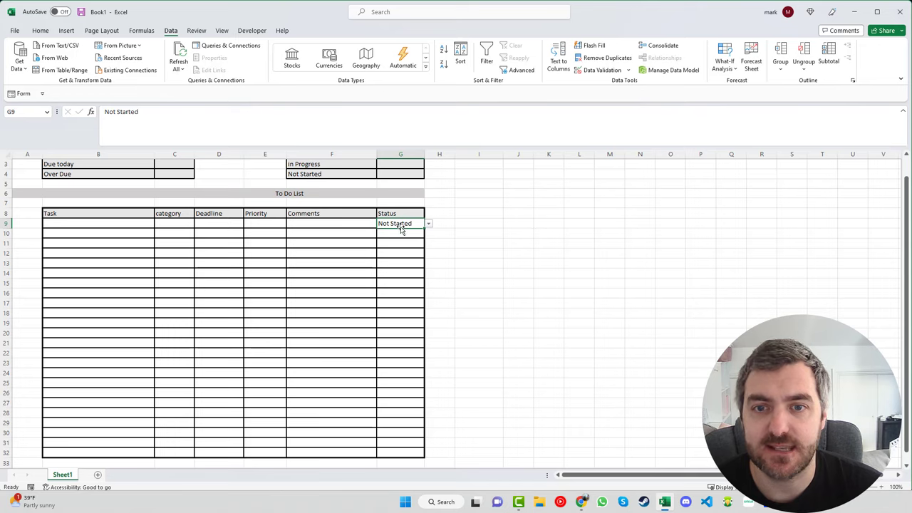
# Highlight Status cells G9:G32 that are equal to "Not started" with Light Red Fill with Dark Red Text
pyautogui.moveTo(401, 224); pyautogui.dragTo(406, 440)
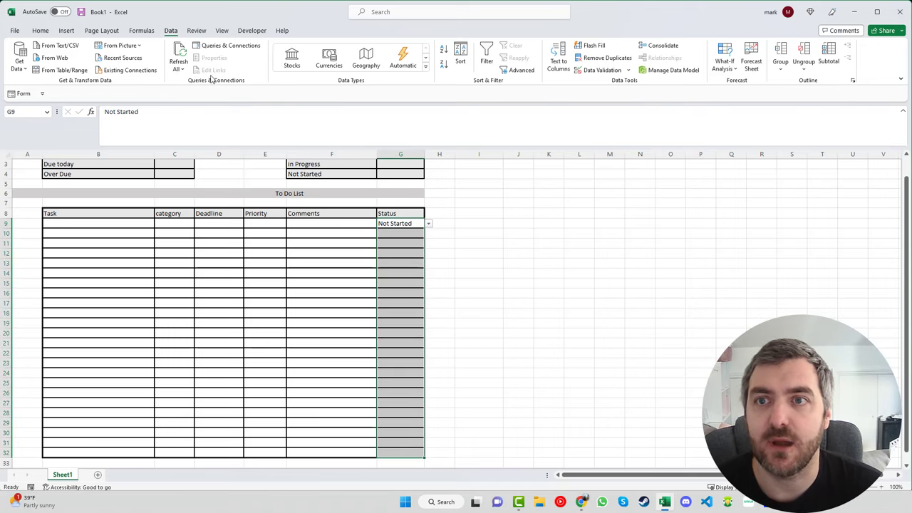
pyautogui.click(42, 32)
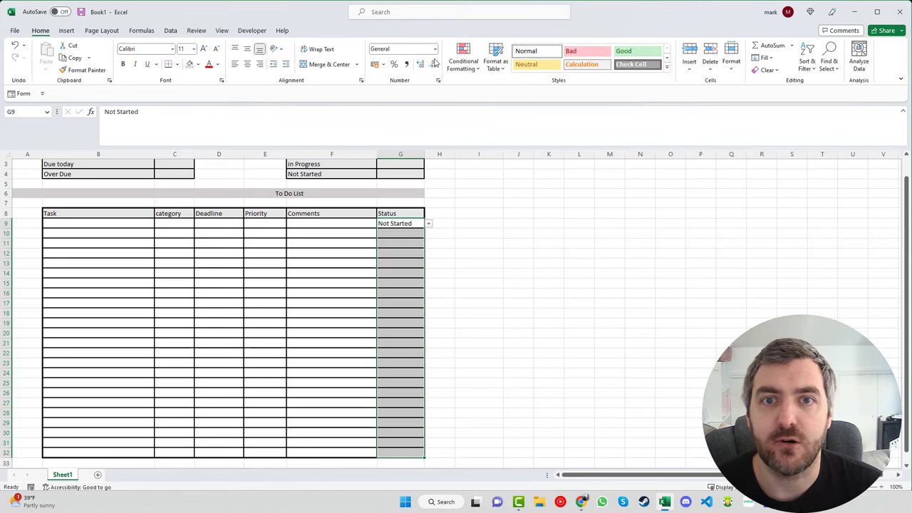
pyautogui.click(463, 68)
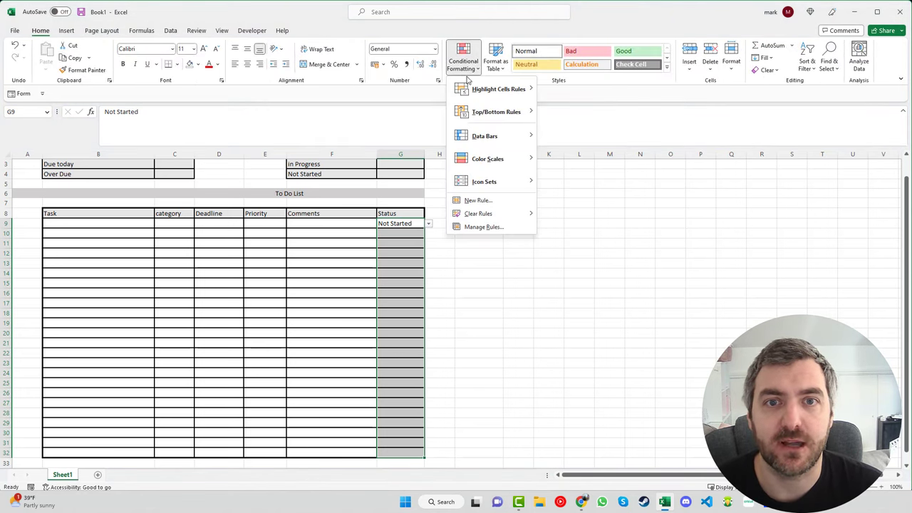
pyautogui.moveTo(502, 90)
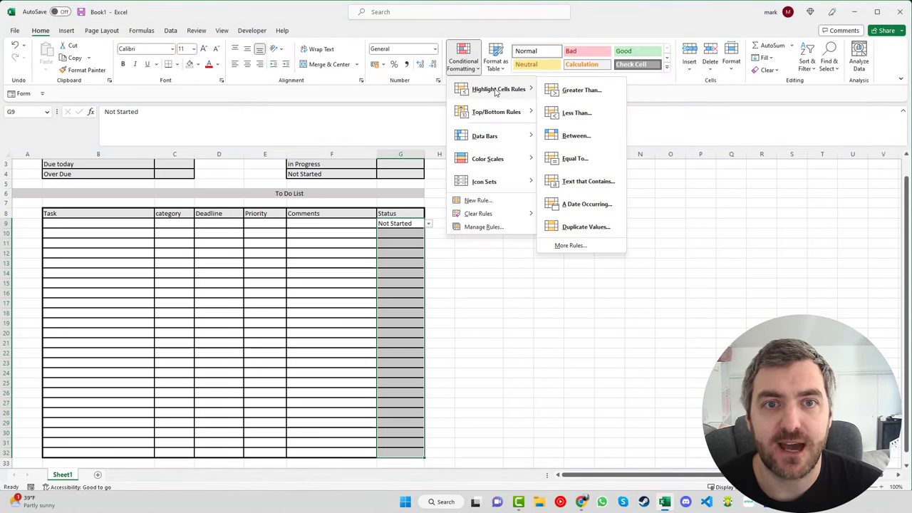
pyautogui.click(579, 159)
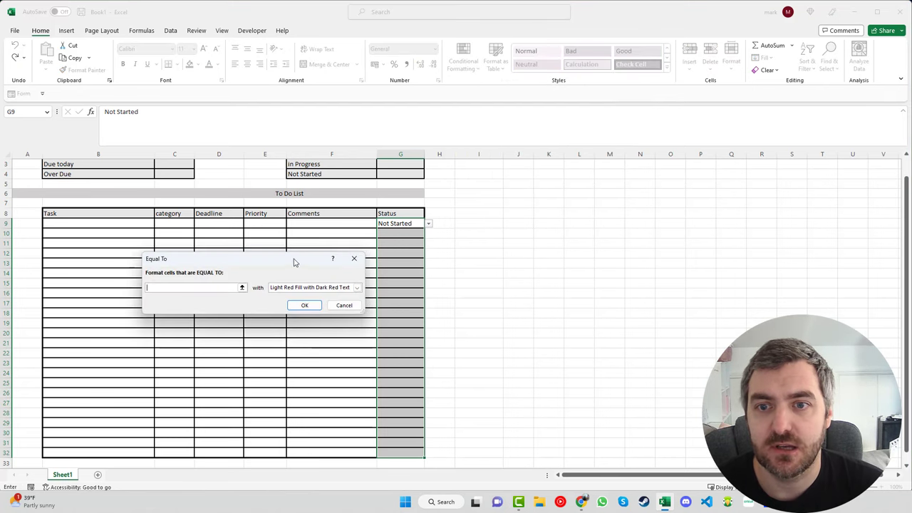
pyautogui.moveTo(294, 262); pyautogui.dragTo(662, 187)
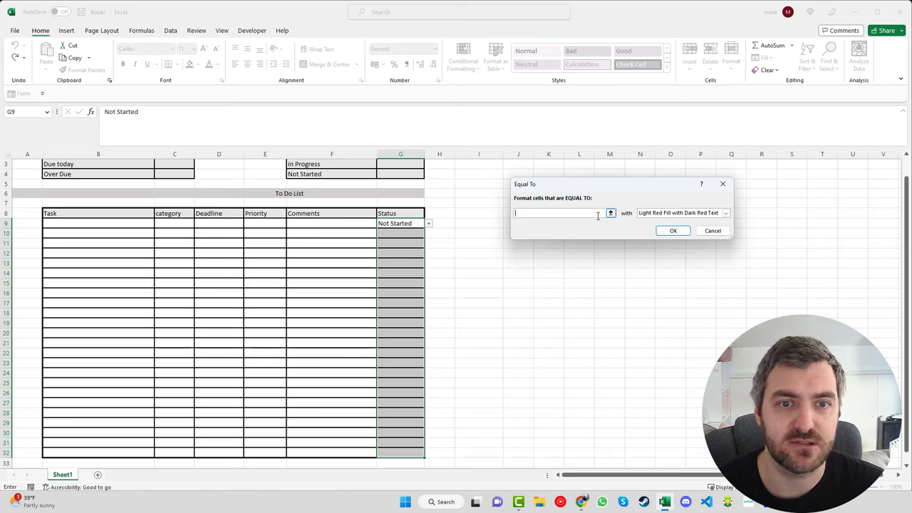
pyautogui.write('N')
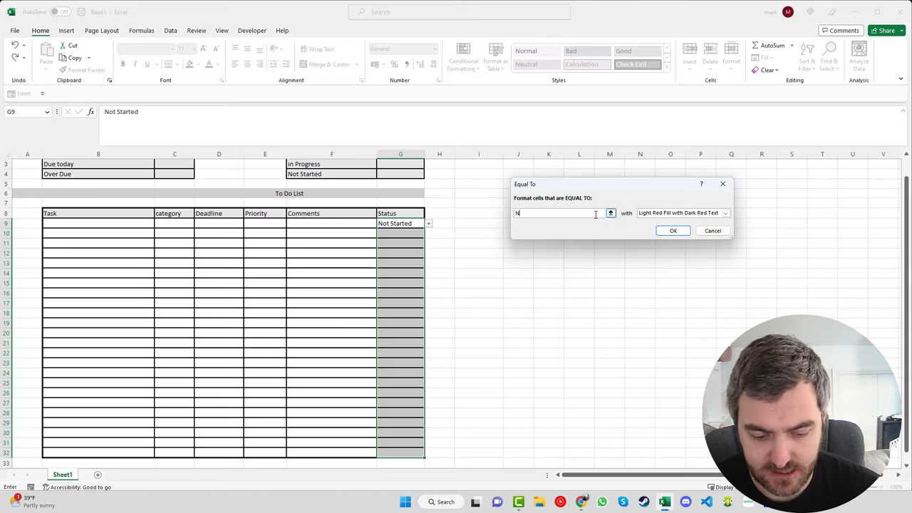
pyautogui.write('ot started')
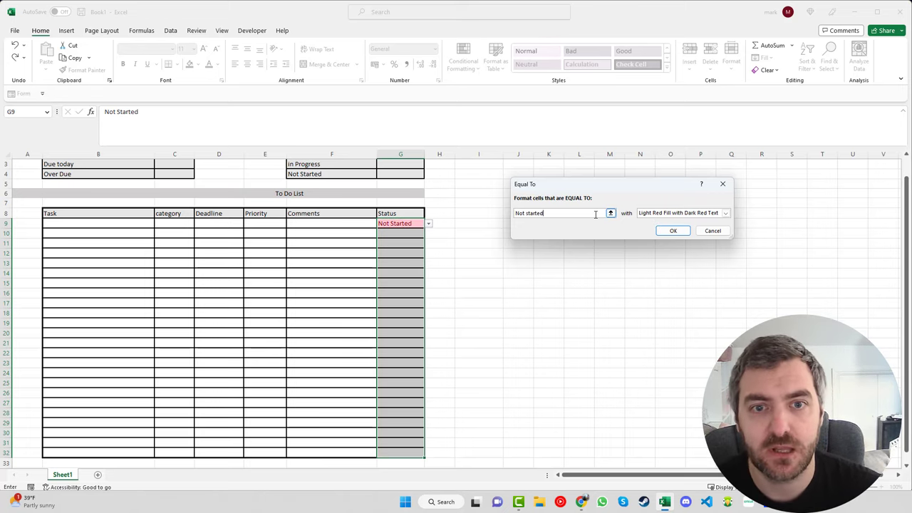
pyautogui.click(673, 230)
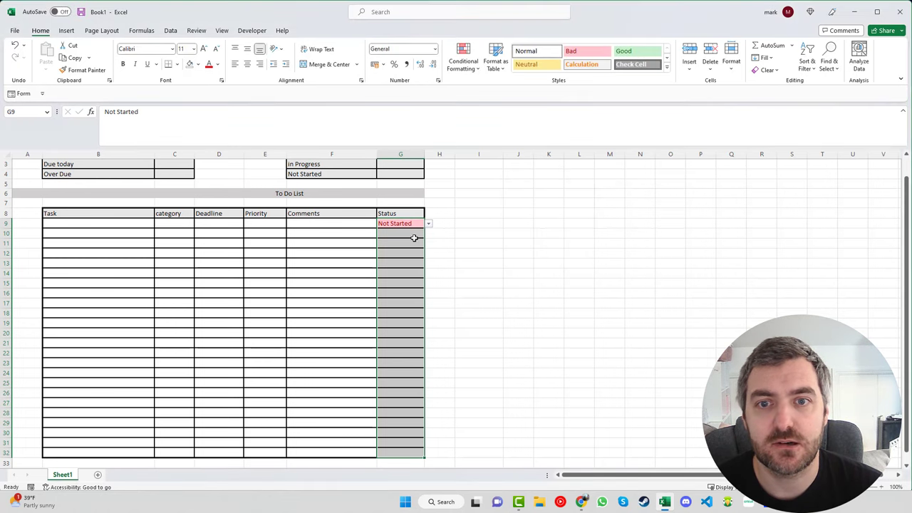
# Choose In Progress as the status in G10 and highlight that cell when equal to "In Progress" with Yellow Fill with Dark Yellow Text
pyautogui.click(406, 235)
pyautogui.click(430, 238)
pyautogui.click(418, 247)
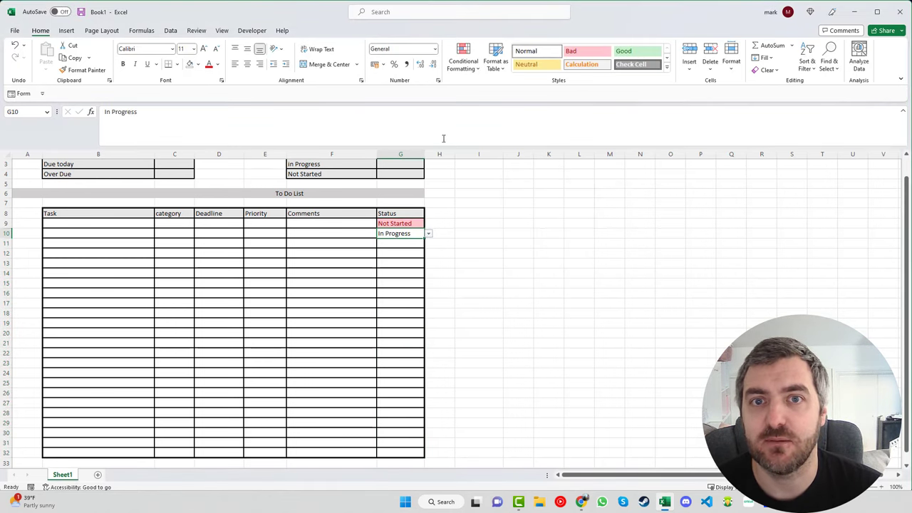
pyautogui.click(463, 58)
pyautogui.moveTo(499, 89)
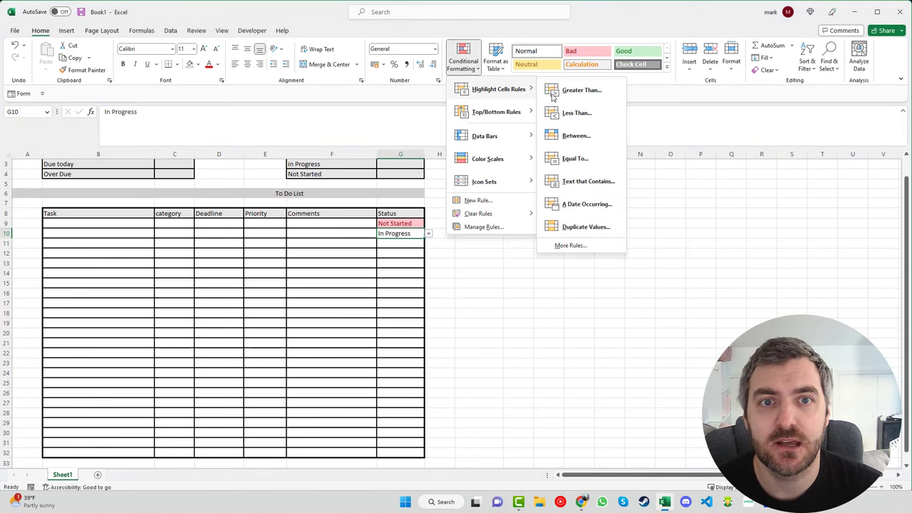
pyautogui.click(591, 159)
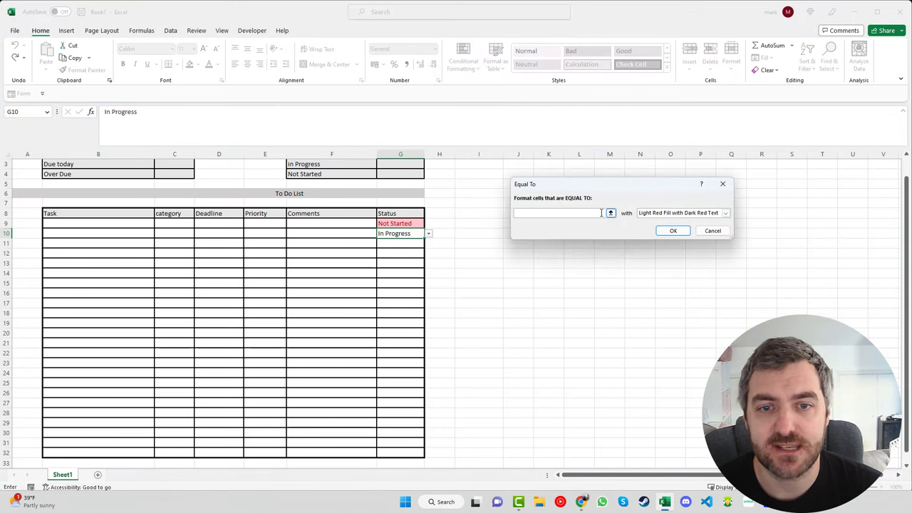
pyautogui.write('I')
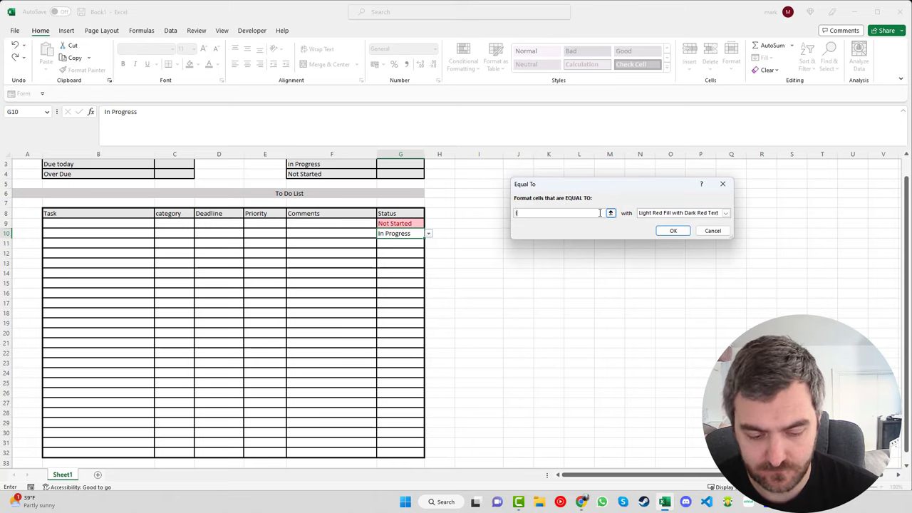
pyautogui.write('n Progress')
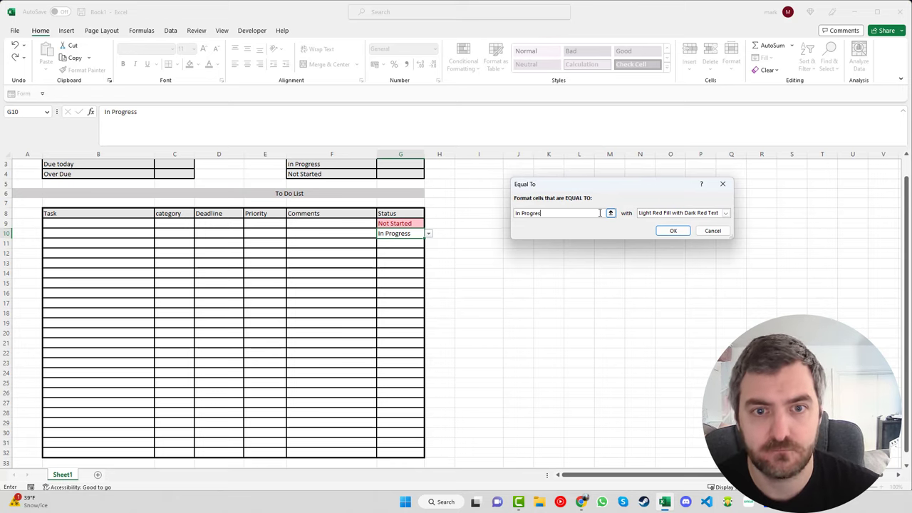
pyautogui.click(726, 212)
pyautogui.click(708, 228)
pyautogui.click(672, 230)
# Choose Complete as the status in G11 and highlight that cell when equal to "Complete" with Green Fill with Dark Green Text
pyautogui.click(402, 245)
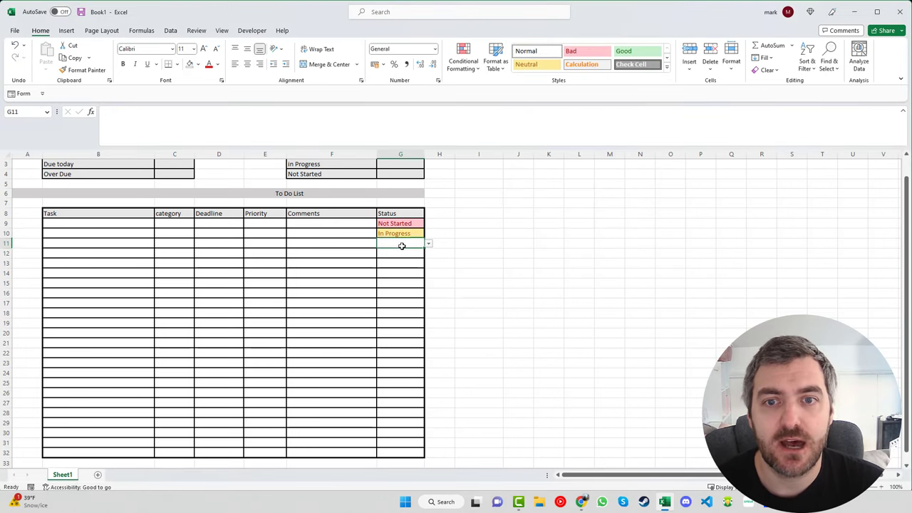
pyautogui.click(428, 243)
pyautogui.click(409, 265)
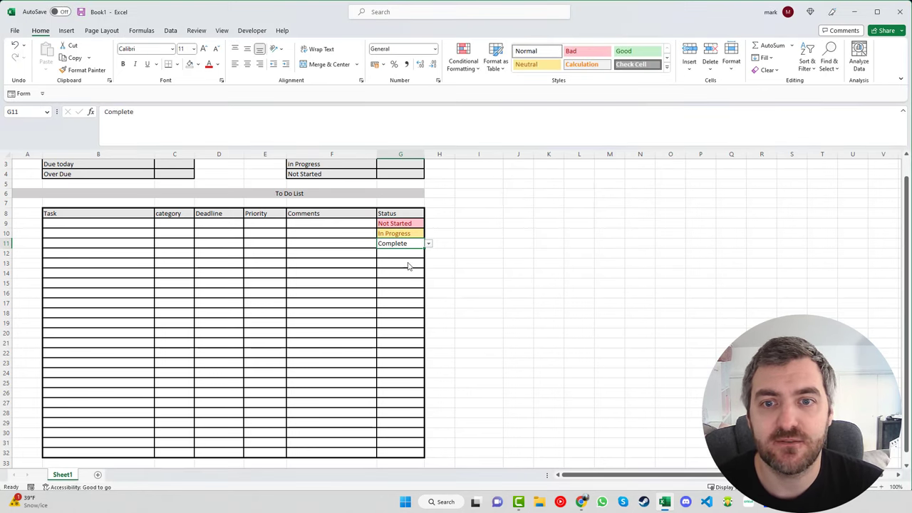
pyautogui.click(462, 61)
pyautogui.moveTo(490, 96)
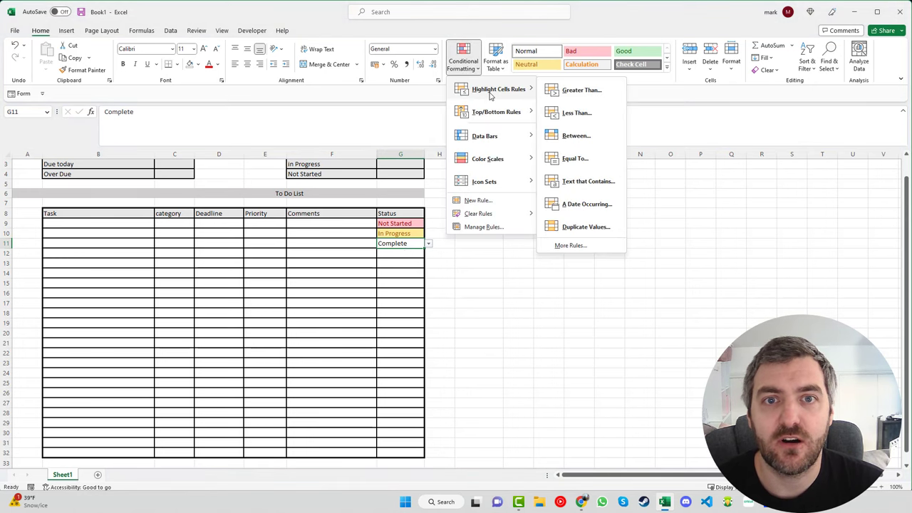
pyautogui.click(581, 159)
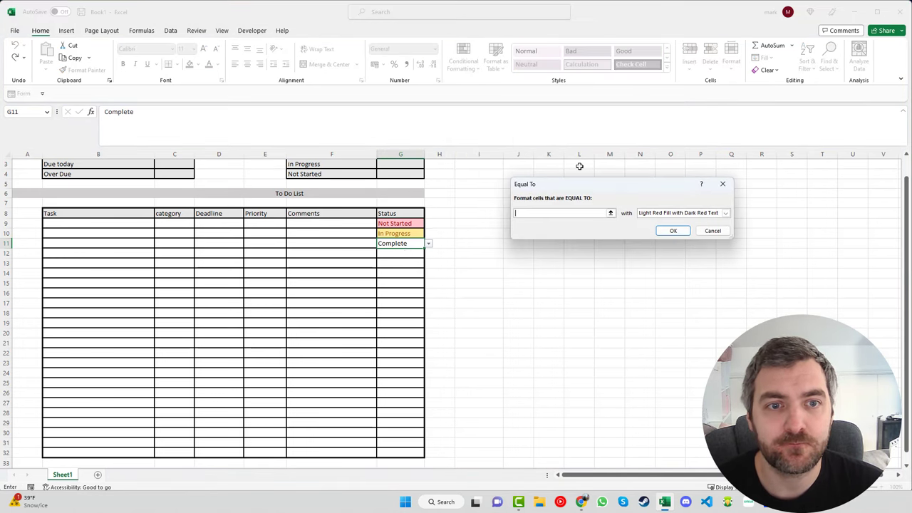
pyautogui.click(726, 213)
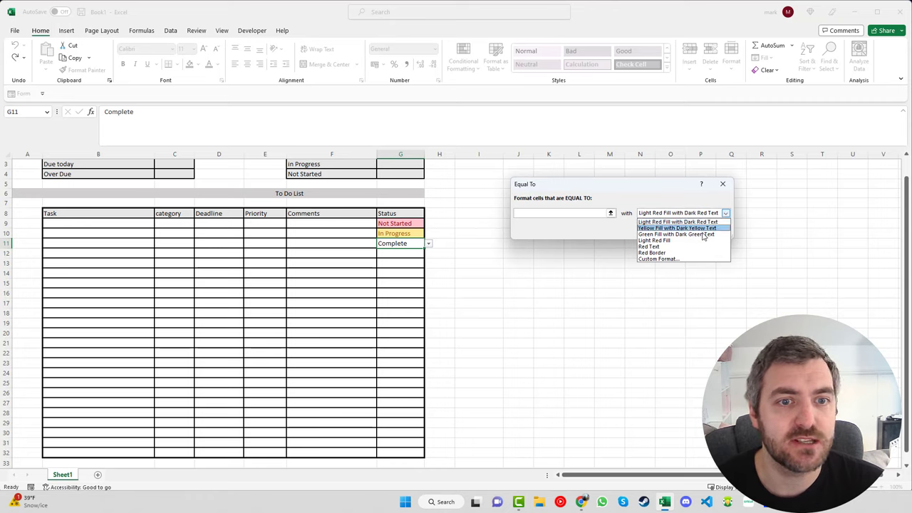
pyautogui.click(704, 235)
pyautogui.click(573, 212)
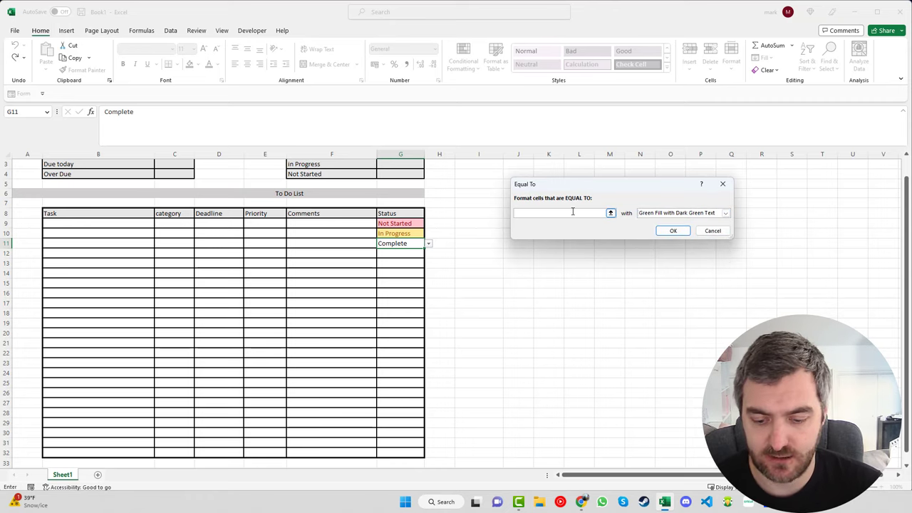
pyautogui.write('Completed')
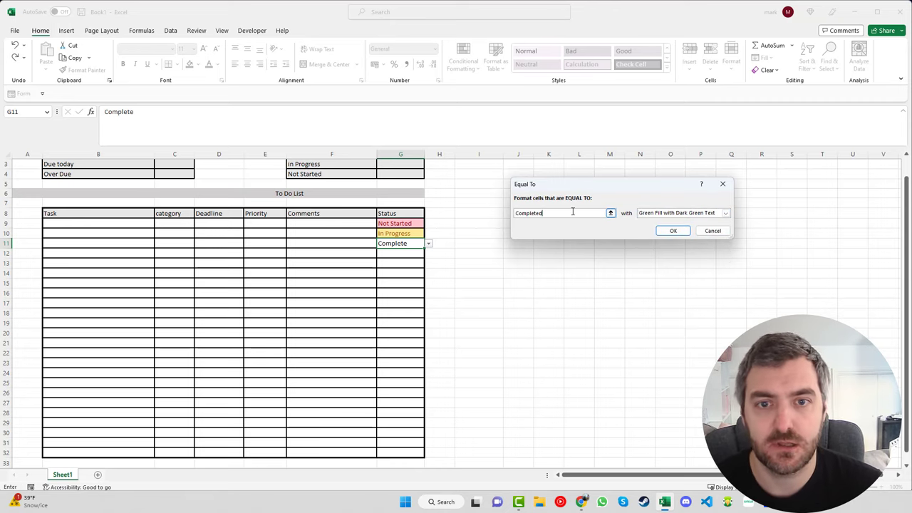
pyautogui.press('BackSpace')
pyautogui.click(663, 233)
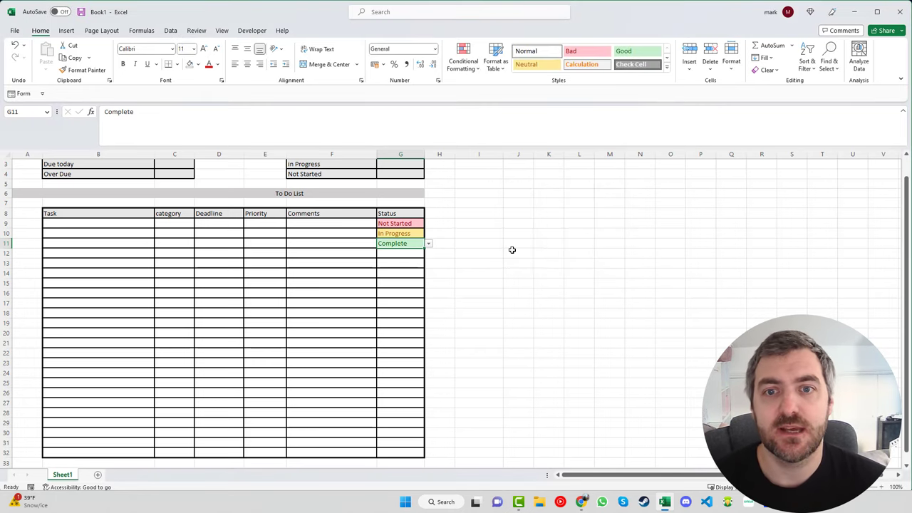
pyautogui.click(479, 253)
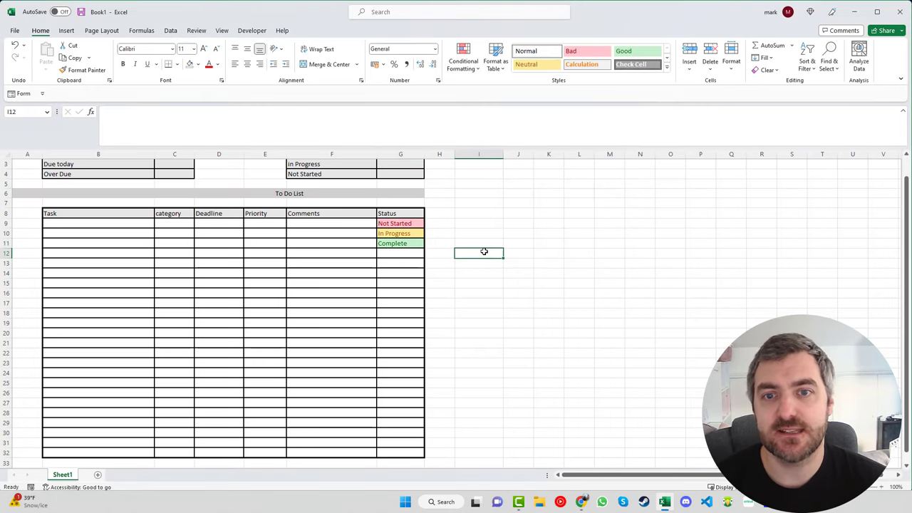
# View the status options offered in cell G18 without choosing one
pyautogui.click(407, 315)
pyautogui.click(428, 314)
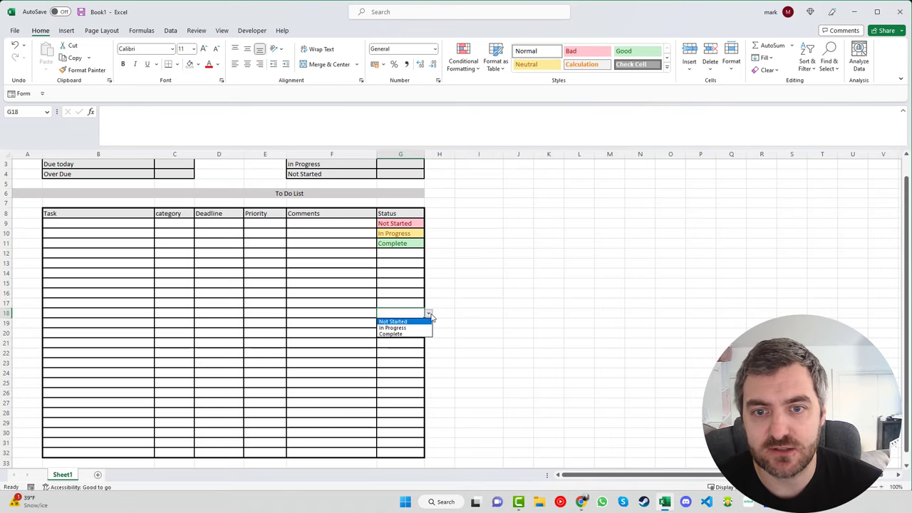
pyautogui.click(429, 316)
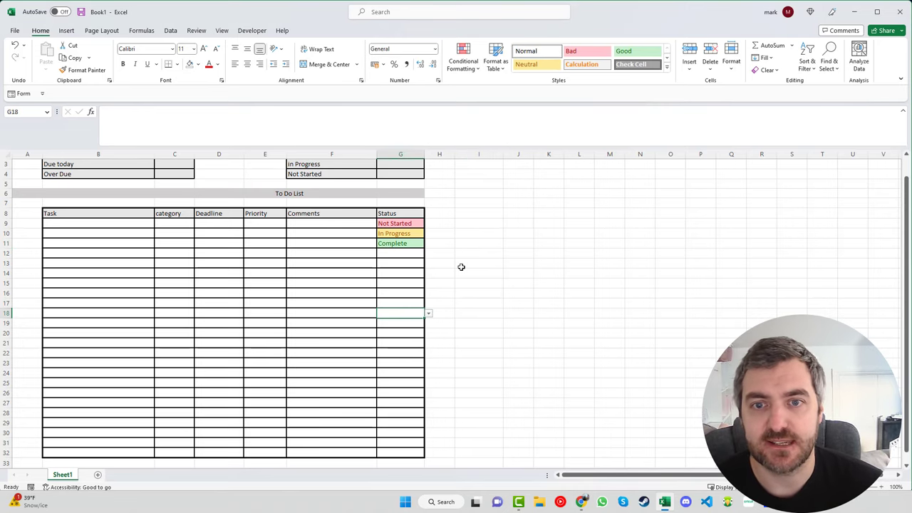
# Set the statuses in G11 and G10 to Not Started
pyautogui.click(404, 242)
pyautogui.click(429, 244)
pyautogui.click(394, 251)
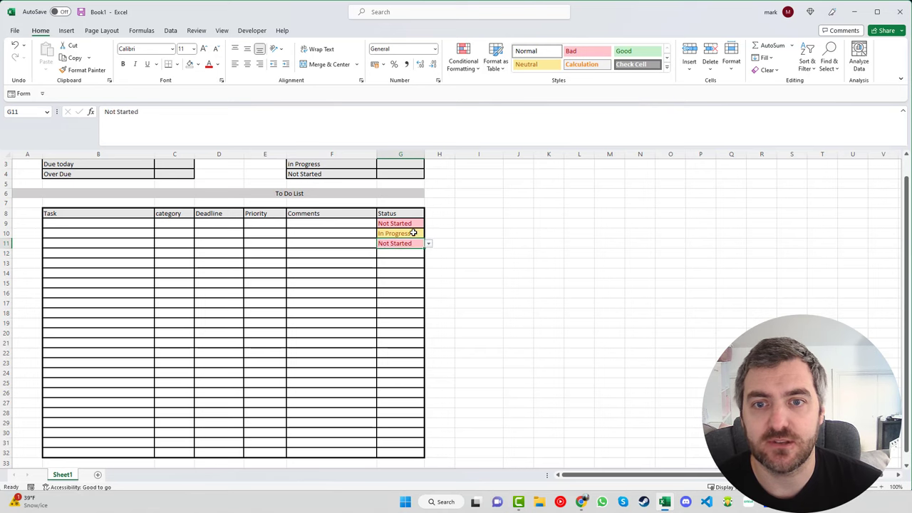
pyautogui.click(413, 234)
pyautogui.click(428, 233)
pyautogui.click(412, 242)
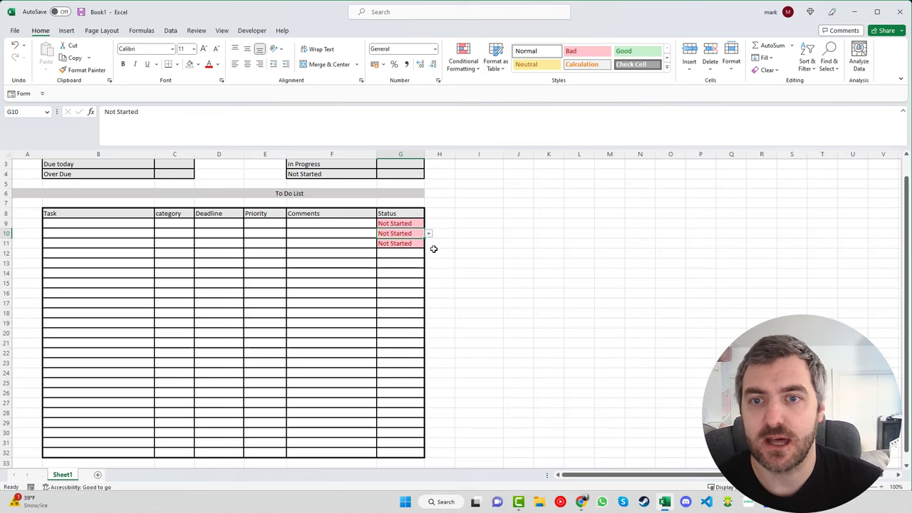
# Enter a COUNTA formula in the Total Task cell C2 that counts the non-empty Task cells B9:B32
pyautogui.scroll(1, 409, 284)
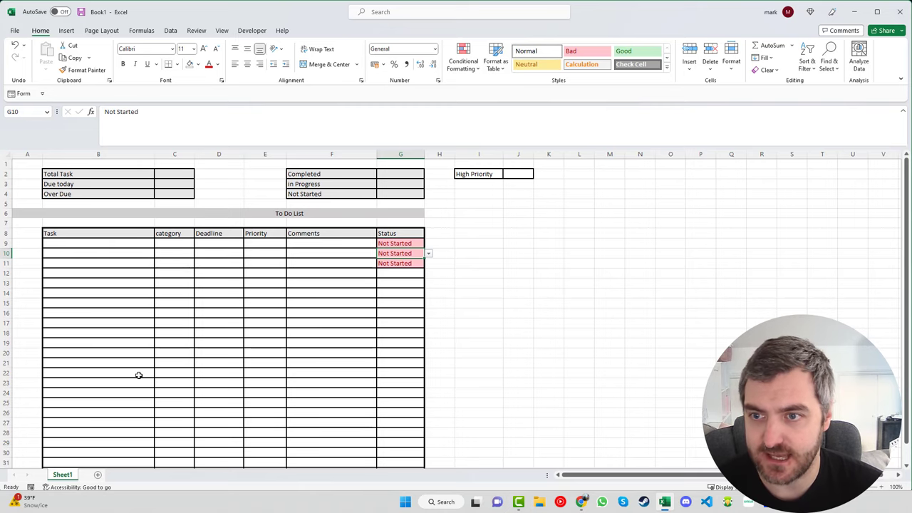
pyautogui.click(182, 173)
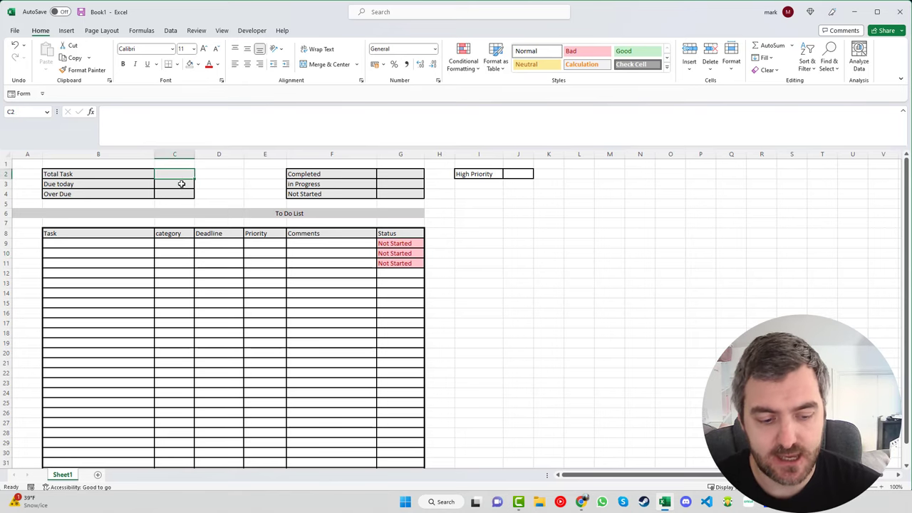
pyautogui.write('=')
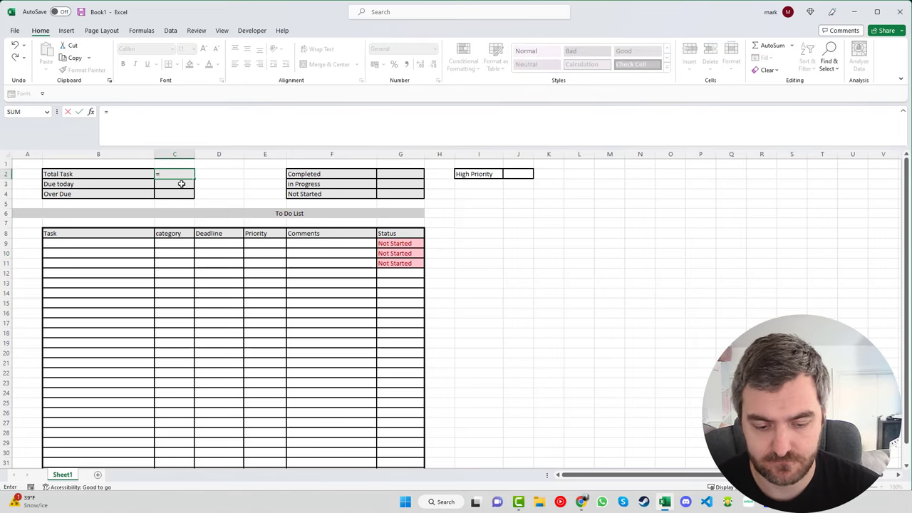
pyautogui.write('count')
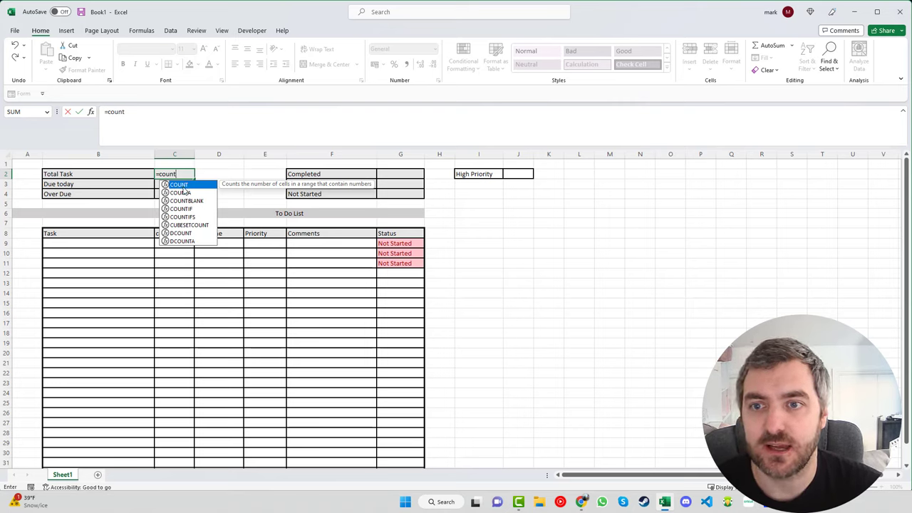
pyautogui.click(183, 192)
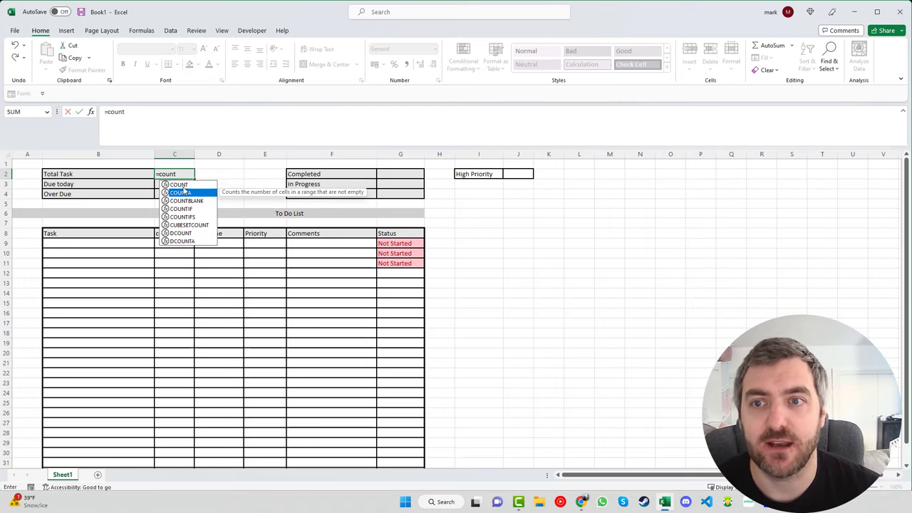
pyautogui.doubleClick(183, 191)
pyautogui.moveTo(126, 244); pyautogui.dragTo(112, 439)
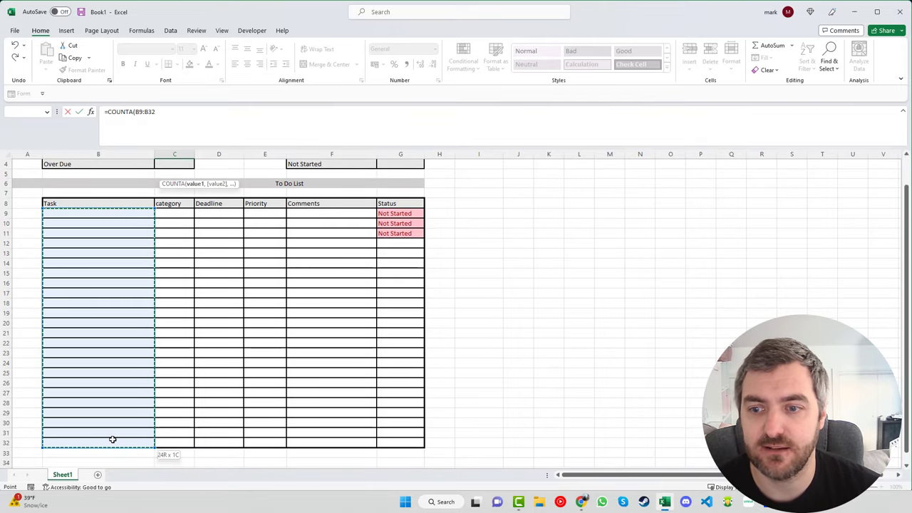
pyautogui.press('Return')
pyautogui.scroll(3, 214, 379)
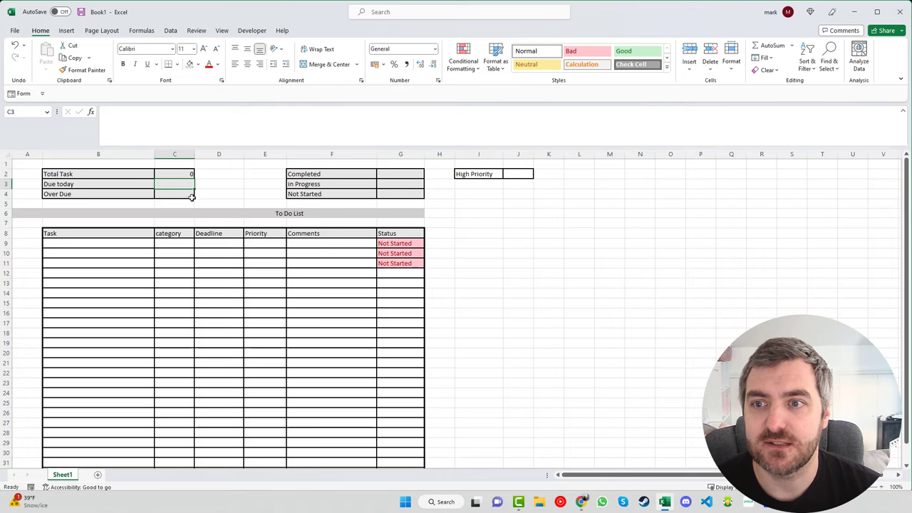
# Enter the task Renew passport in the first Task cell, B9
pyautogui.click(115, 243)
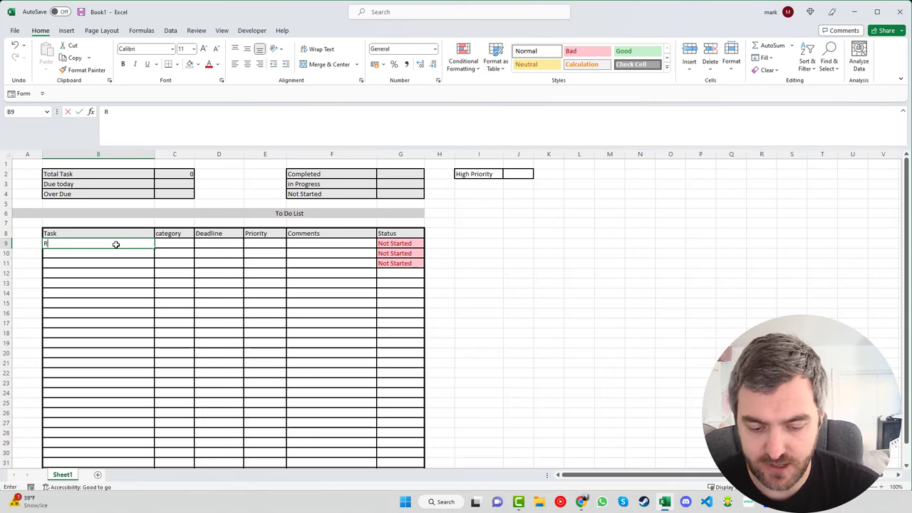
pyautogui.write('Renew passport')
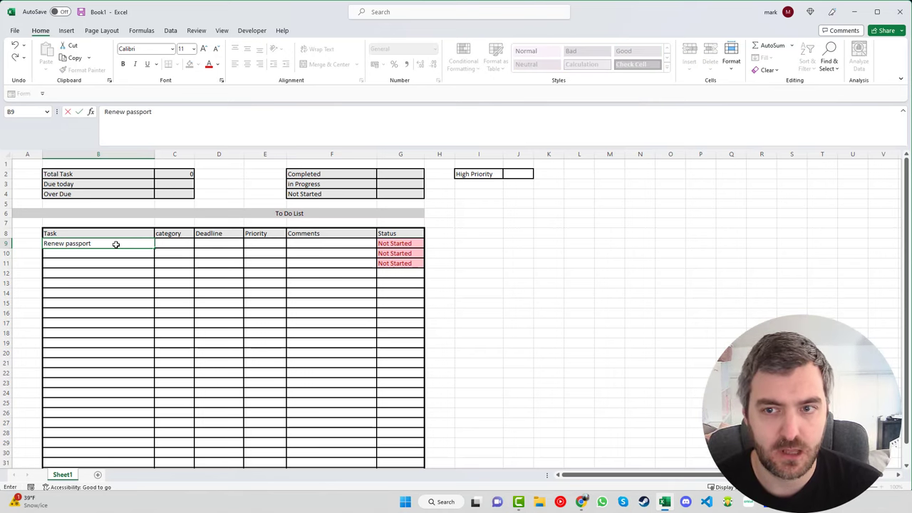
pyautogui.press('Return')
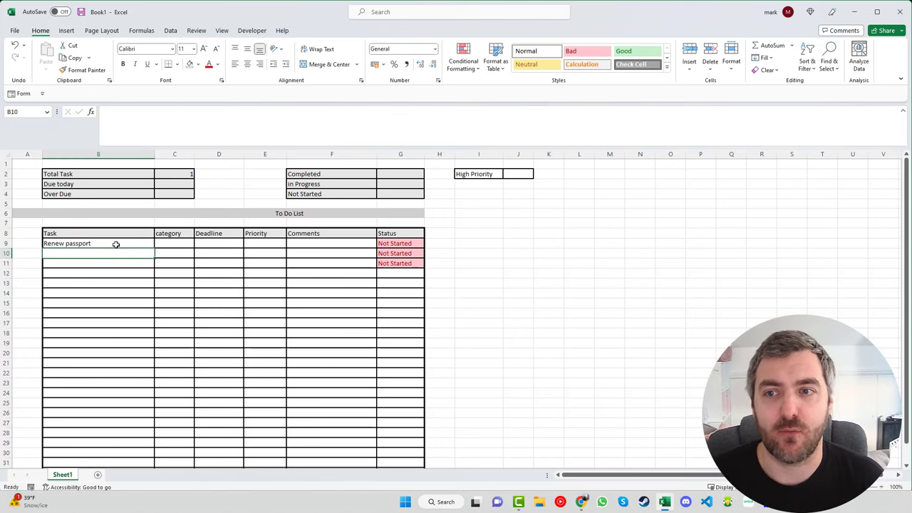
# Clear the task in B9 to test the Total Task count, and undo the deletion
pyautogui.click(115, 244)
pyautogui.press('Delete')
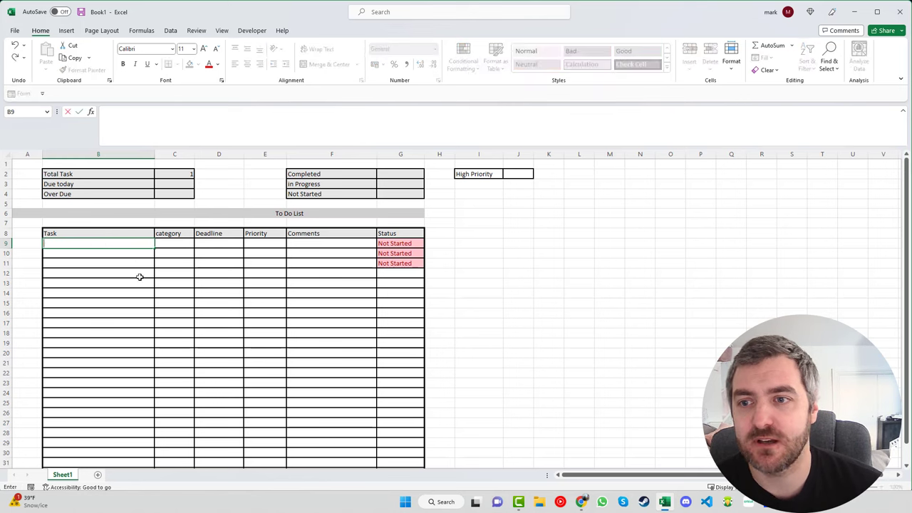
pyautogui.click(171, 302)
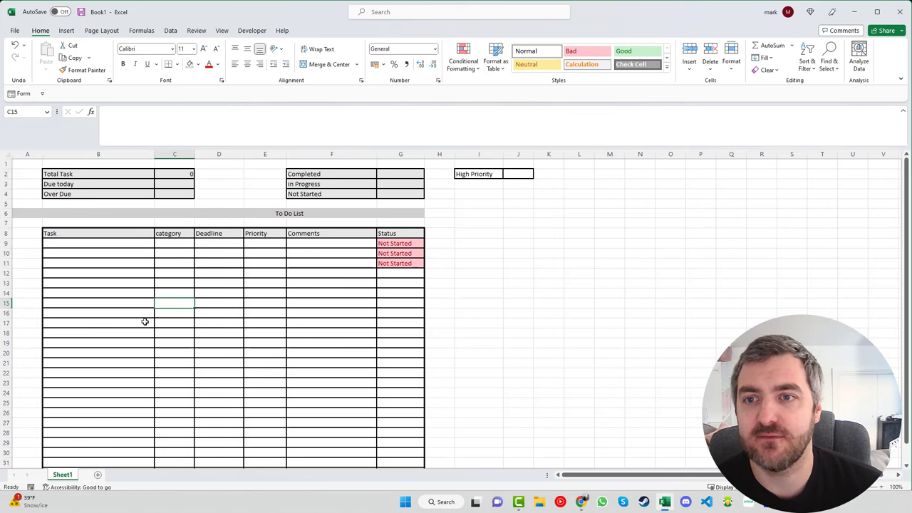
pyautogui.click(110, 243)
pyautogui.hotkey('ctrl', 'z')
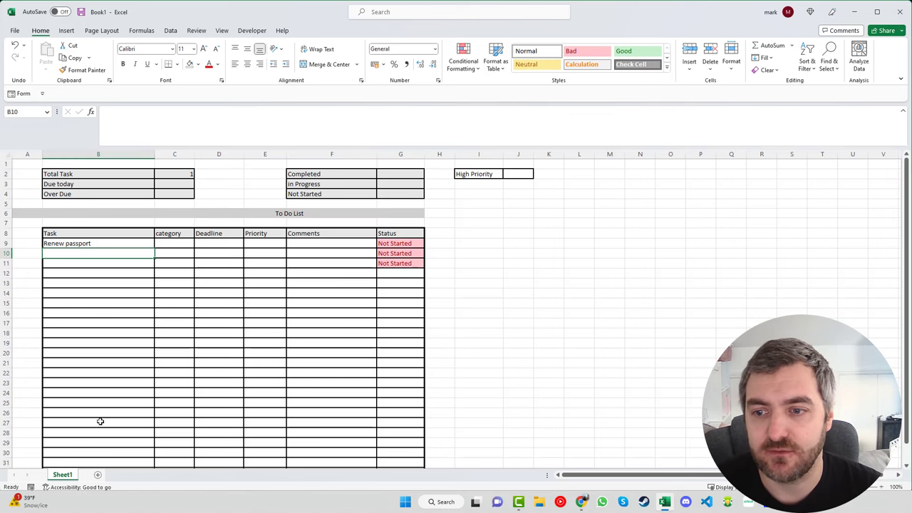
# Add a new worksheet and name it Settings
pyautogui.click(98, 475)
pyautogui.doubleClick(94, 475)
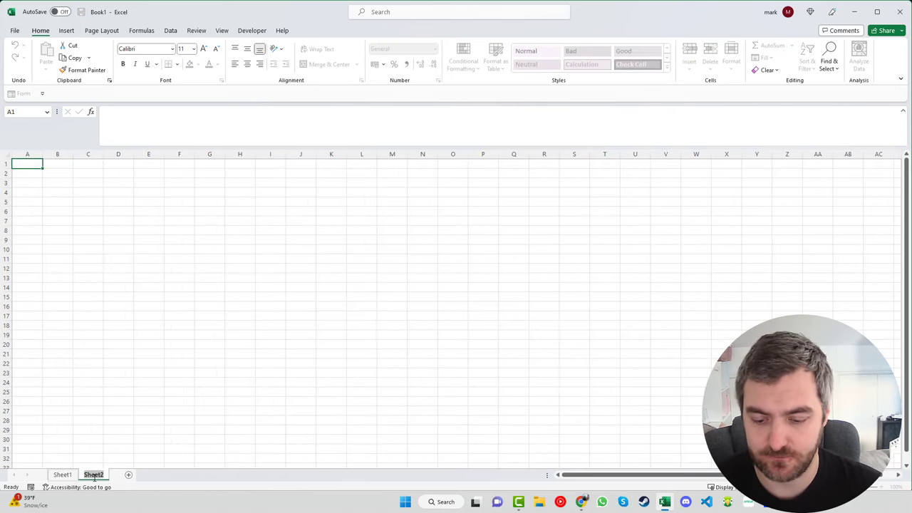
pyautogui.write('Settings')
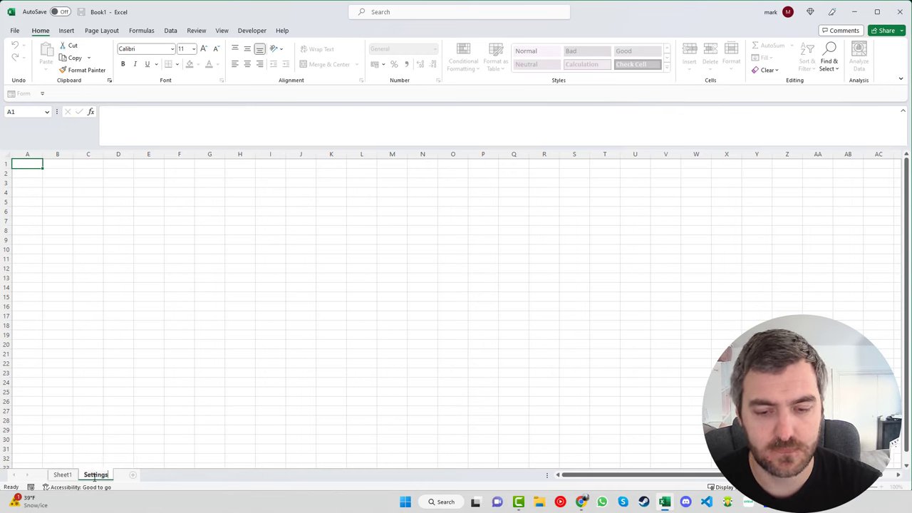
pyautogui.press('Return')
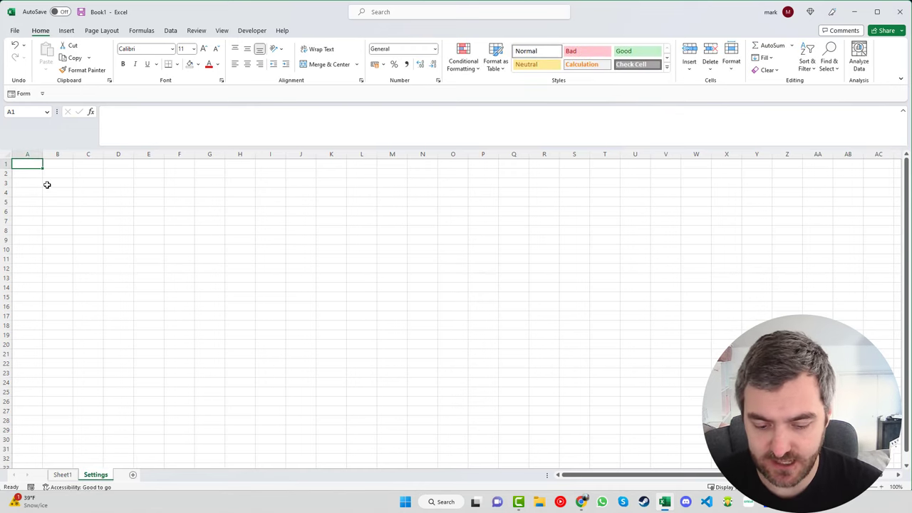
# Enter the heading Category in A1 of the Settings sheet and make it bold and underlined
pyautogui.write('Category')
pyautogui.press('Return')
pyautogui.click(27, 164)
pyautogui.click(134, 112)
pyautogui.press('BackSpace')
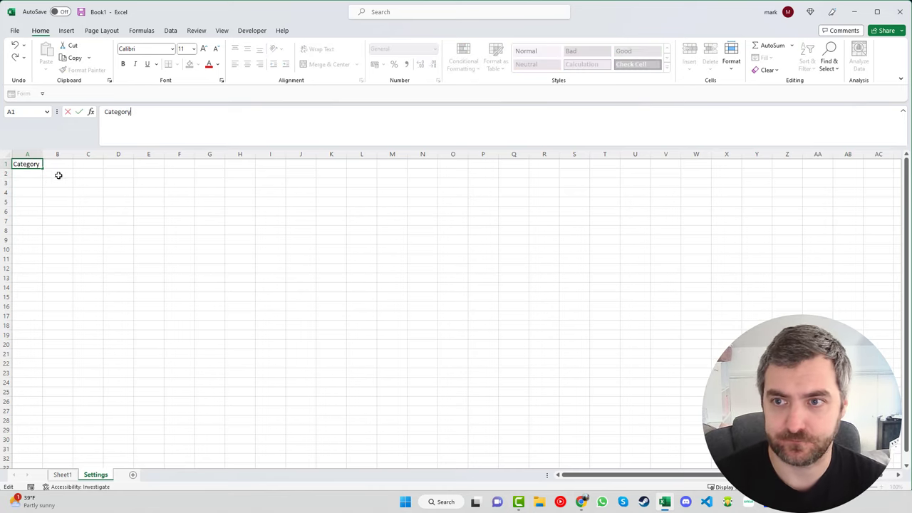
pyautogui.press('Return')
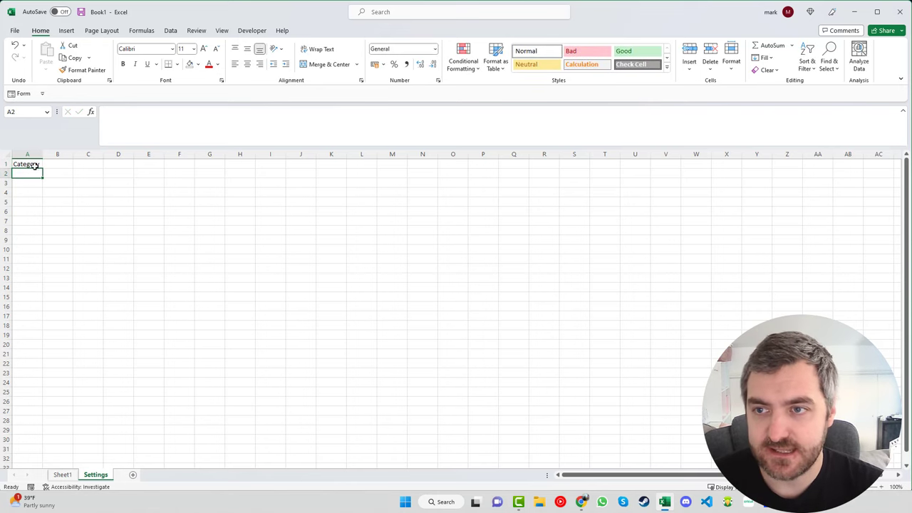
pyautogui.click(34, 164)
pyautogui.hotkey('ctrl', 'b')
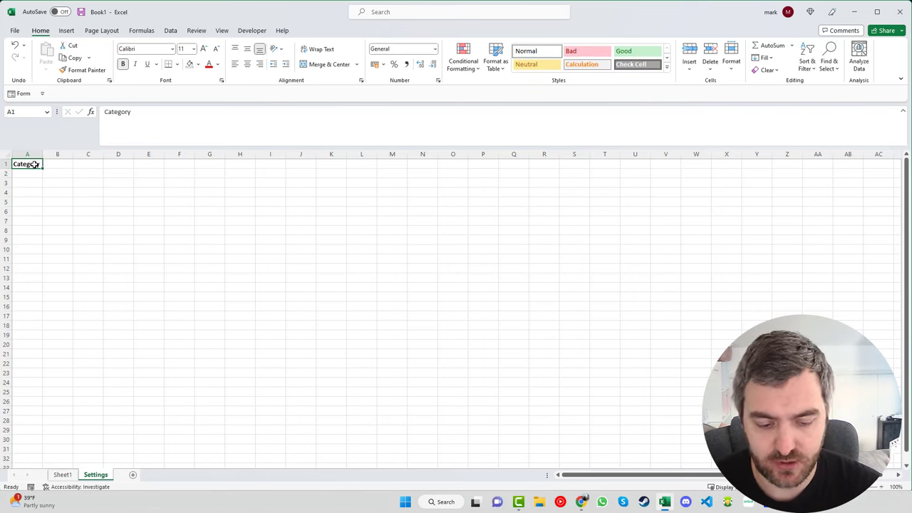
pyautogui.hotkey('ctrl', 'u')
# List the categories Admin, Household, Cleaning, Kids, Leisure and Purchase in A2:A7 below the Category heading
pyautogui.click(33, 172)
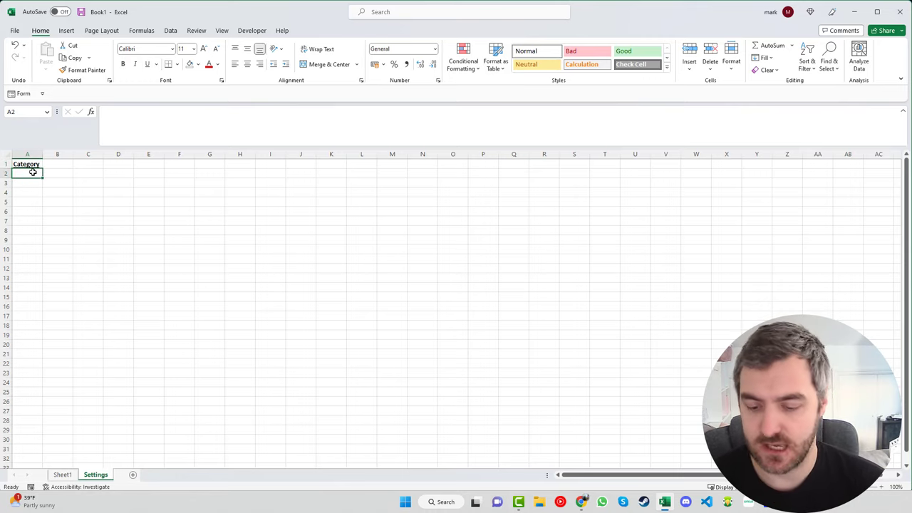
pyautogui.write('Admin')
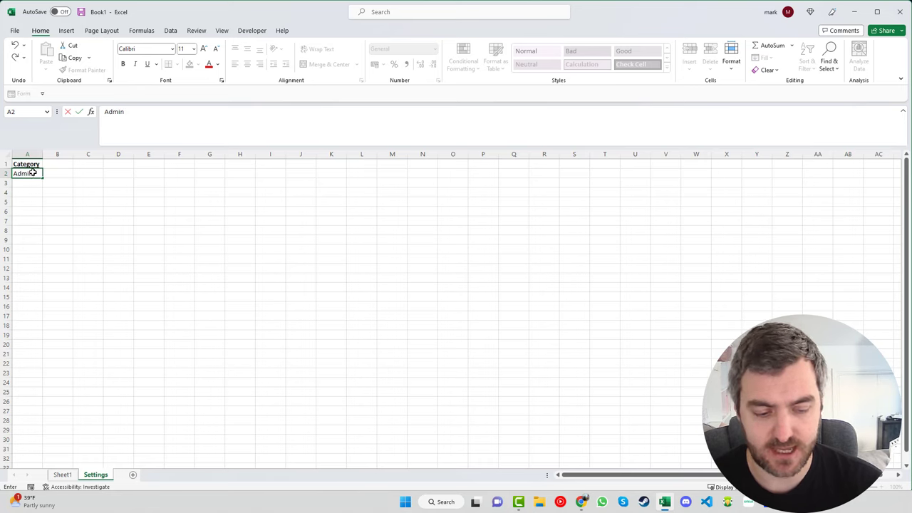
pyautogui.press('Return')
pyautogui.write('Household')
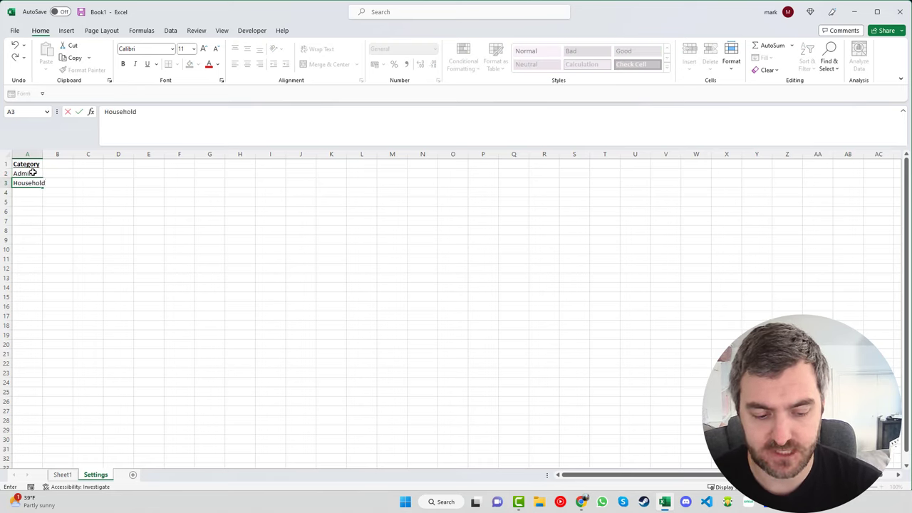
pyautogui.press('Return')
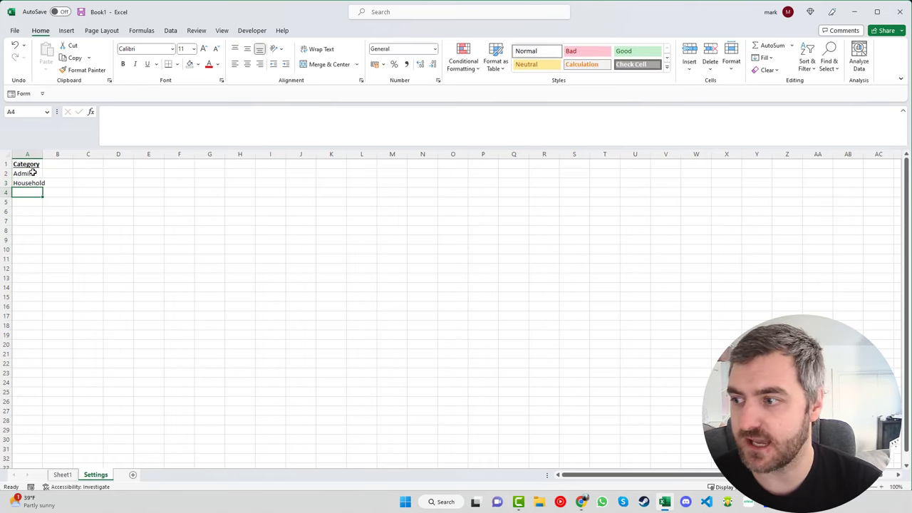
pyautogui.write('Cleani')
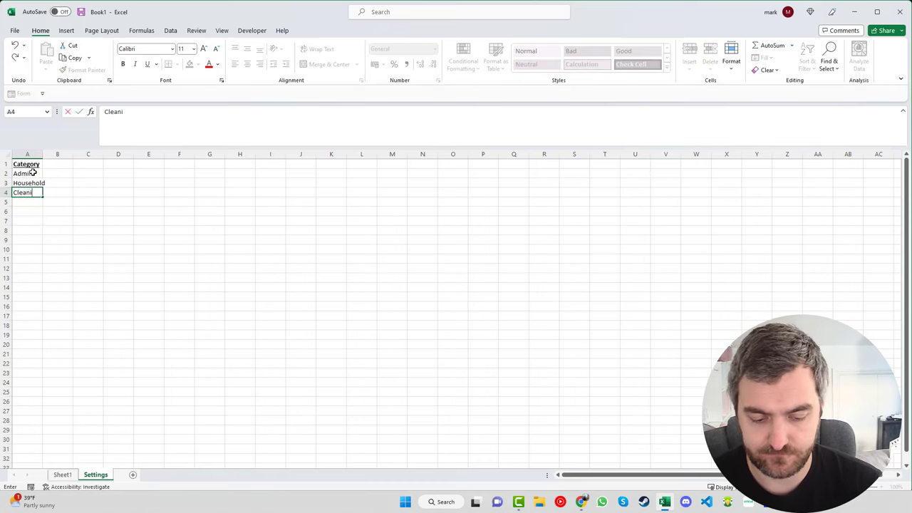
pyautogui.write('ng')
pyautogui.press('Return')
pyautogui.write('Kids')
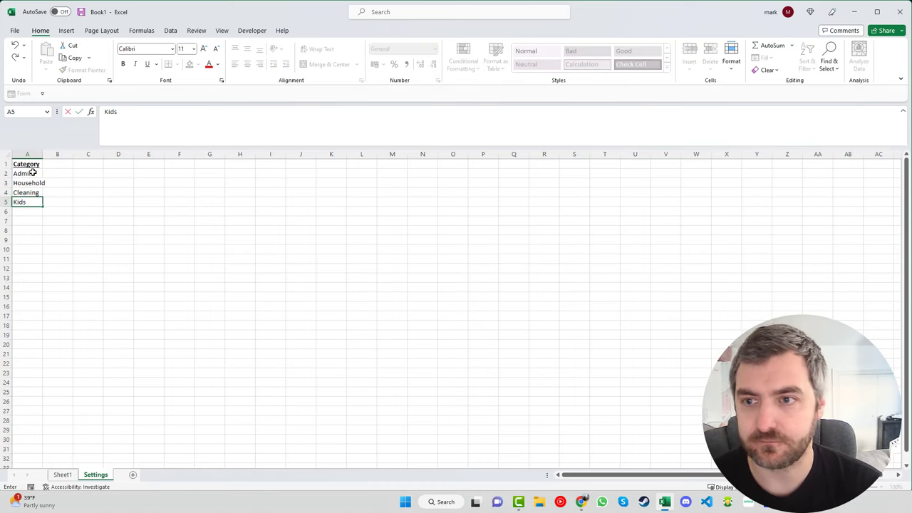
pyautogui.press('Return')
pyautogui.write('Leisure')
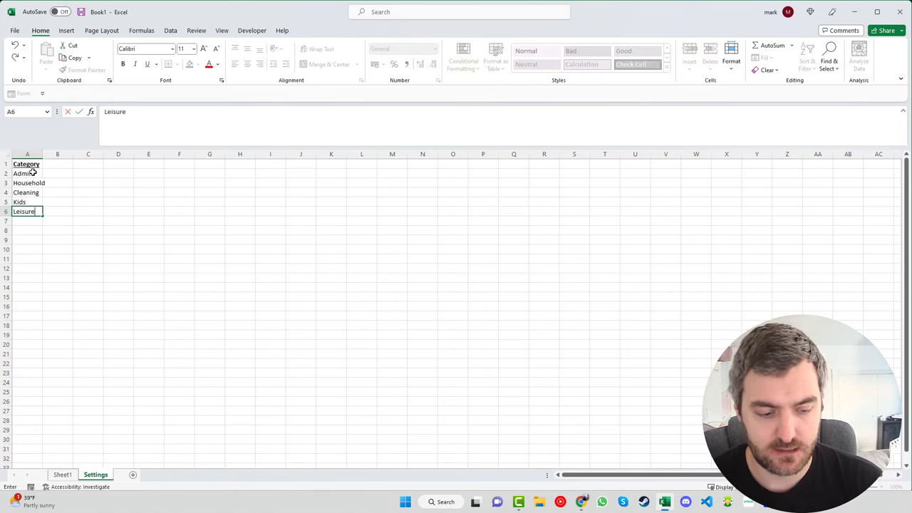
pyautogui.press('Return')
pyautogui.write('Pu')
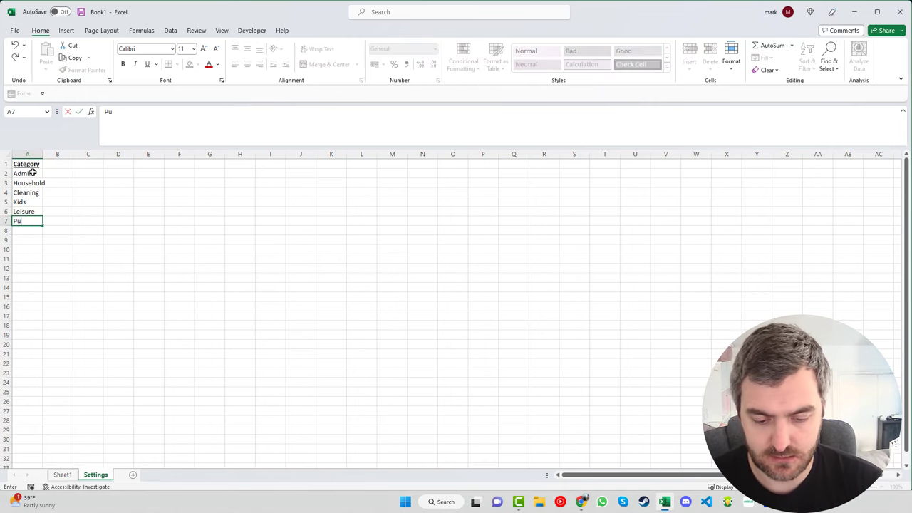
pyautogui.write('rchase')
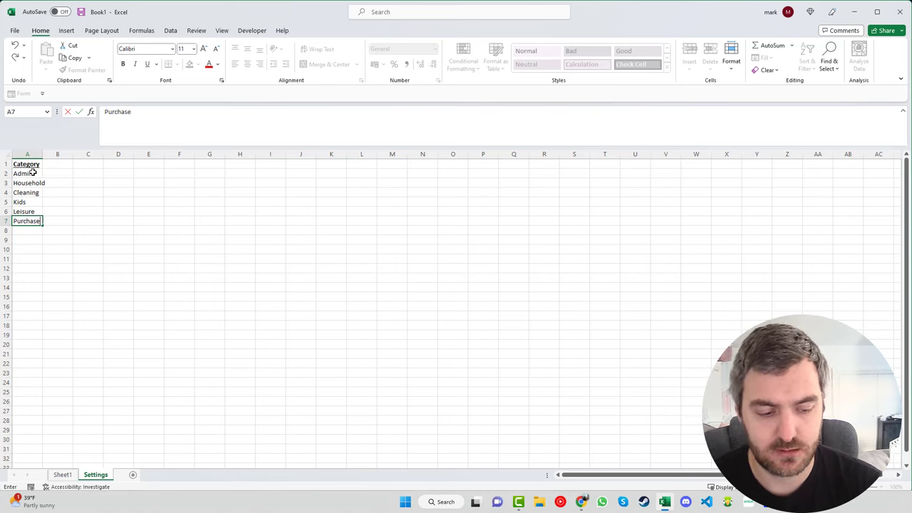
pyautogui.press('Return')
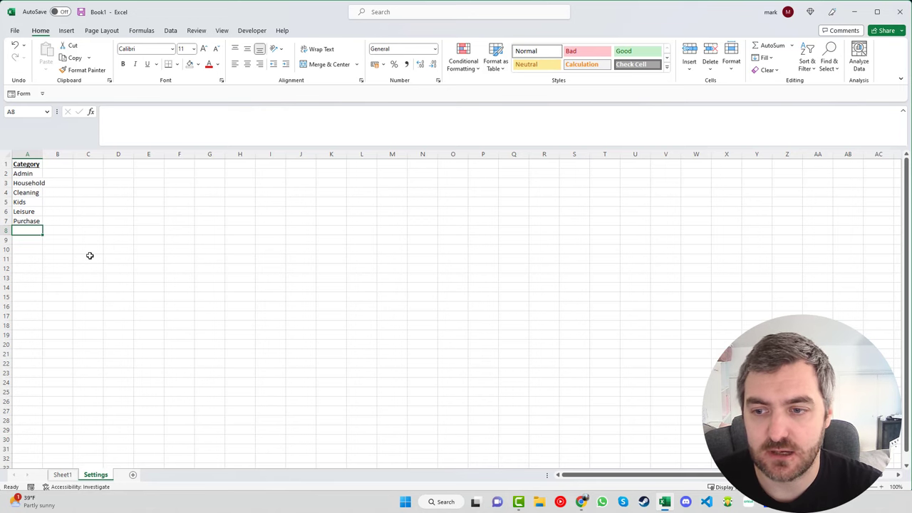
# Start a data validation rule of type List for the category cells C9:C32 on Sheet1
pyautogui.click(65, 476)
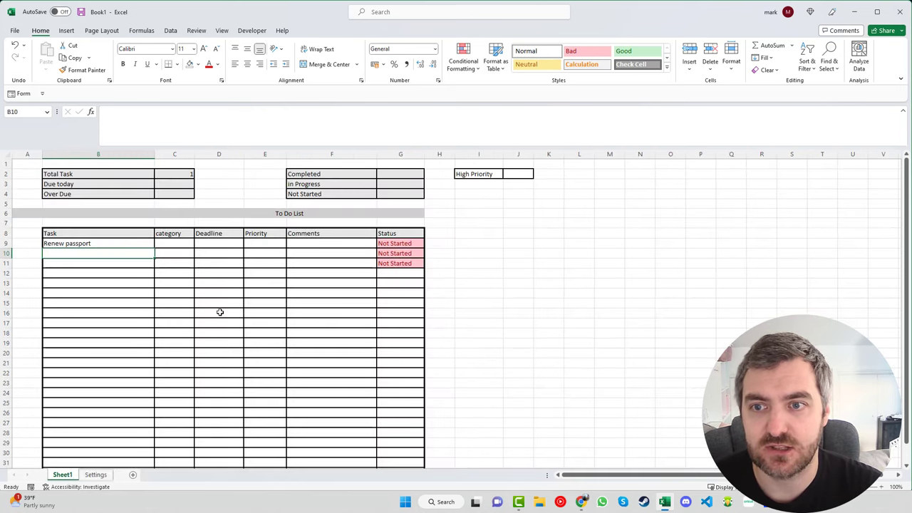
pyautogui.moveTo(181, 254); pyautogui.dragTo(190, 439)
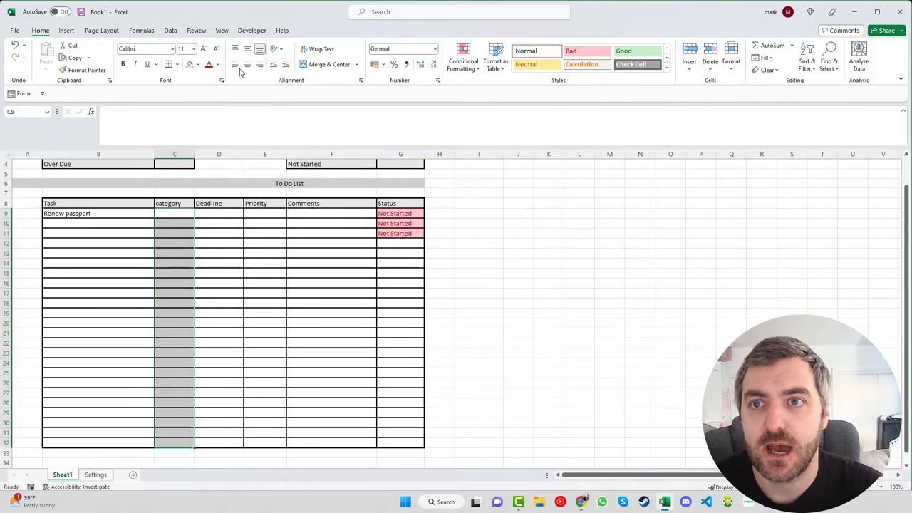
pyautogui.click(171, 31)
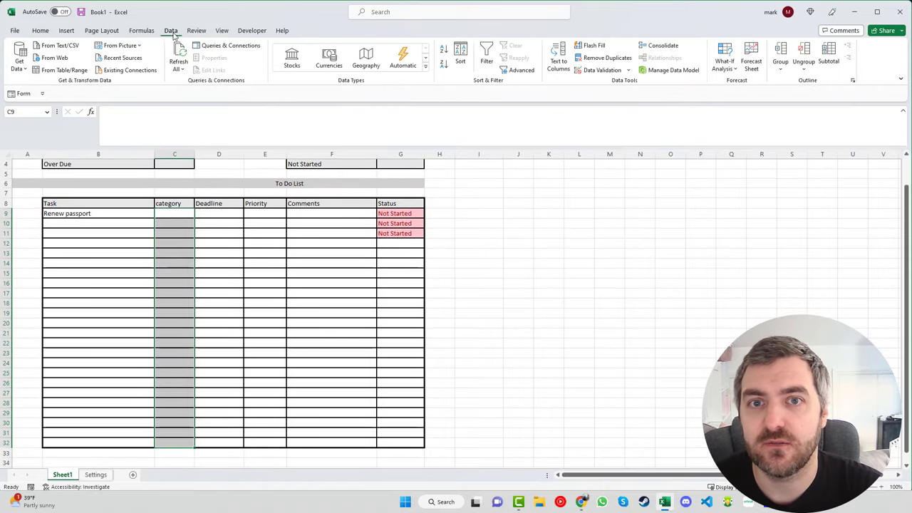
pyautogui.click(629, 71)
pyautogui.click(606, 81)
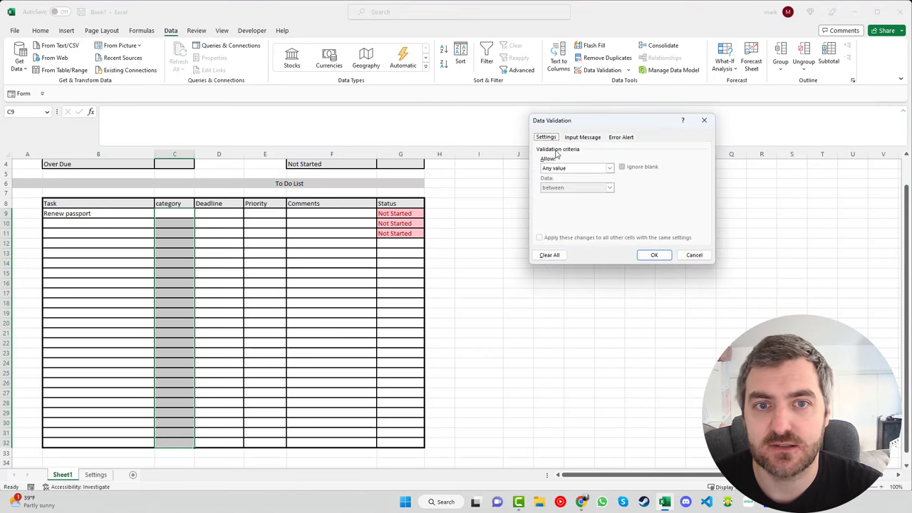
pyautogui.moveTo(595, 129); pyautogui.dragTo(524, 168)
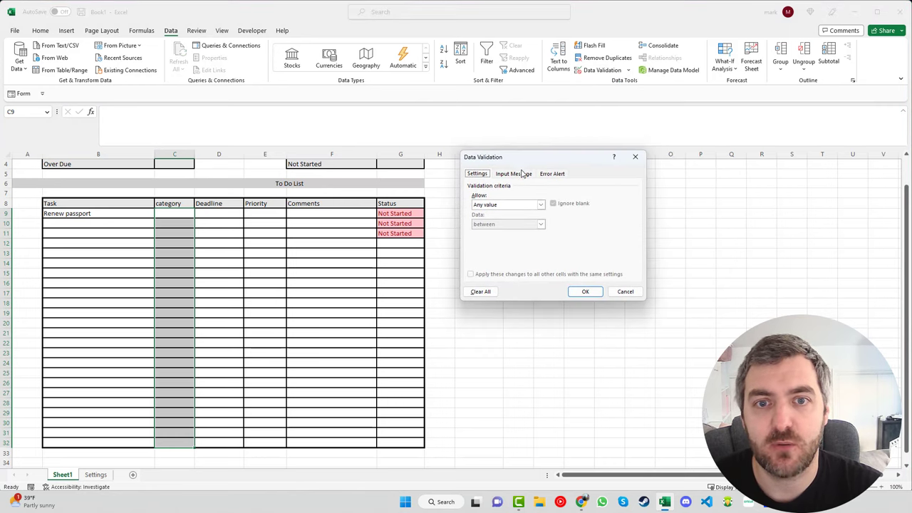
pyautogui.click(541, 205)
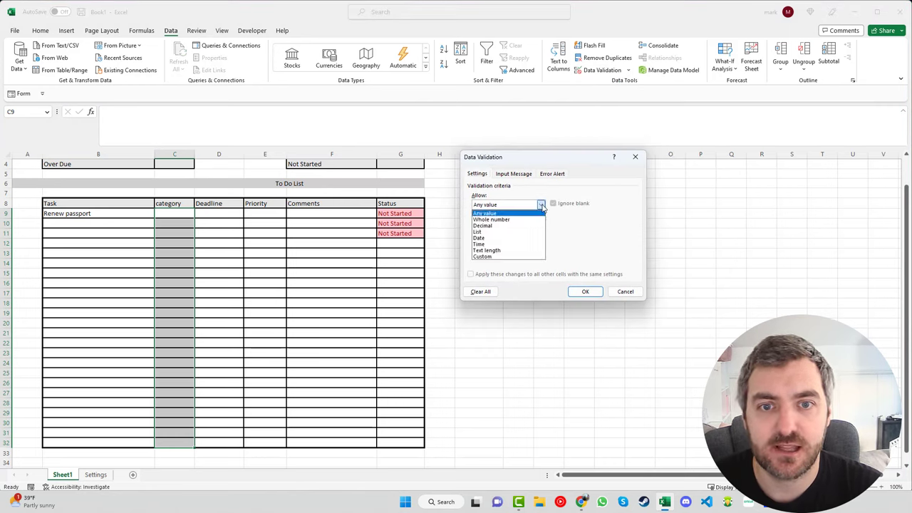
pyautogui.click(513, 232)
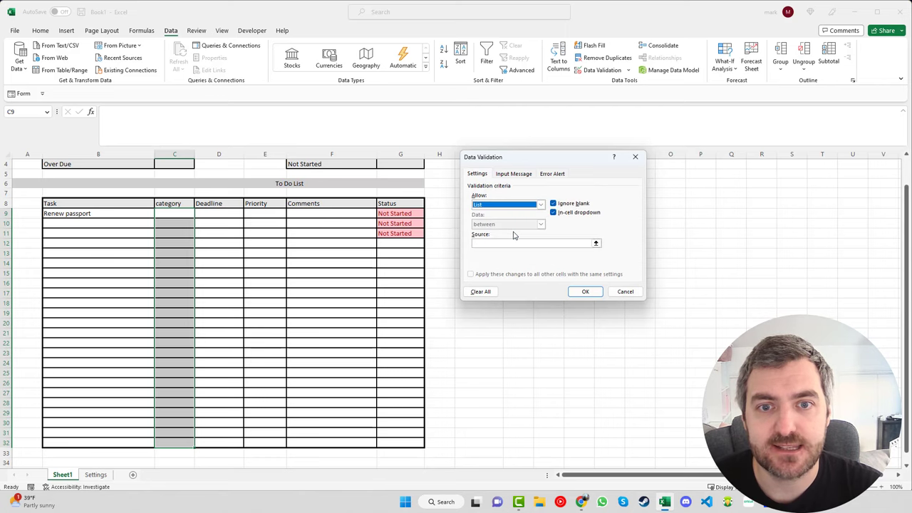
# Set the validation list's source to A2:A7 on the Settings sheet and apply the rule
pyautogui.click(596, 244)
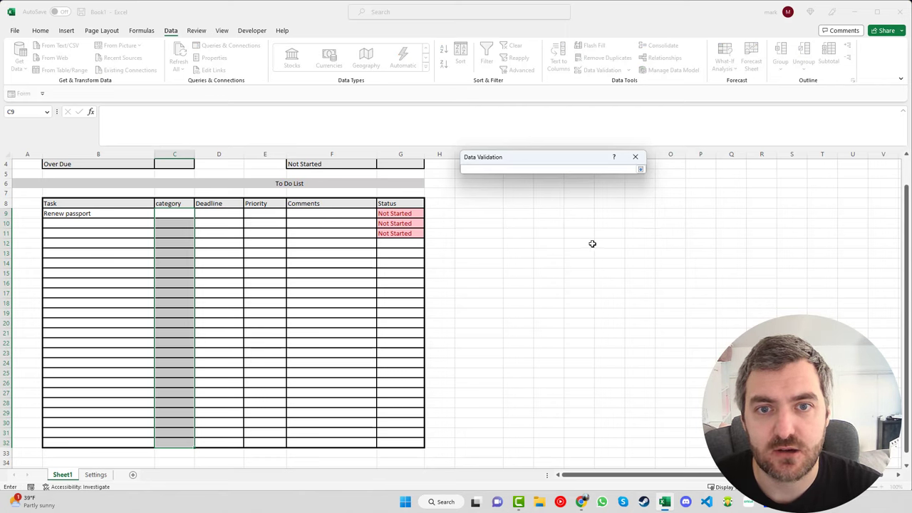
pyautogui.click(95, 474)
pyautogui.click(33, 174)
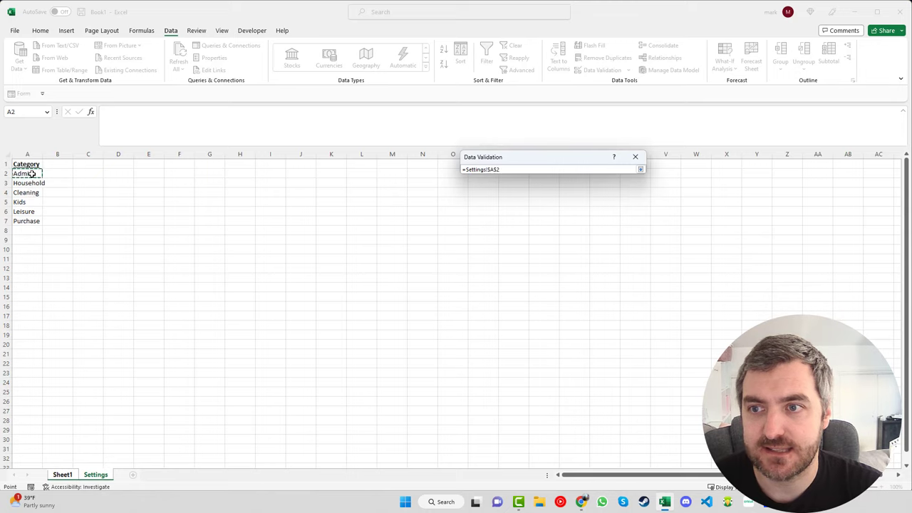
pyautogui.moveTo(32, 174); pyautogui.dragTo(34, 223)
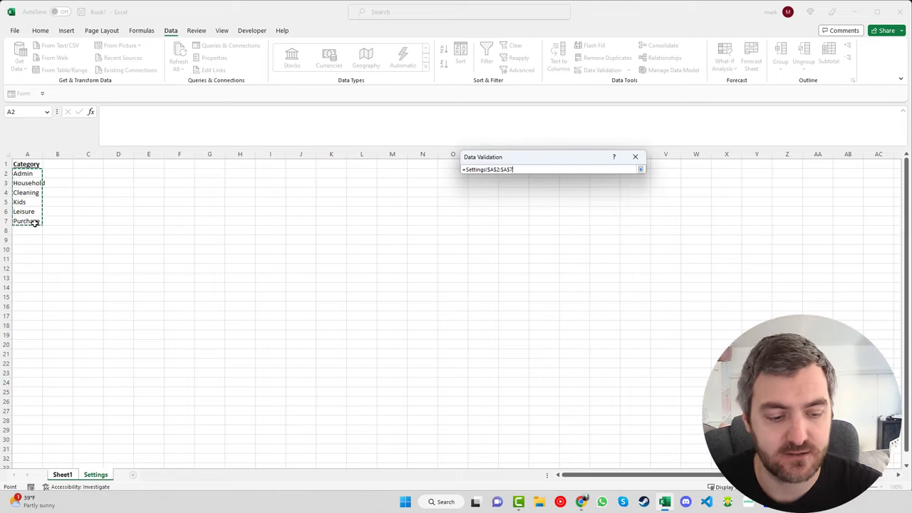
pyautogui.press('Return')
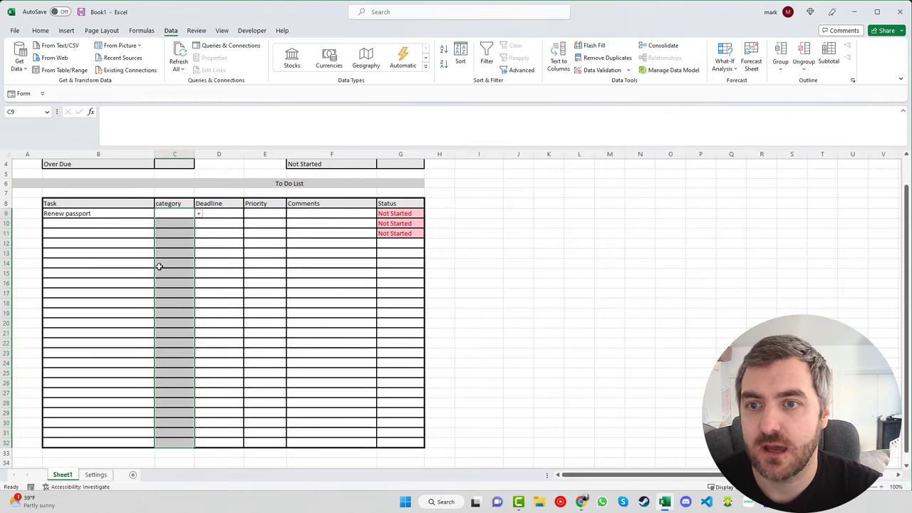
# Choose Kids as the category for the Renew passport task in C9
pyautogui.click(191, 214)
pyautogui.click(199, 213)
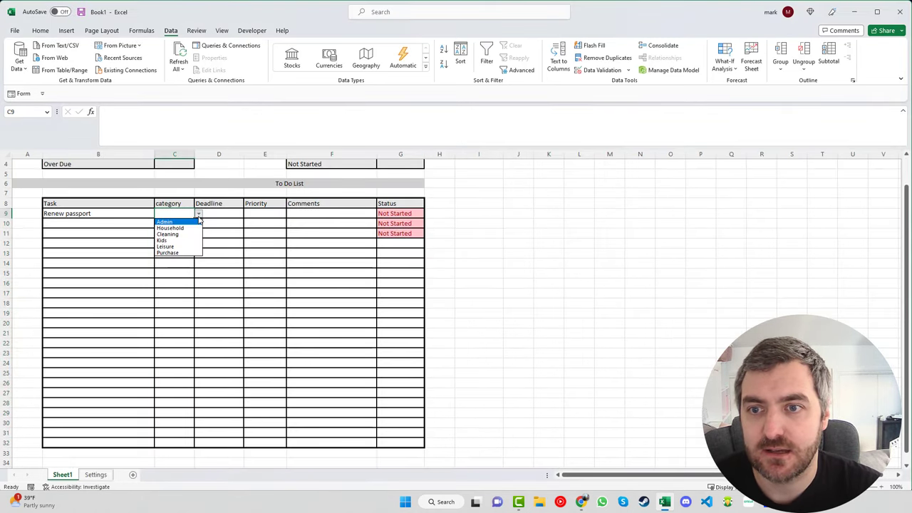
pyautogui.click(178, 239)
pyautogui.click(173, 236)
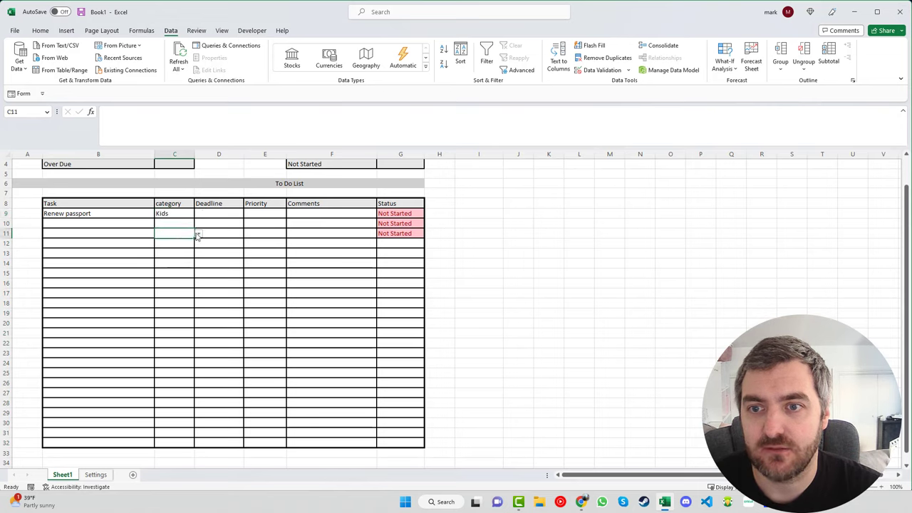
# Try out the category dropdown in C11 by choosing Cleaning and reopening the list
pyautogui.click(199, 234)
pyautogui.click(179, 257)
pyautogui.click(199, 234)
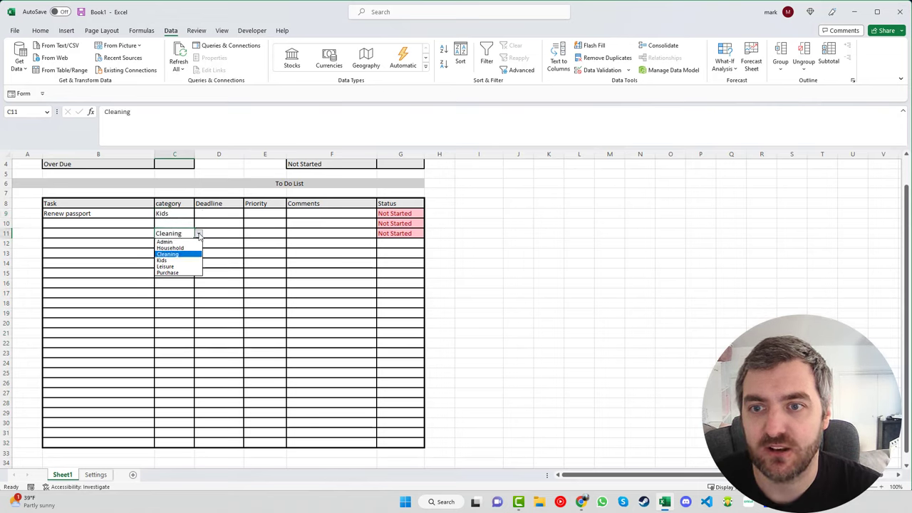
pyautogui.click(184, 243)
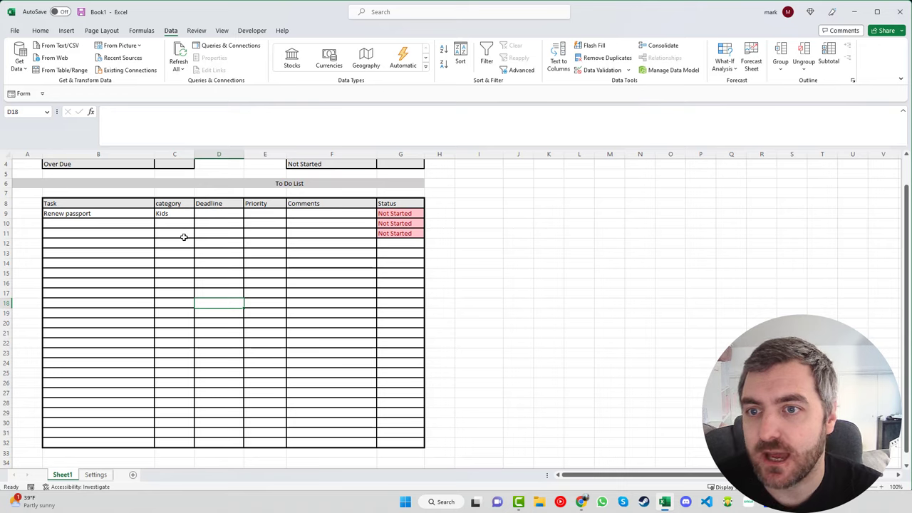
# Clear the extra Not Started entries from status cells G11 and G10
pyautogui.click(409, 234)
pyautogui.press('Delete')
pyautogui.press('Up')
pyautogui.press('Delete')
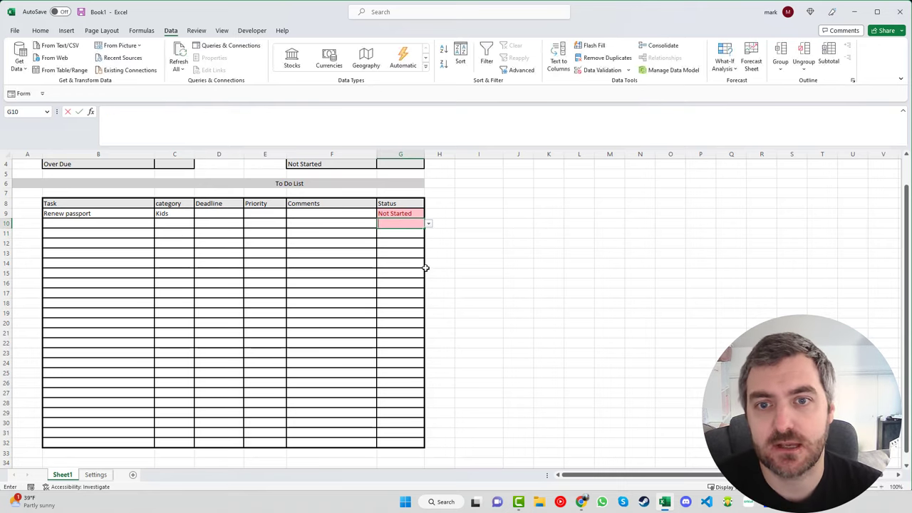
pyautogui.click(440, 273)
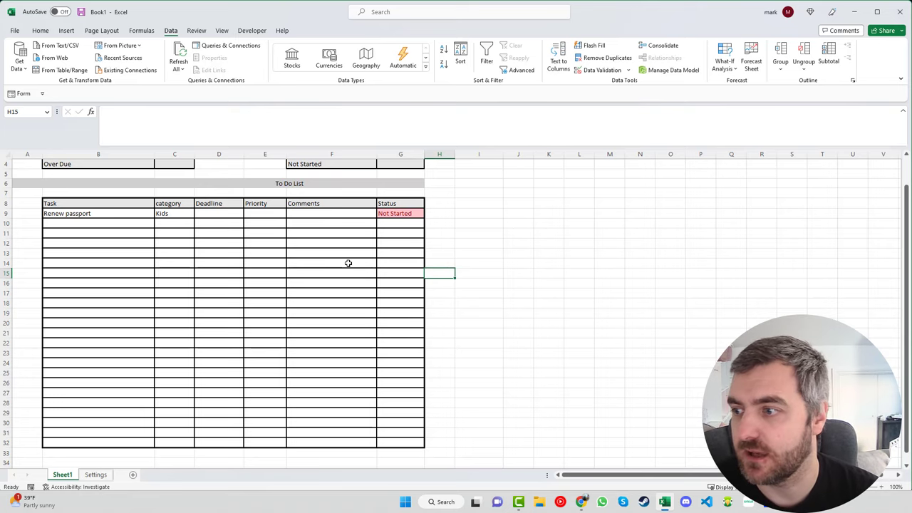
# Enter 20/1/2023 as the deadline for the Renew passport task in D9
pyautogui.click(232, 212)
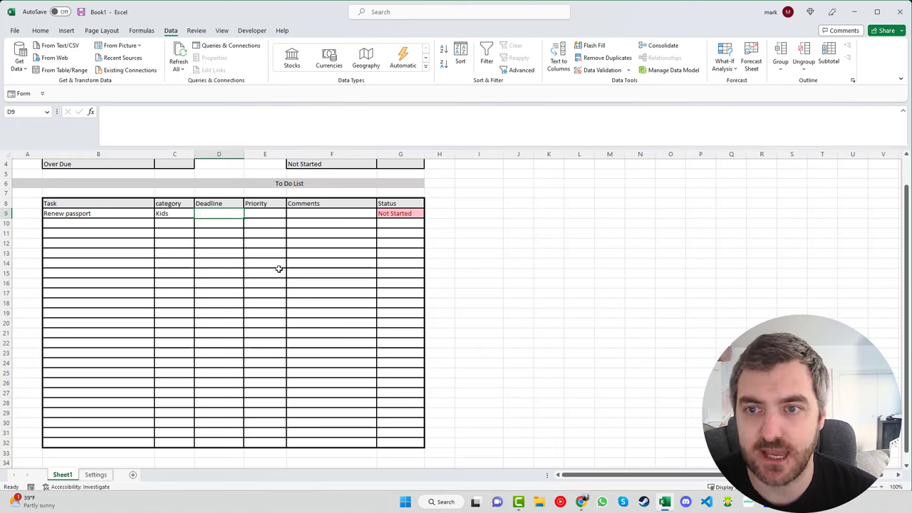
pyautogui.write('20')
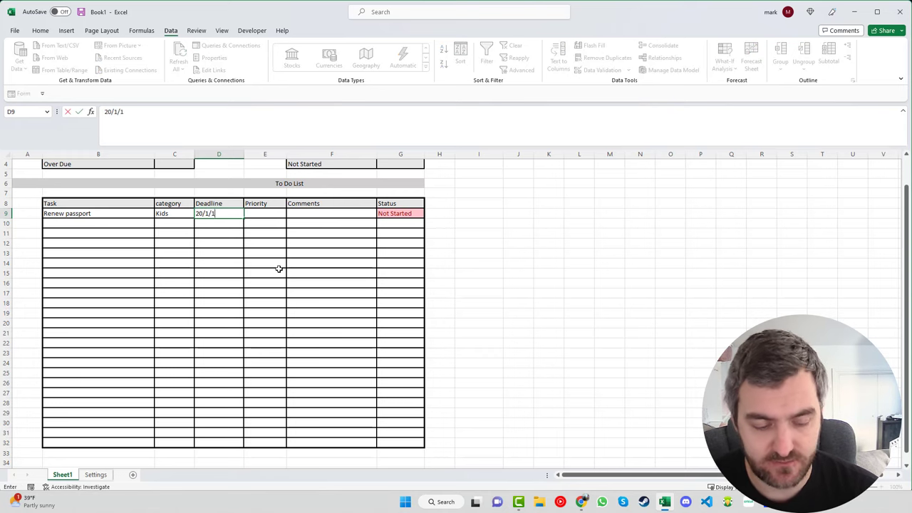
pyautogui.write('/1/20')
pyautogui.write('24')
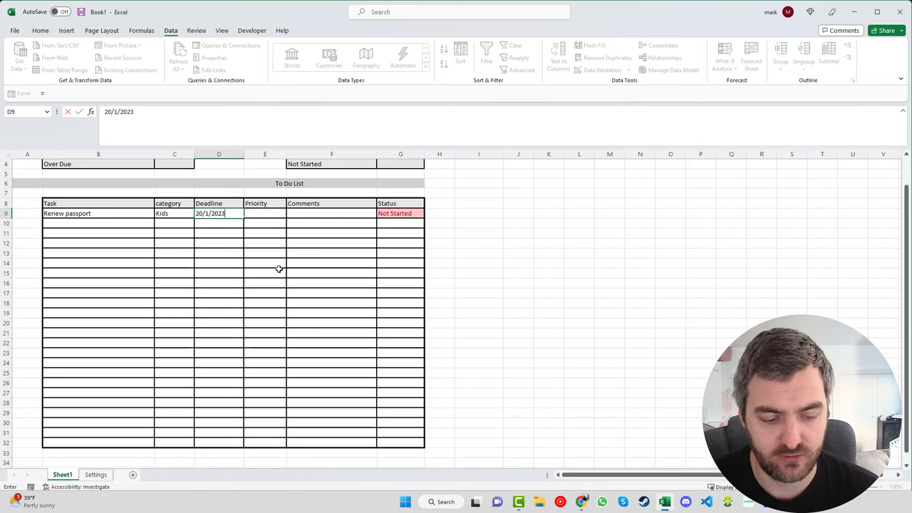
pyautogui.press('Return')
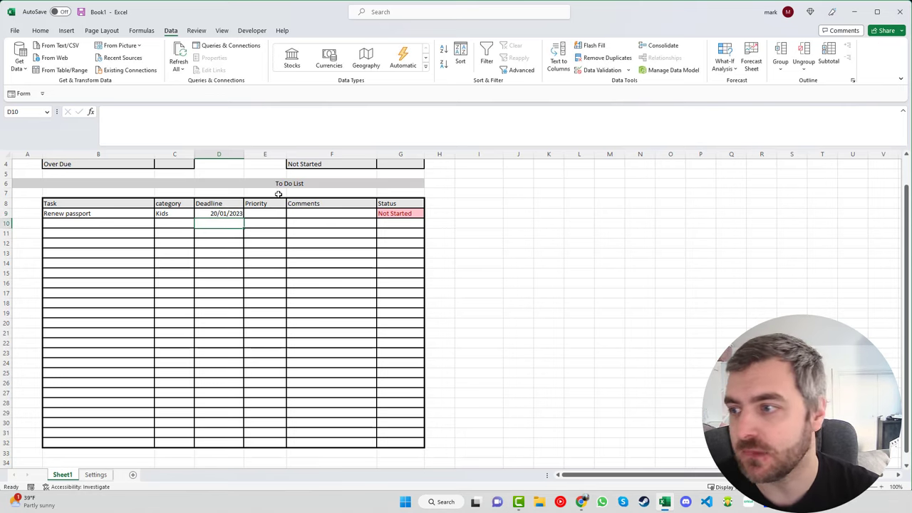
# Highlight deadline cells D9:D32 that are equal to =Today() with Yellow Fill with Dark Yellow Text
pyautogui.scroll(1, 214, 229)
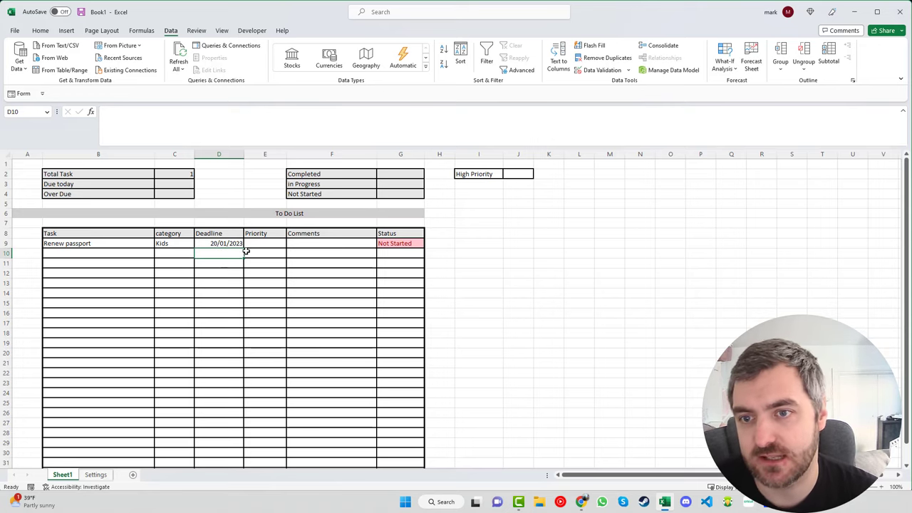
pyautogui.moveTo(242, 248); pyautogui.dragTo(231, 448)
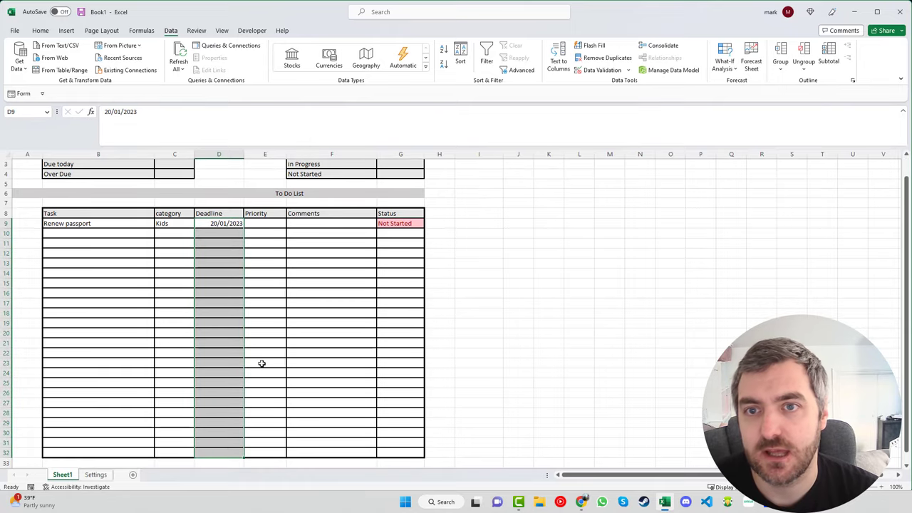
pyautogui.click(41, 31)
pyautogui.click(466, 63)
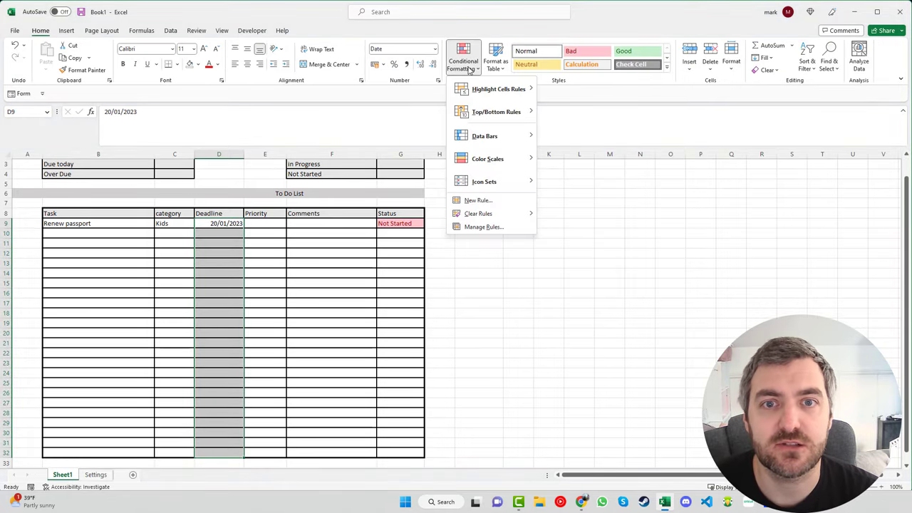
pyautogui.moveTo(497, 89)
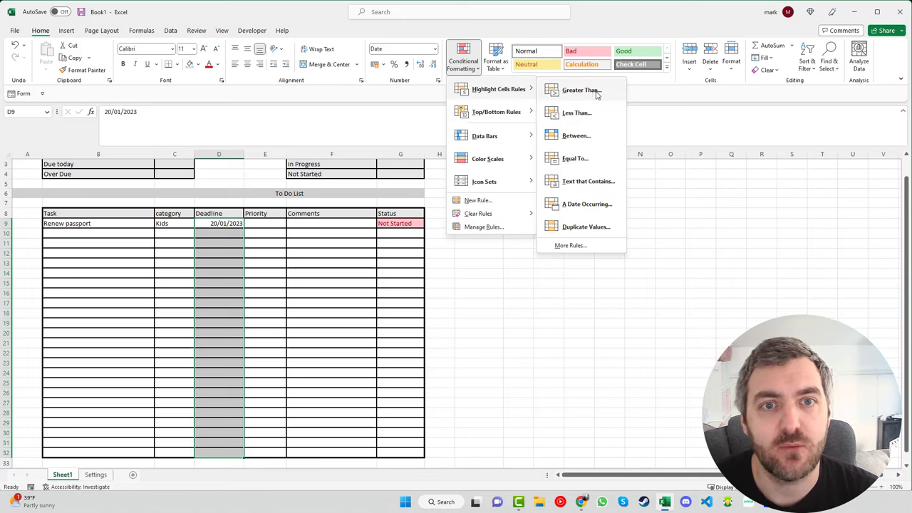
pyautogui.click(586, 160)
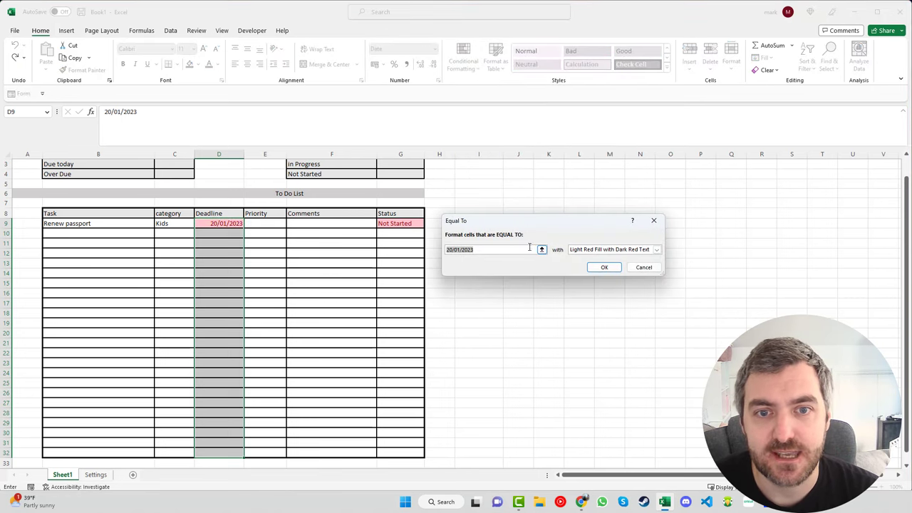
pyautogui.click(657, 250)
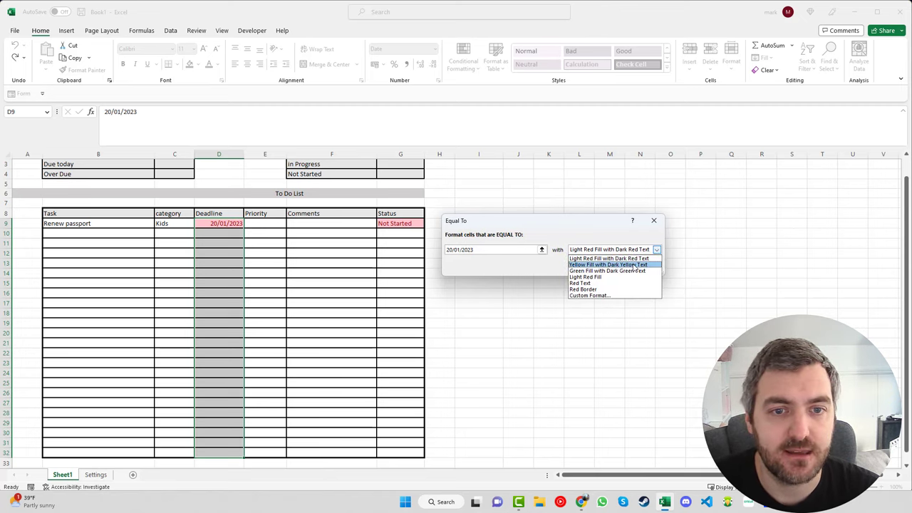
pyautogui.click(634, 265)
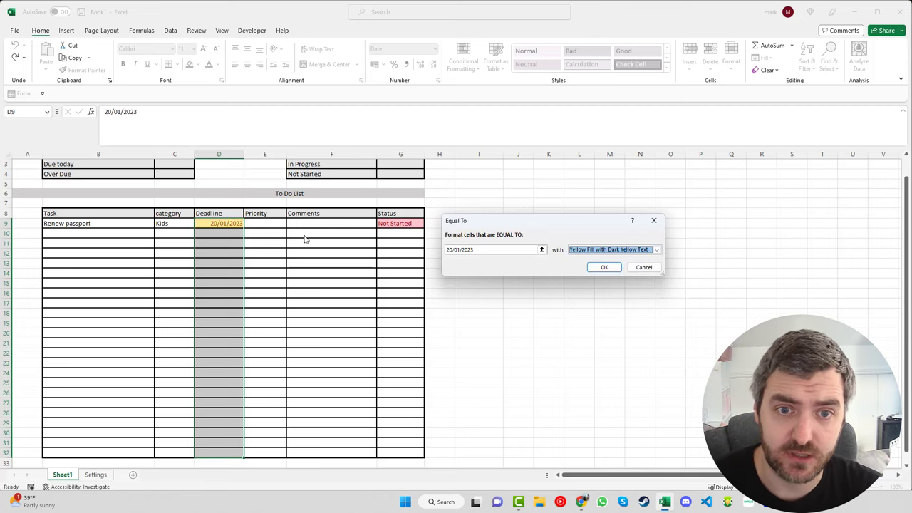
pyautogui.moveTo(492, 250); pyautogui.dragTo(405, 246)
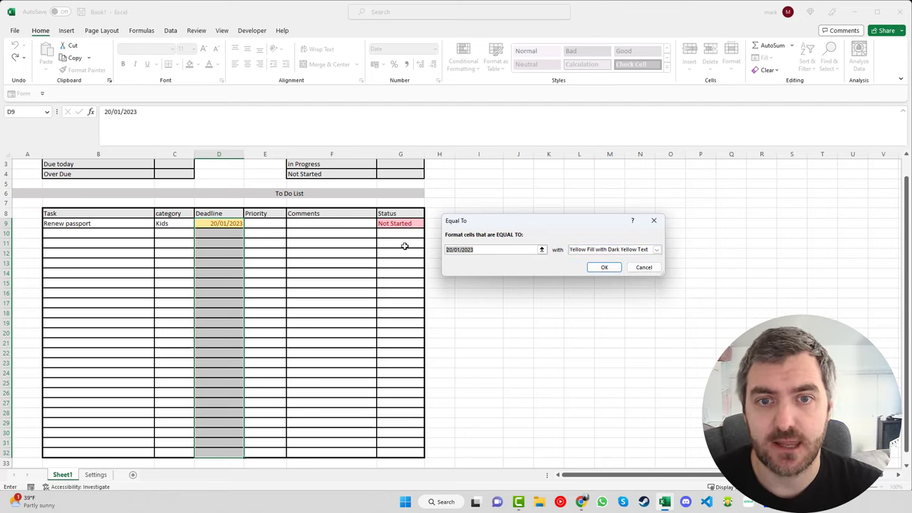
pyautogui.write('=Today')
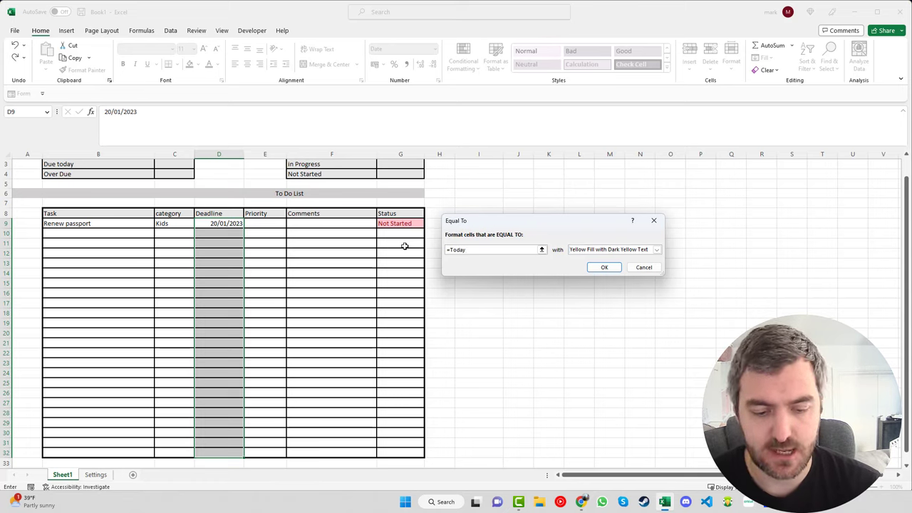
pyautogui.write('()')
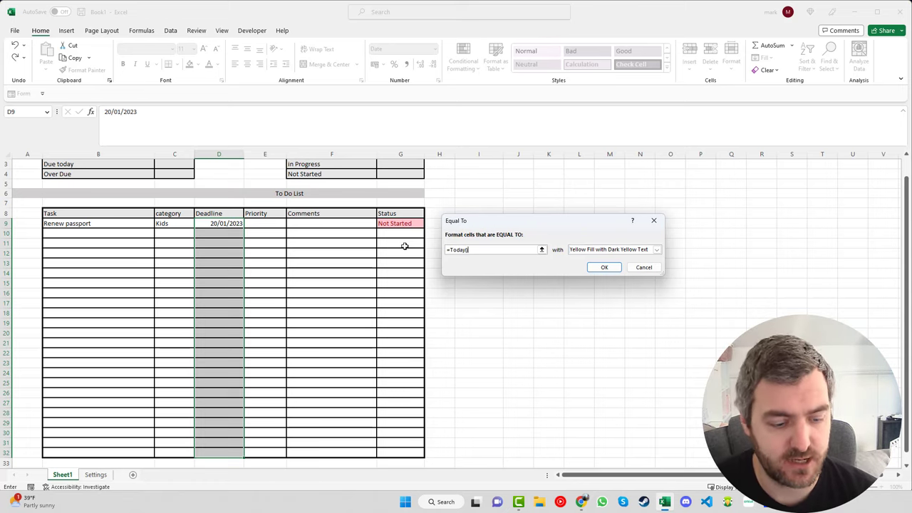
pyautogui.press('Return')
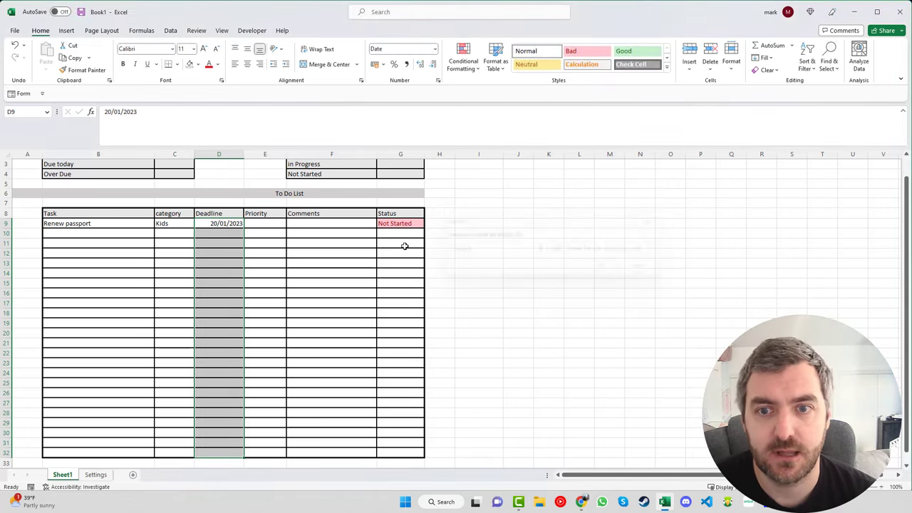
# Change the Renew passport deadline in D9 to 18/01/2023
pyautogui.doubleClick(214, 223)
pyautogui.press('BackSpace')
pyautogui.press('BackSpace')
pyautogui.write('18')
pyautogui.press('Return')
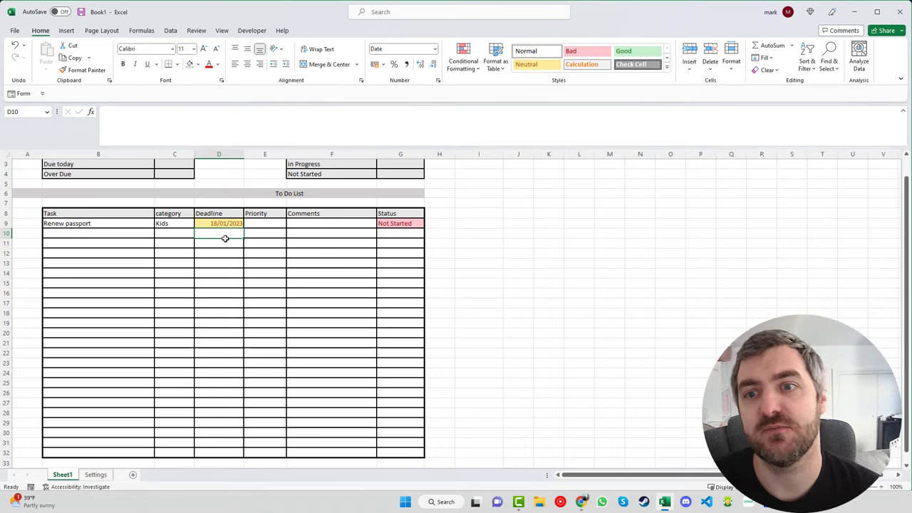
# Highlight deadline cells D9:D32 that are less than =Today() with Green Fill with Dark Green Text
pyautogui.moveTo(211, 224); pyautogui.dragTo(205, 452)
pyautogui.click(458, 64)
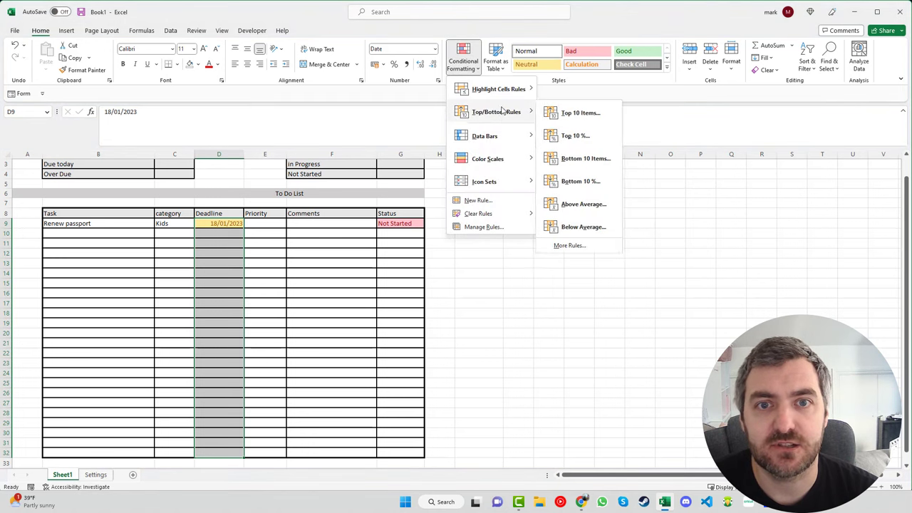
pyautogui.moveTo(535, 94)
pyautogui.click(578, 114)
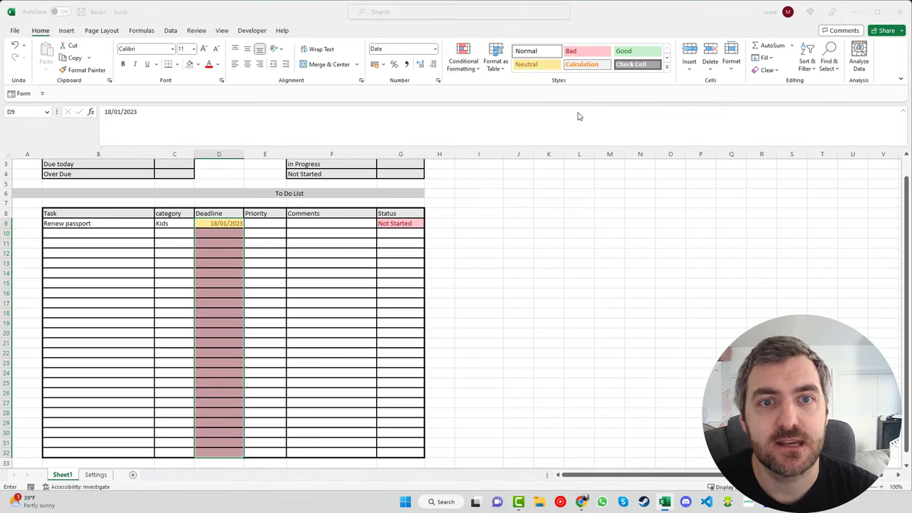
pyautogui.write('=Today')
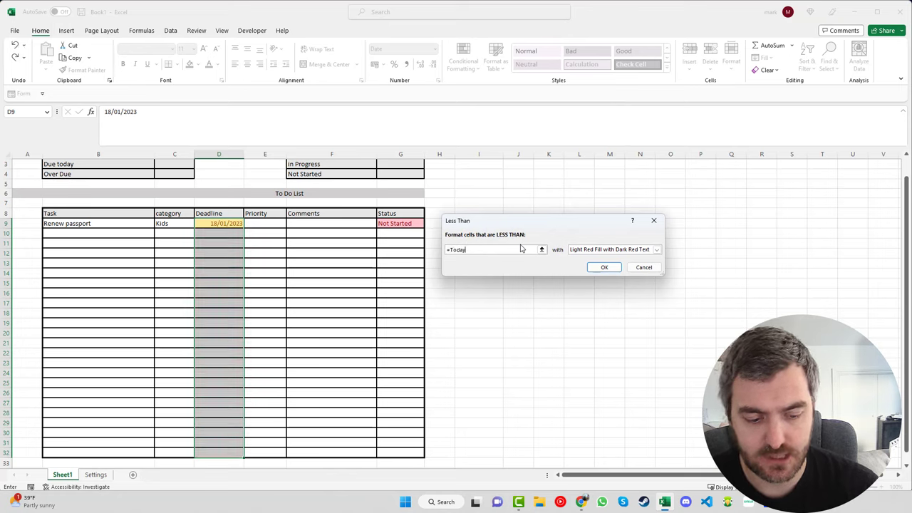
pyautogui.write('()')
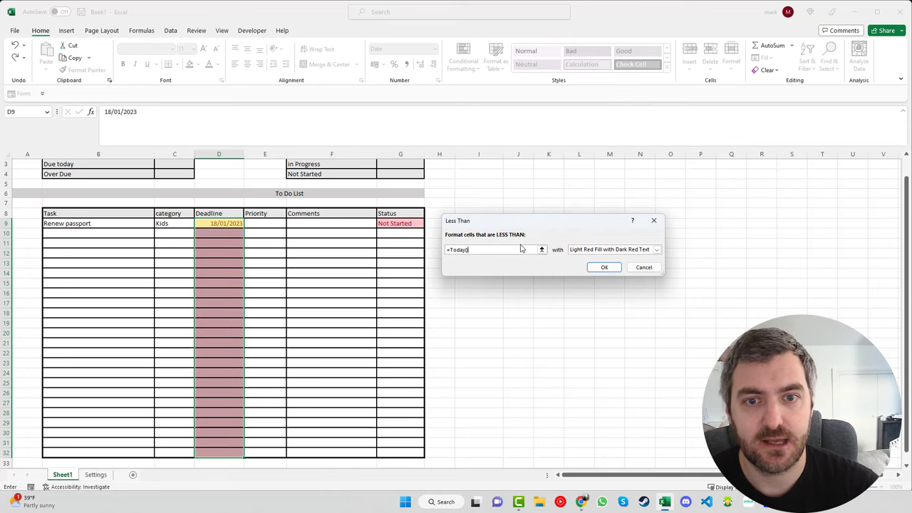
pyautogui.click(657, 250)
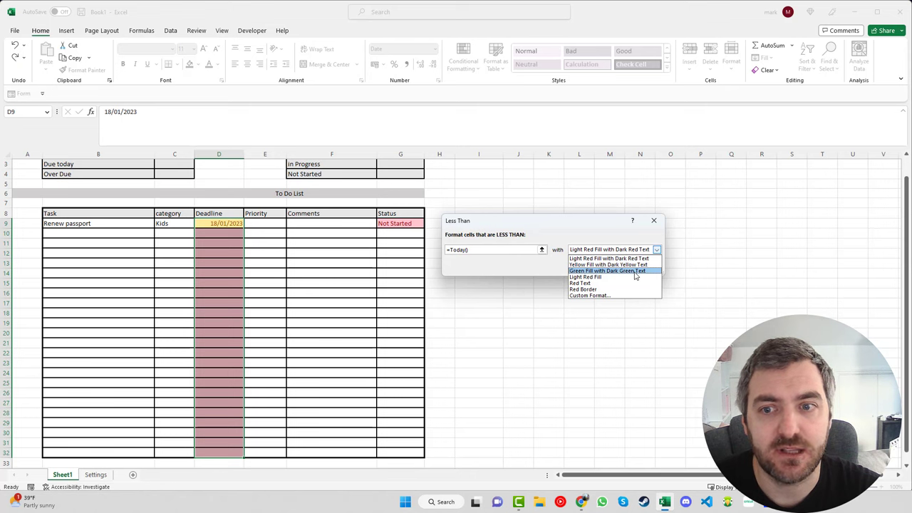
pyautogui.click(635, 276)
pyautogui.press('Return')
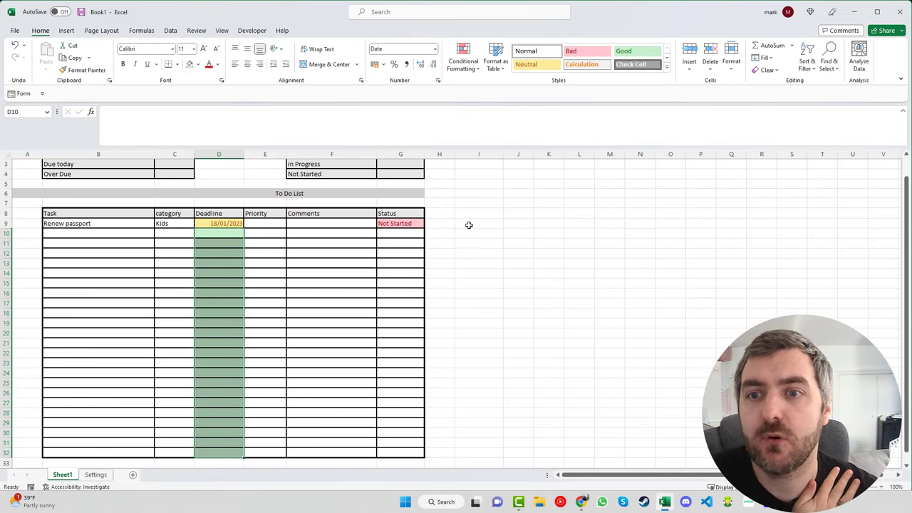
# Add a Greater Than =today() highlight rule to the deadline cells with Light Red Fill with Dark Red Text
pyautogui.click(465, 68)
pyautogui.moveTo(492, 89)
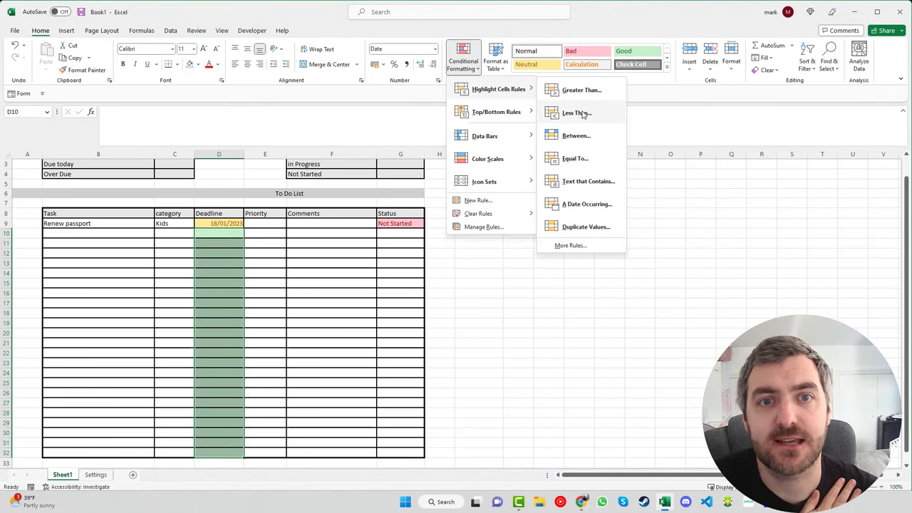
pyautogui.click(587, 97)
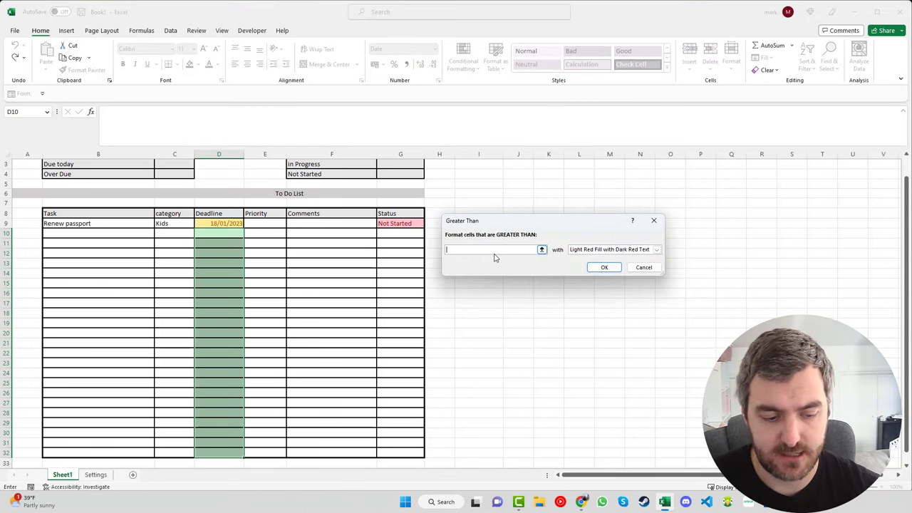
pyautogui.write('=today(')
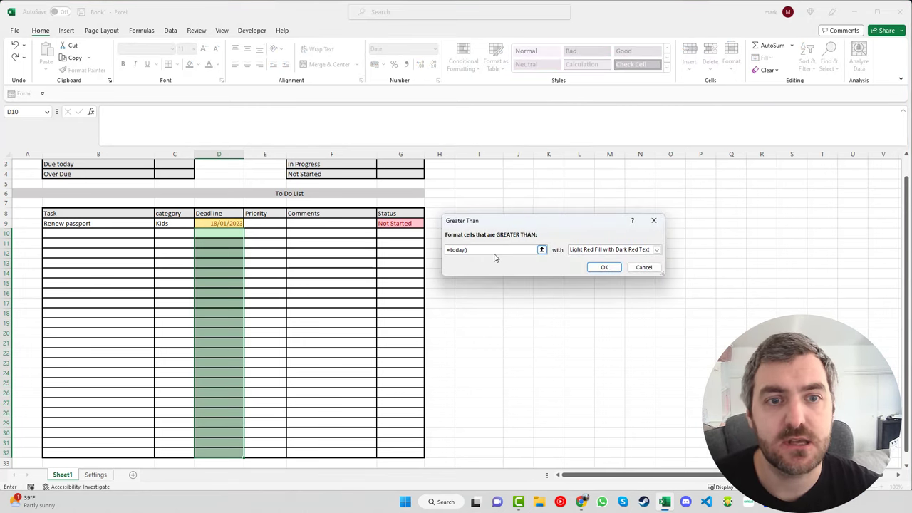
pyautogui.click(656, 249)
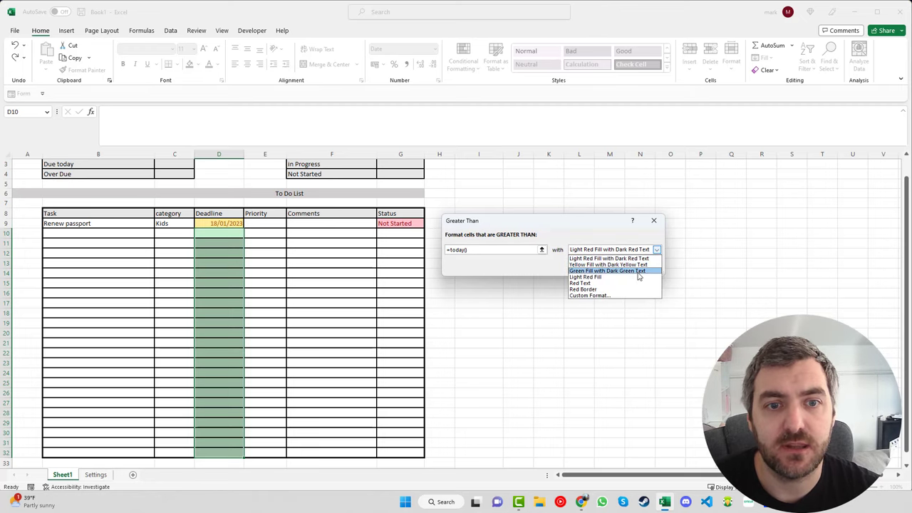
pyautogui.click(641, 258)
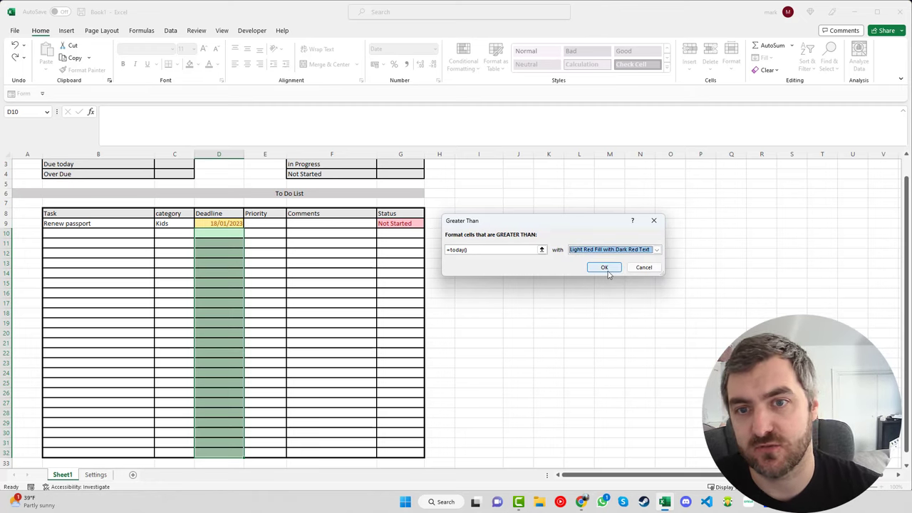
pyautogui.click(607, 271)
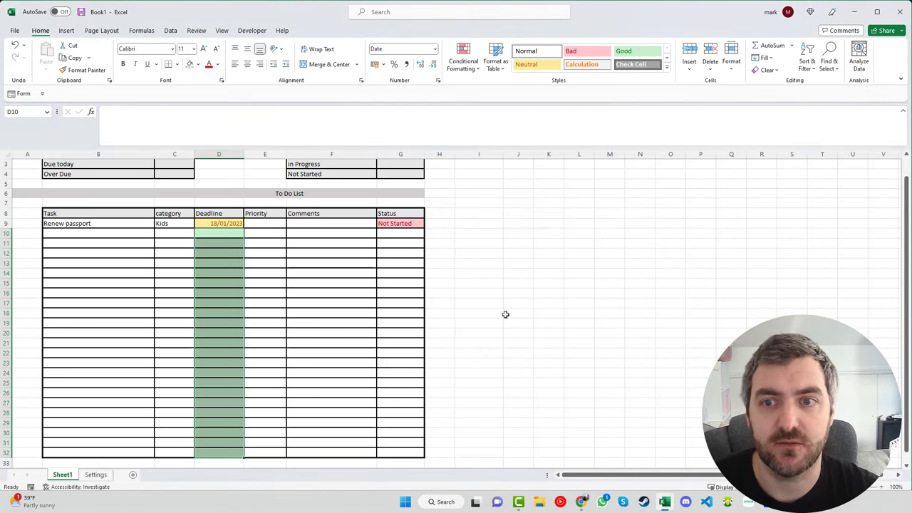
pyautogui.click(484, 312)
pyautogui.press('Right')
pyautogui.press('Right')
pyautogui.press('Right')
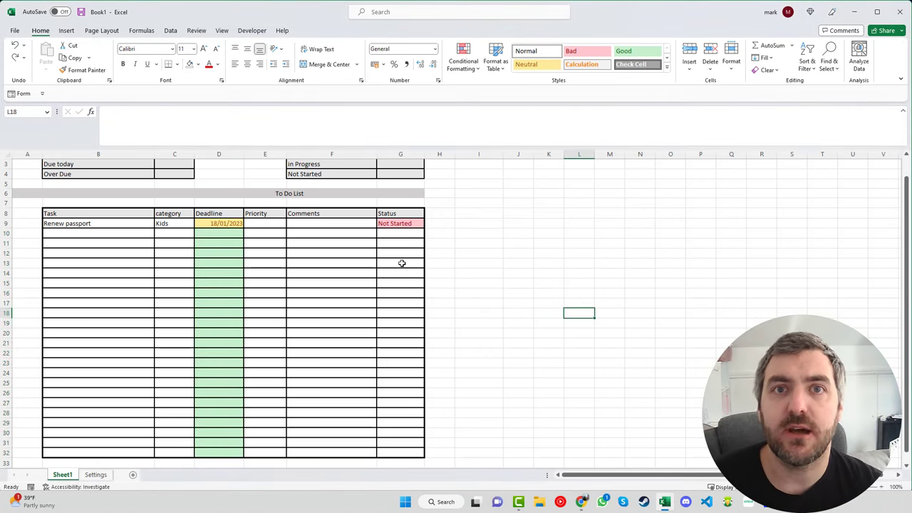
# Add a conditional formatting rule to deadline cells D9:D32 that gives blank cells a white fill
pyautogui.moveTo(218, 225); pyautogui.dragTo(211, 448)
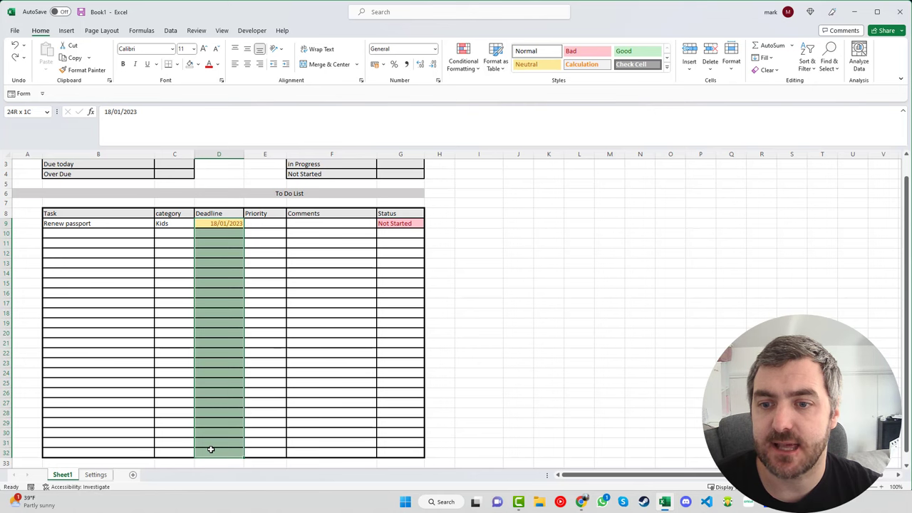
pyautogui.click(460, 69)
pyautogui.moveTo(477, 93)
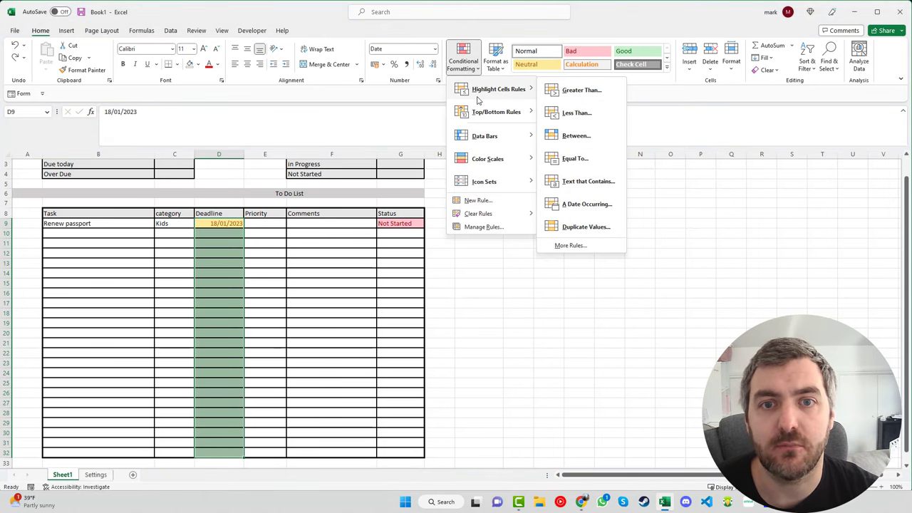
pyautogui.click(492, 201)
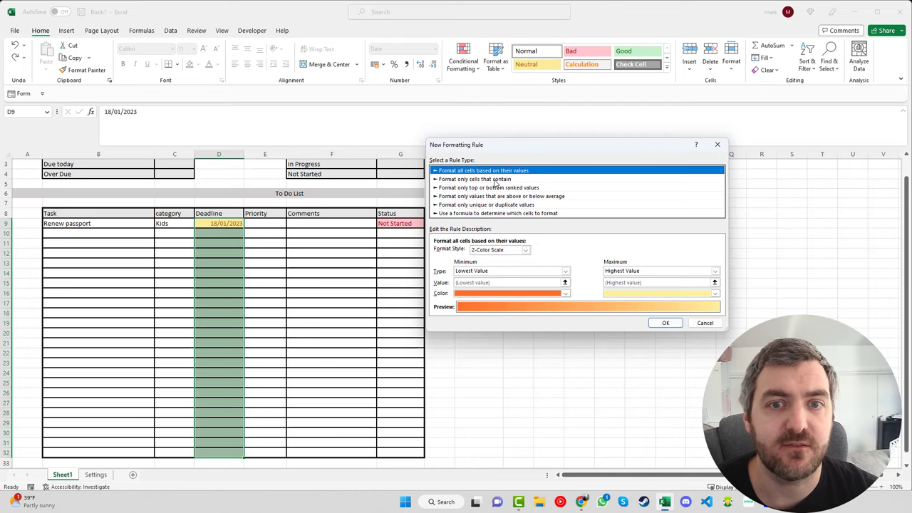
pyautogui.click(496, 180)
pyautogui.click(482, 251)
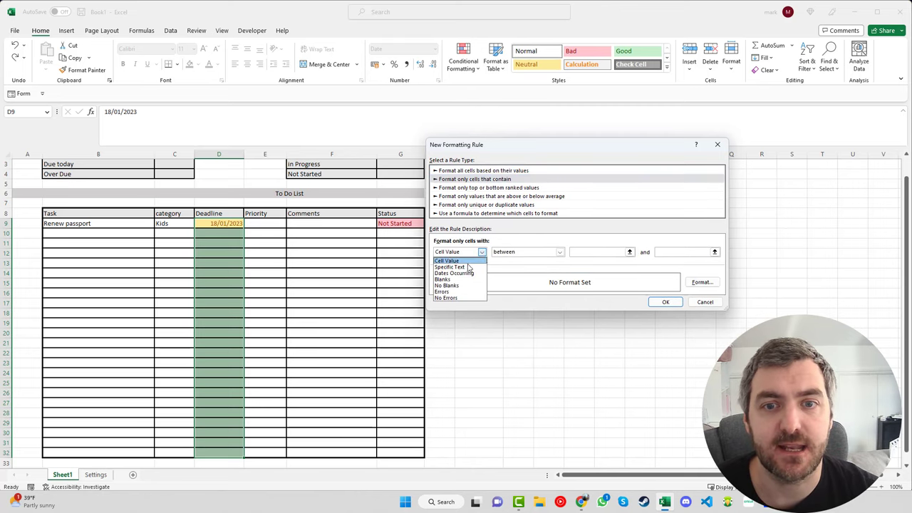
pyautogui.click(460, 281)
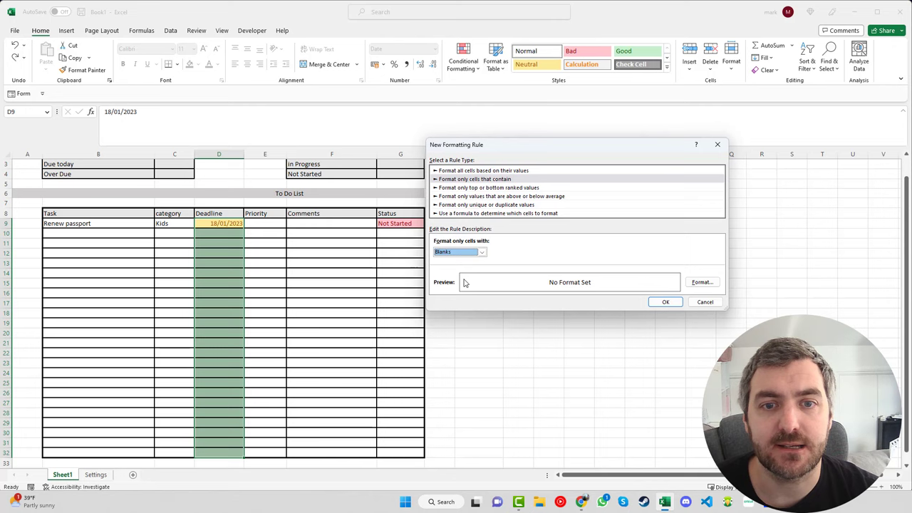
pyautogui.click(704, 285)
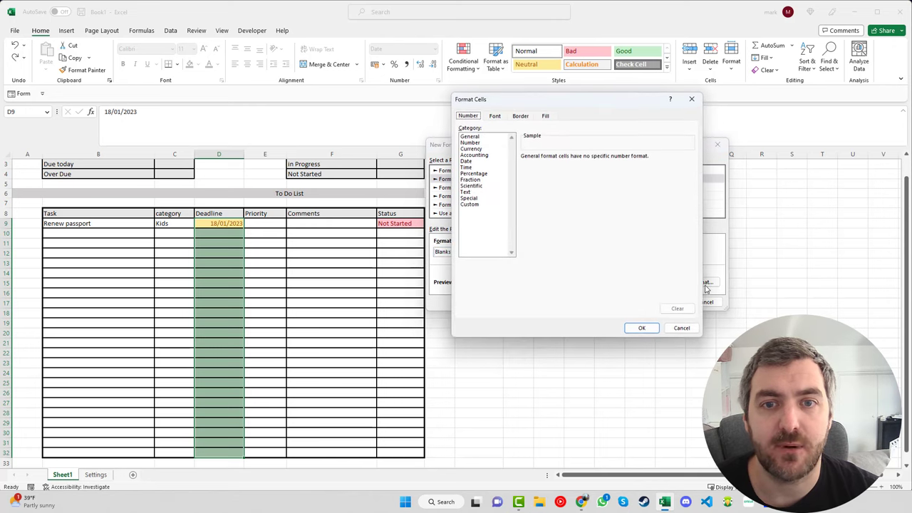
pyautogui.click(539, 119)
pyautogui.click(468, 150)
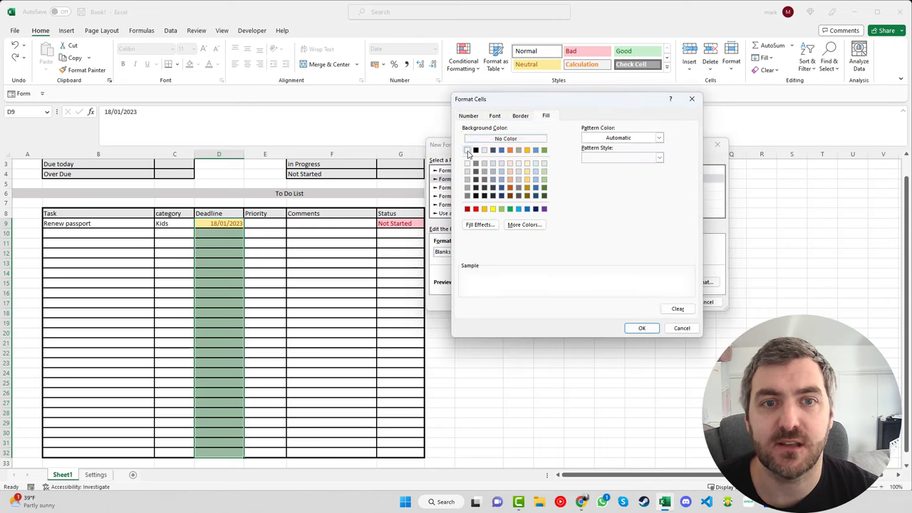
pyautogui.click(641, 329)
pyautogui.click(666, 304)
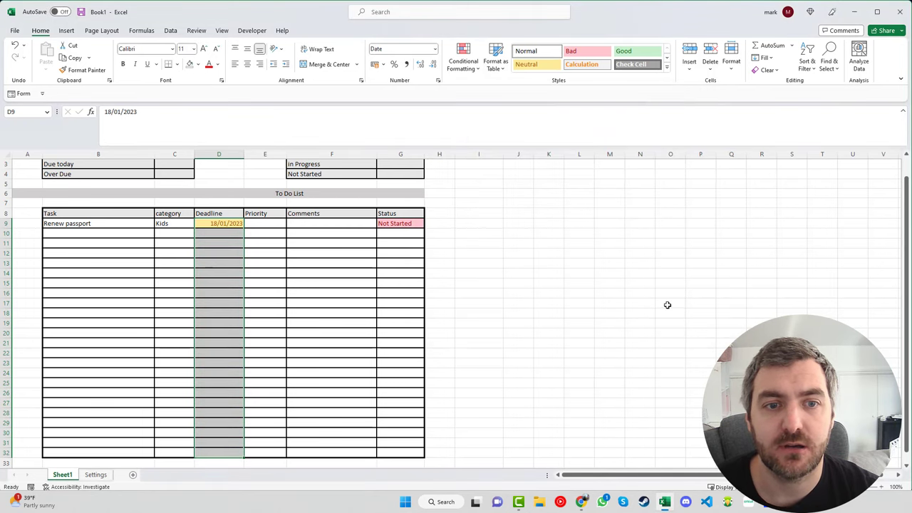
pyautogui.click(529, 297)
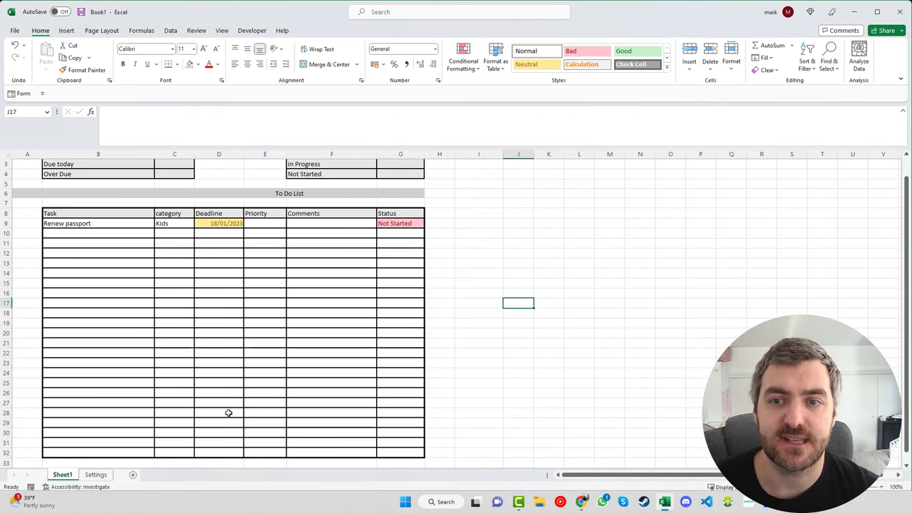
# Highlight priority cells E9:E32 that are equal to High with Light Red Fill with Dark Red Text
pyautogui.scroll(-1, 282, 285)
pyautogui.click(277, 253)
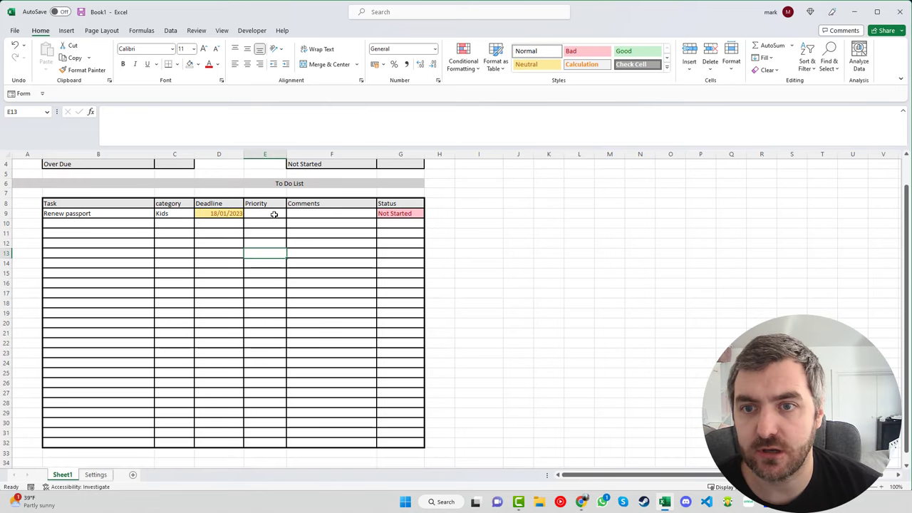
pyautogui.moveTo(274, 214); pyautogui.dragTo(279, 441)
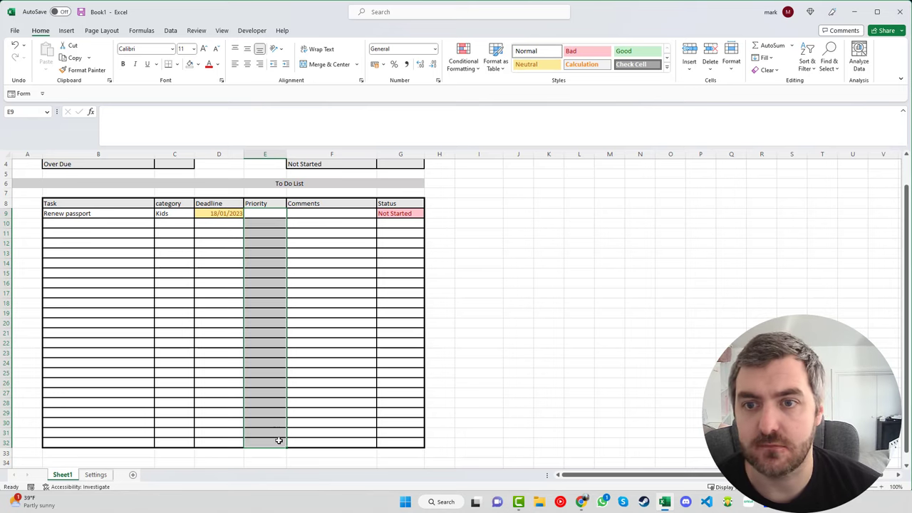
pyautogui.click(462, 69)
pyautogui.moveTo(485, 90)
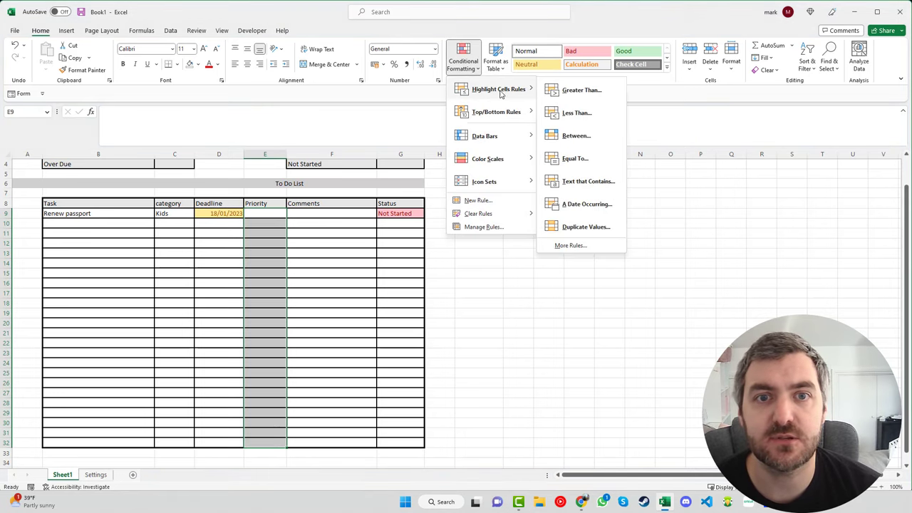
pyautogui.click(594, 160)
pyautogui.write('High')
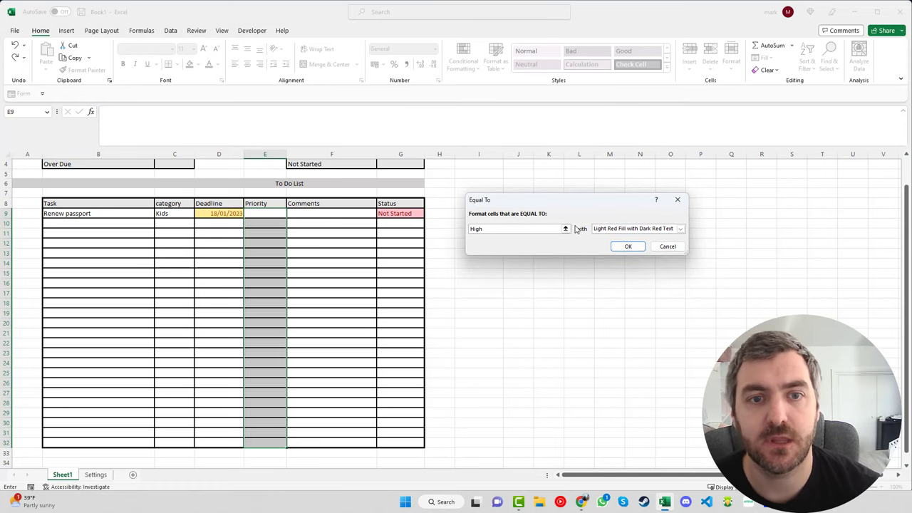
pyautogui.click(626, 247)
# Fill the High Priority label cell I2 with a light grey from the theme colours
pyautogui.scroll(1, 411, 265)
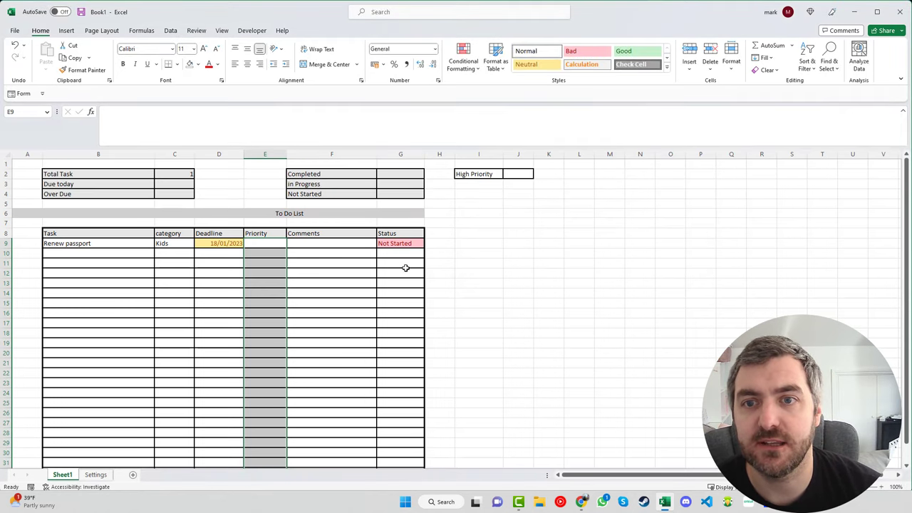
pyautogui.click(489, 174)
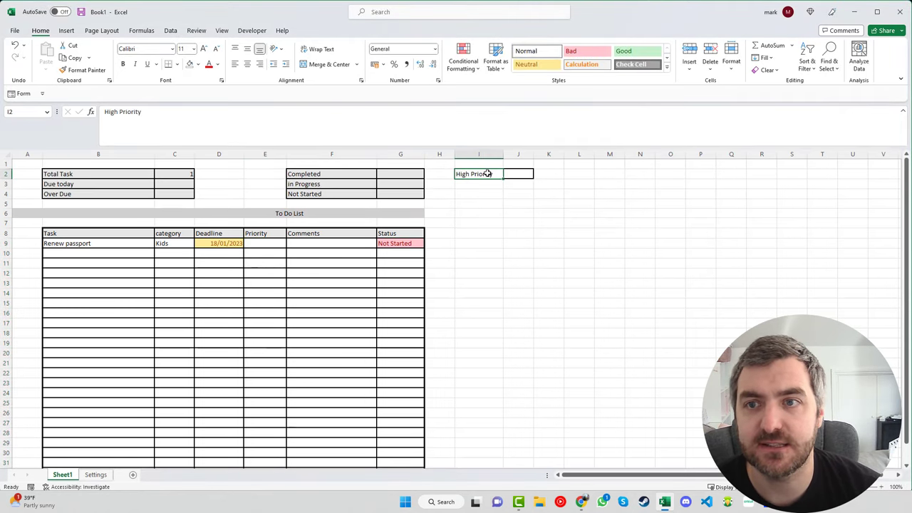
pyautogui.click(198, 64)
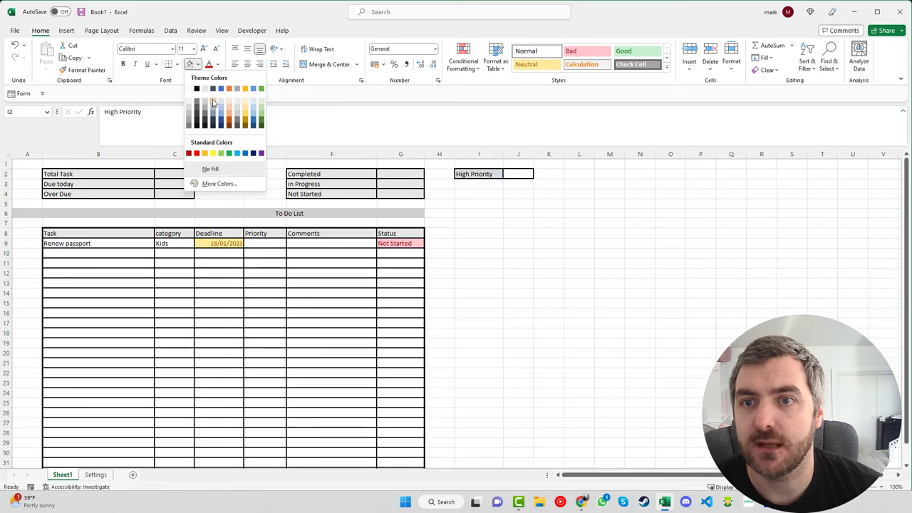
pyautogui.click(213, 102)
pyautogui.click(199, 64)
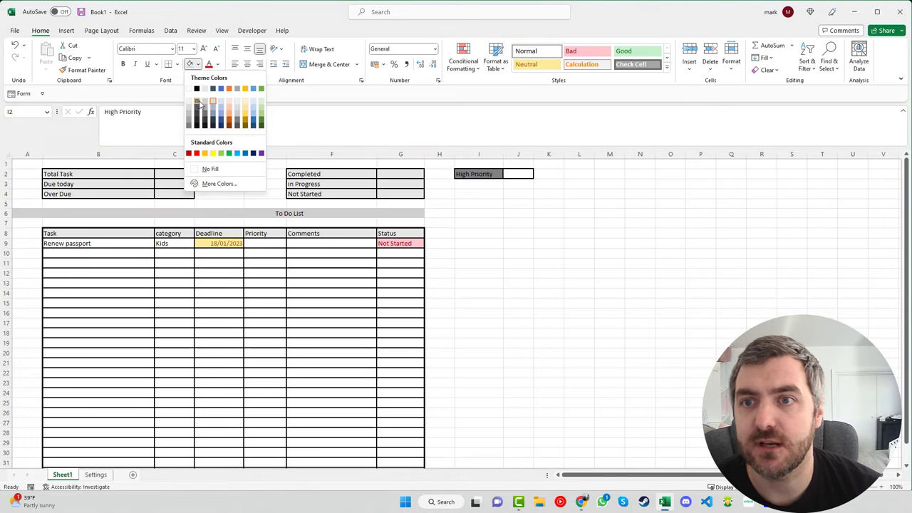
pyautogui.click(204, 104)
pyautogui.click(549, 241)
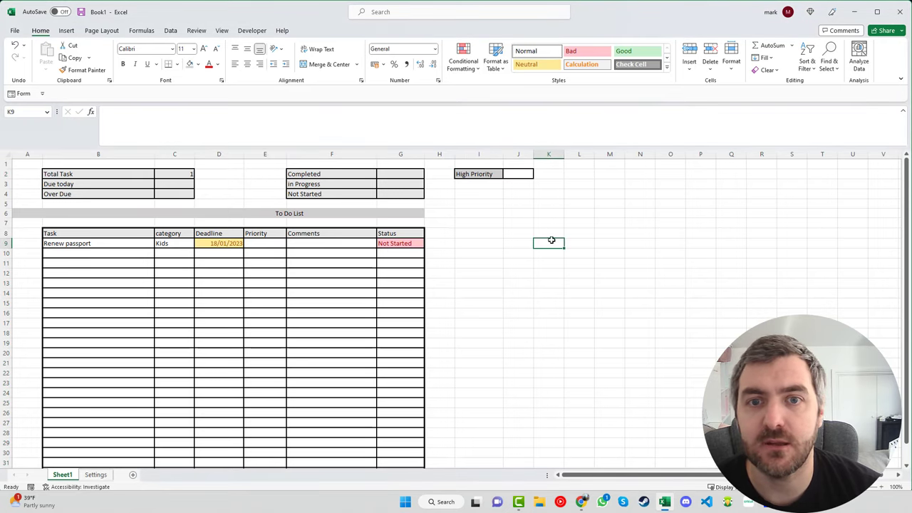
# Enter the formula =COUNTIF(E9:E32,"High") in J2 to count the high-priority tasks
pyautogui.click(519, 174)
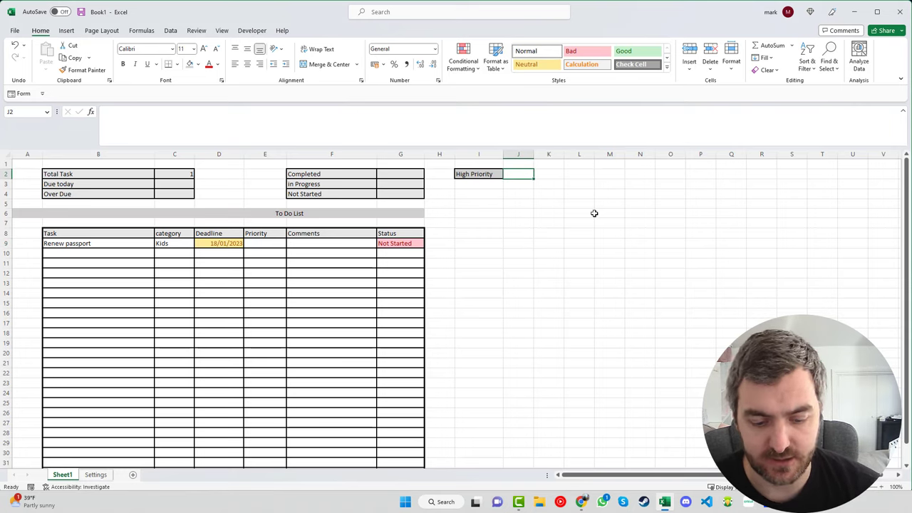
pyautogui.write('=if')
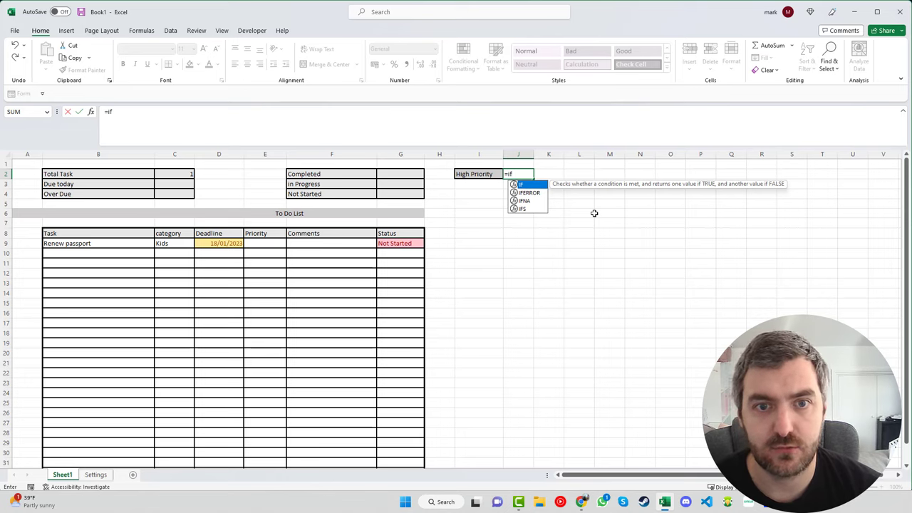
pyautogui.press('BackSpace')
pyautogui.press('BackSpace')
pyautogui.write('count')
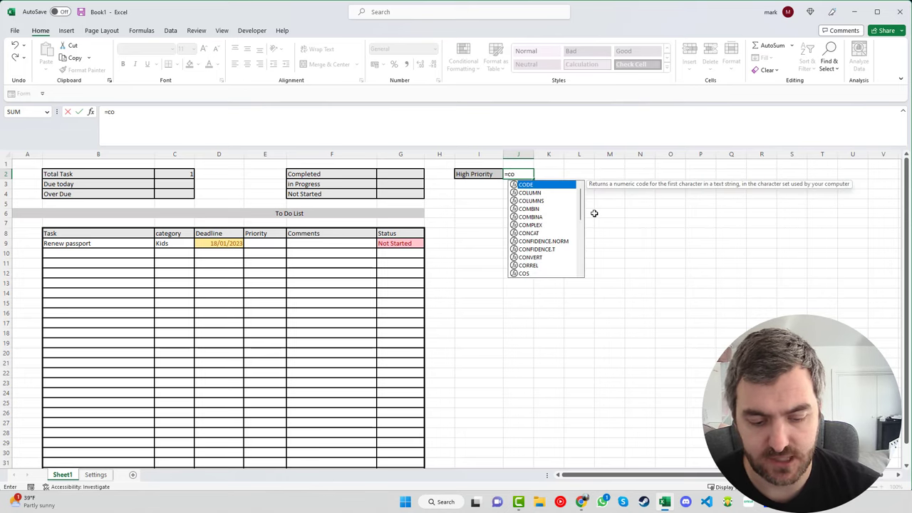
pyautogui.press('Down')
pyautogui.press('Down')
pyautogui.press('Down')
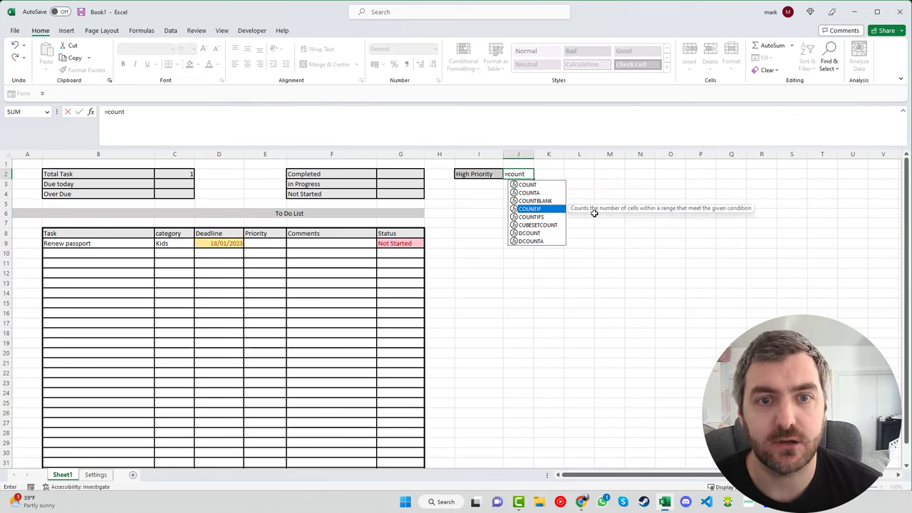
pyautogui.press('Tab')
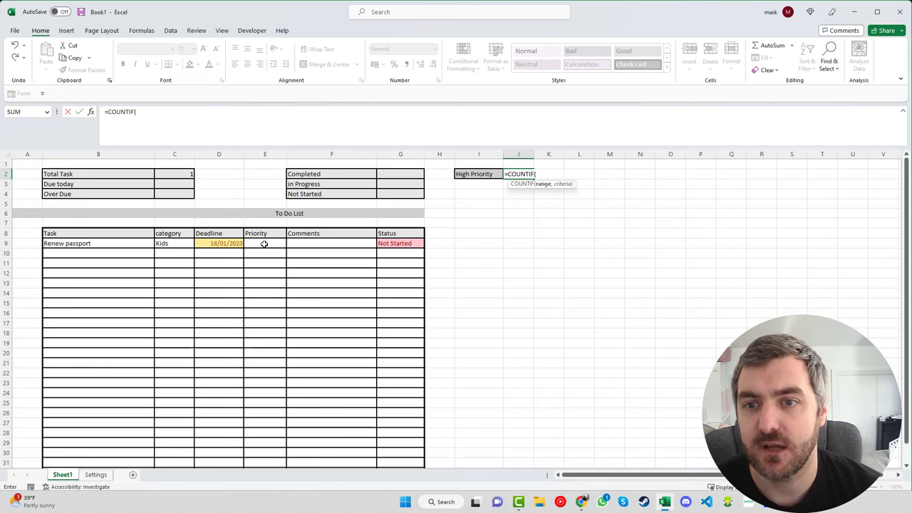
pyautogui.moveTo(263, 243); pyautogui.dragTo(267, 450)
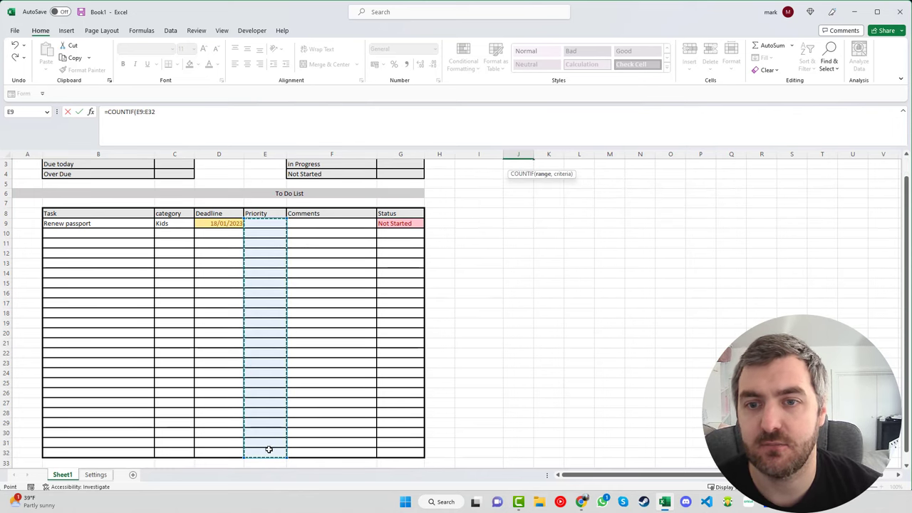
pyautogui.write(',"Hi')
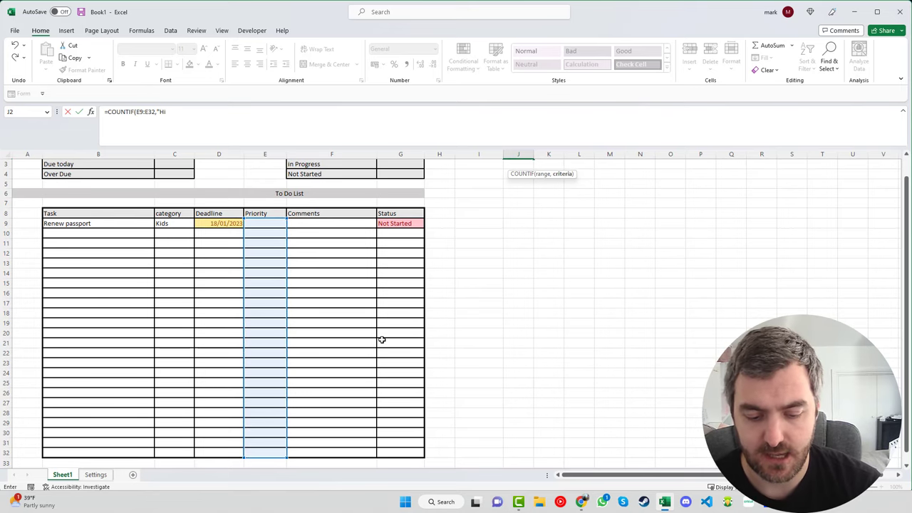
pyautogui.write('gh"')
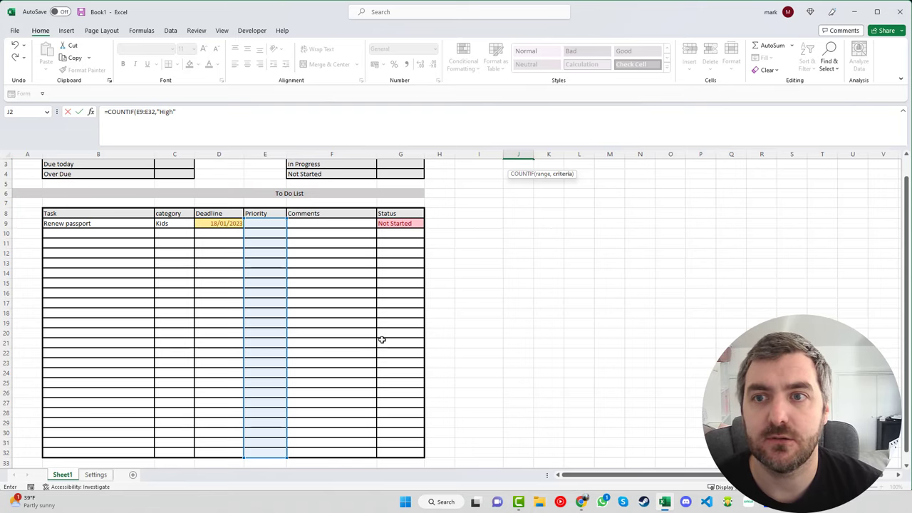
pyautogui.write(')')
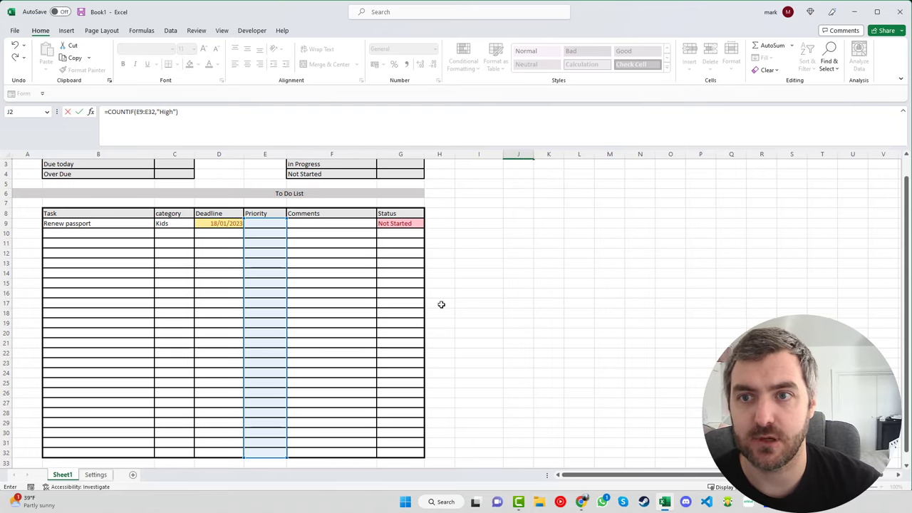
pyautogui.press('Return')
# Set the Renew passport task's priority in E9 to High
pyautogui.scroll(1, 542, 278)
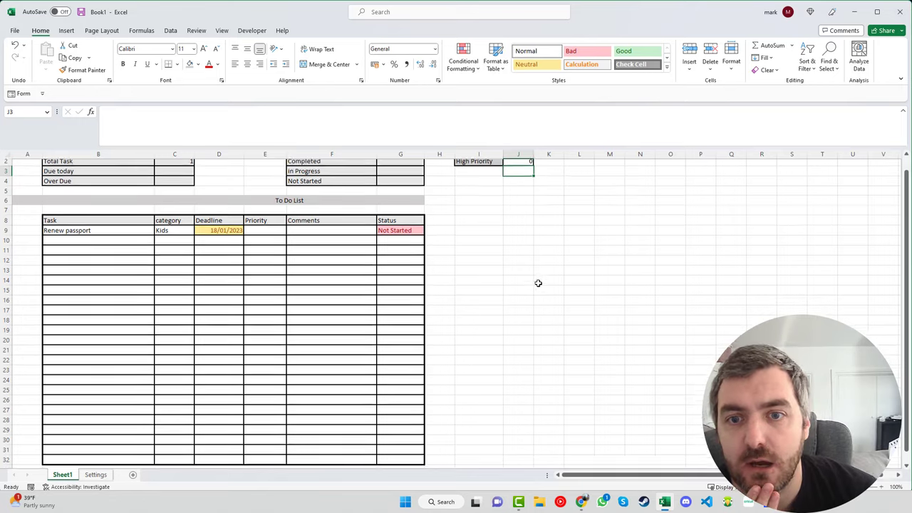
pyautogui.click(269, 244)
pyautogui.write('H')
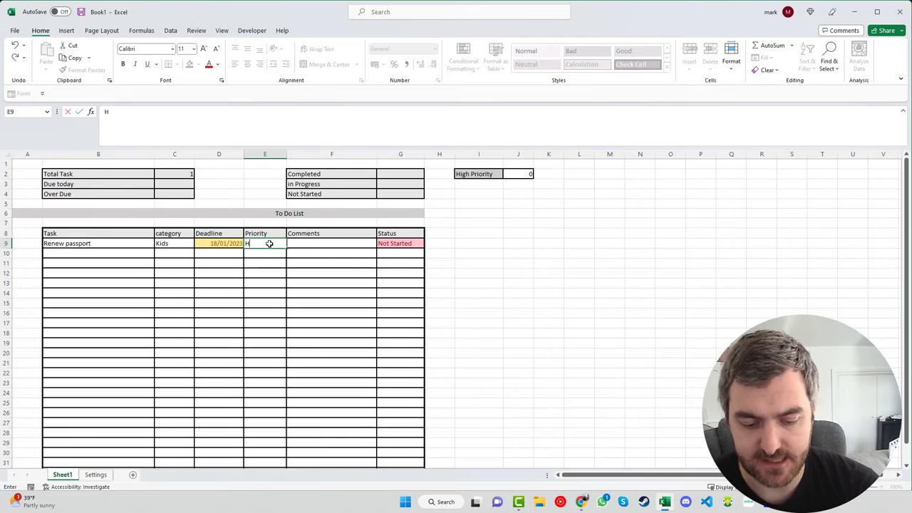
pyautogui.write('ihgh')
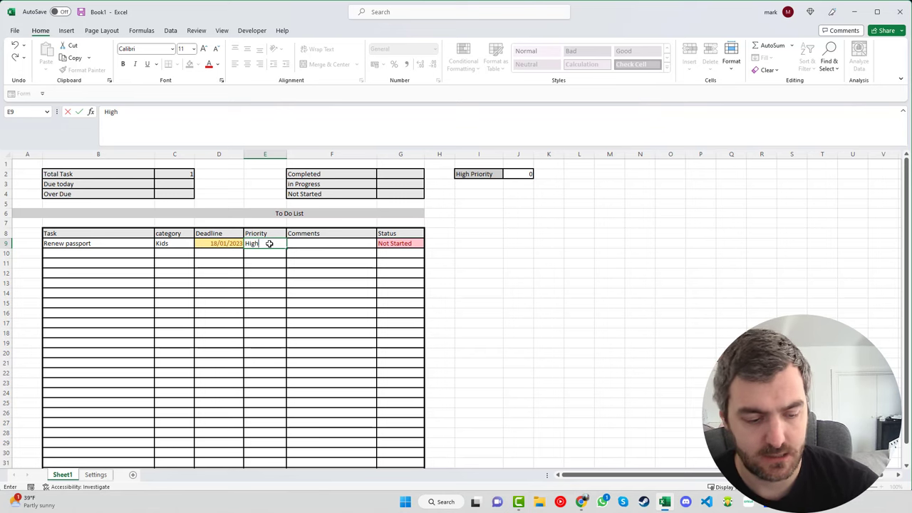
pyautogui.press('Return')
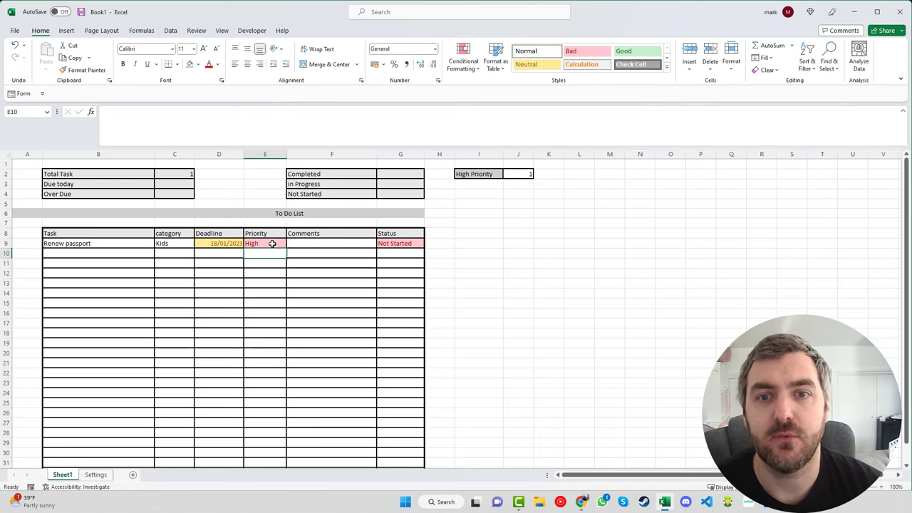
# Centre the High Priority count in J2 and fill the cell with standard red
pyautogui.click(527, 174)
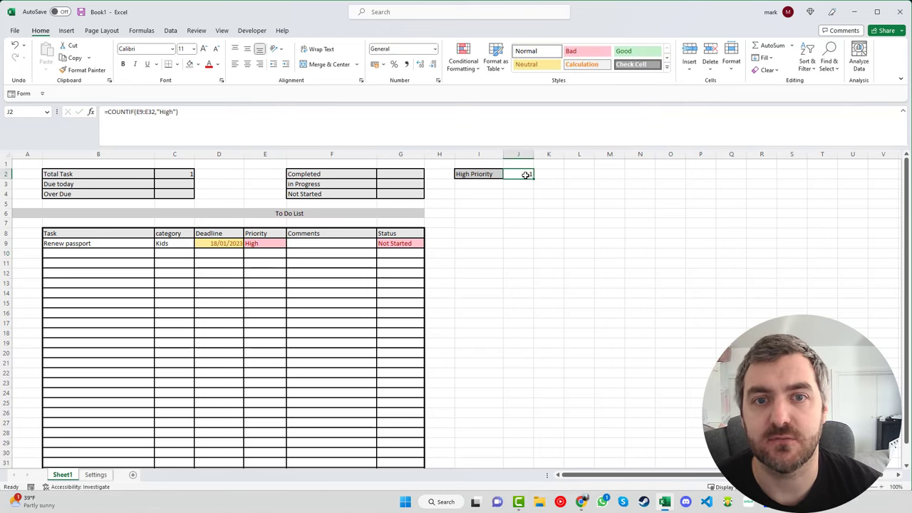
pyautogui.click(250, 65)
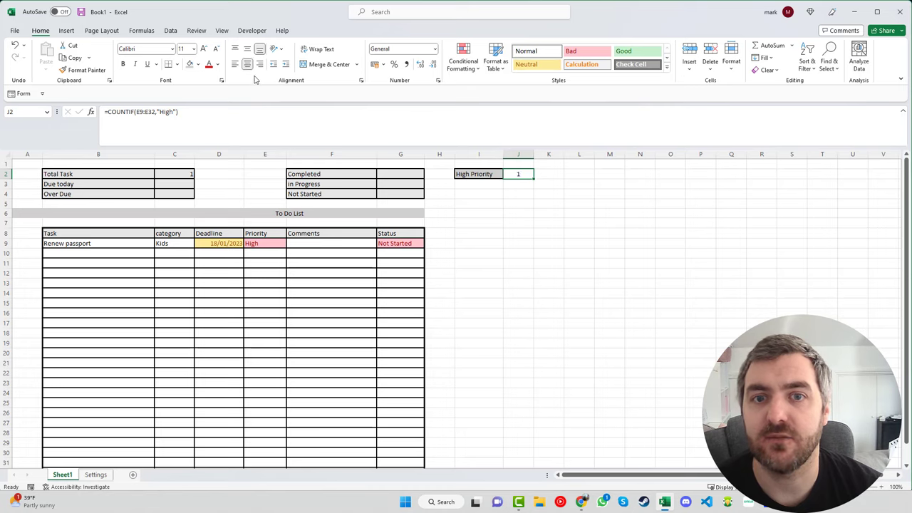
pyautogui.click(197, 64)
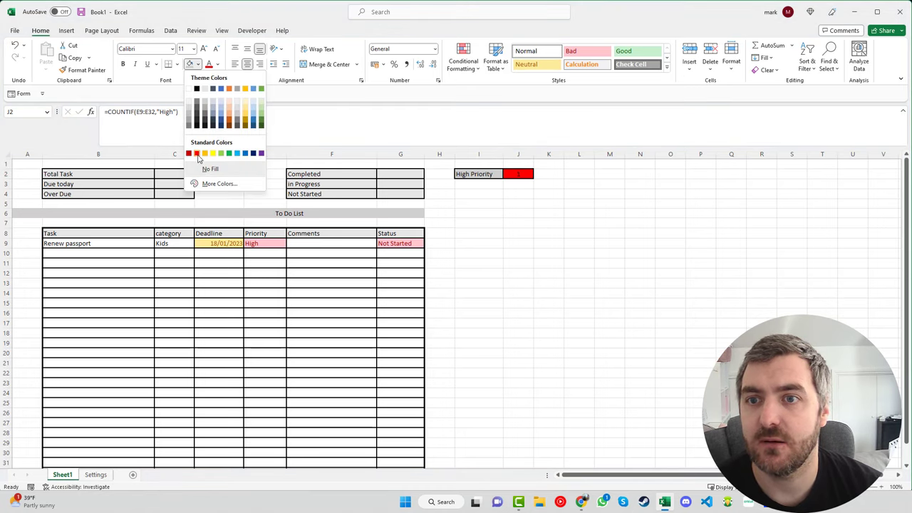
pyautogui.click(197, 154)
pyautogui.click(535, 255)
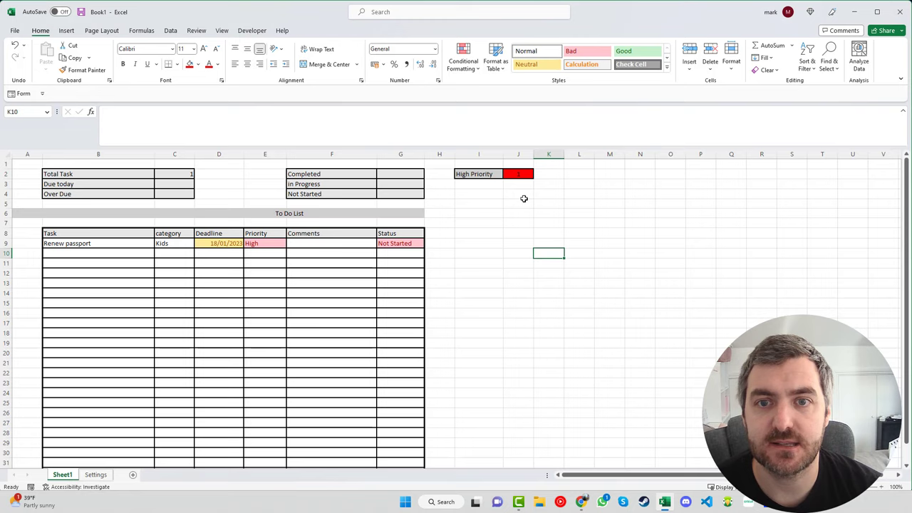
pyautogui.click(268, 245)
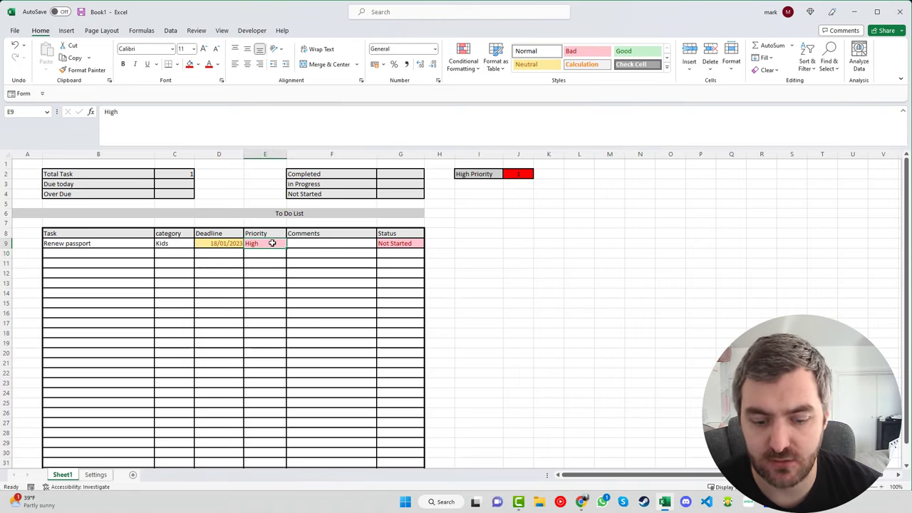
pyautogui.click(171, 31)
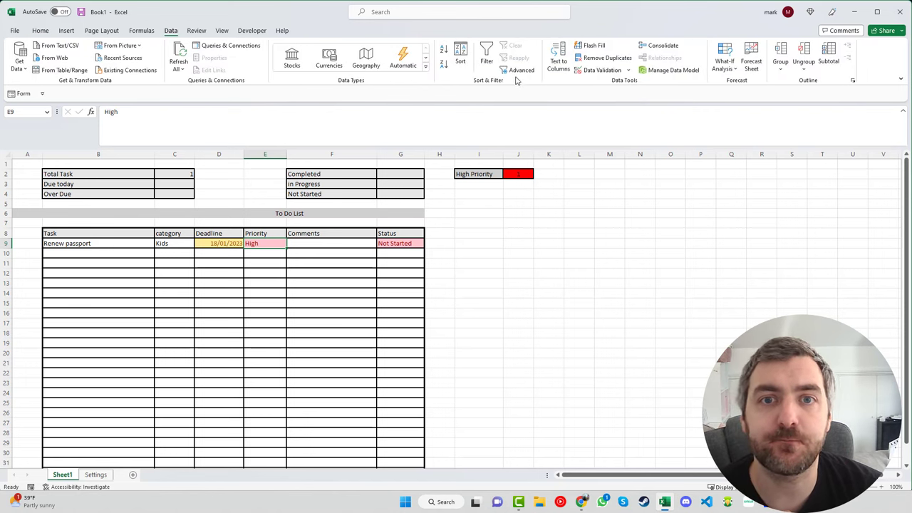
pyautogui.click(628, 69)
pyautogui.click(617, 89)
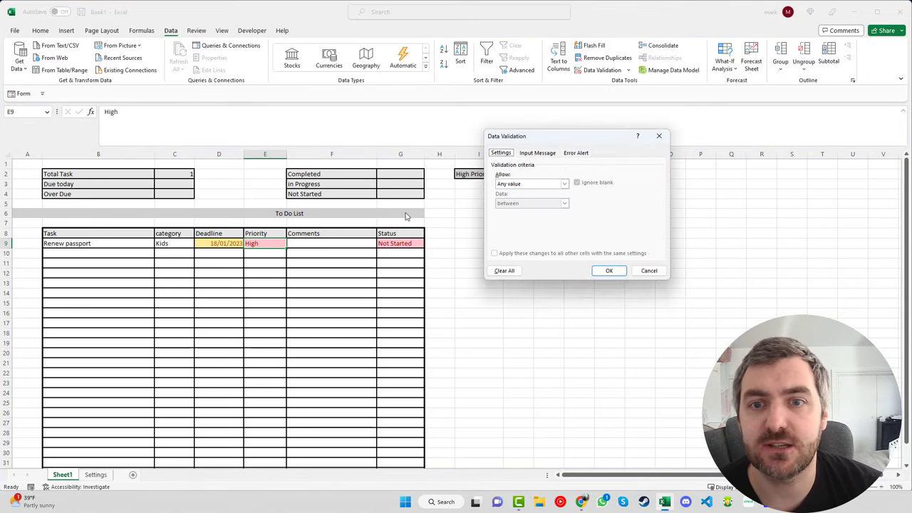
pyautogui.click(647, 271)
# Restrict the Priority cells E9:E32 to an in-cell dropdown list with High as the only source entry
pyautogui.click(275, 292)
pyautogui.moveTo(273, 250); pyautogui.dragTo(278, 452)
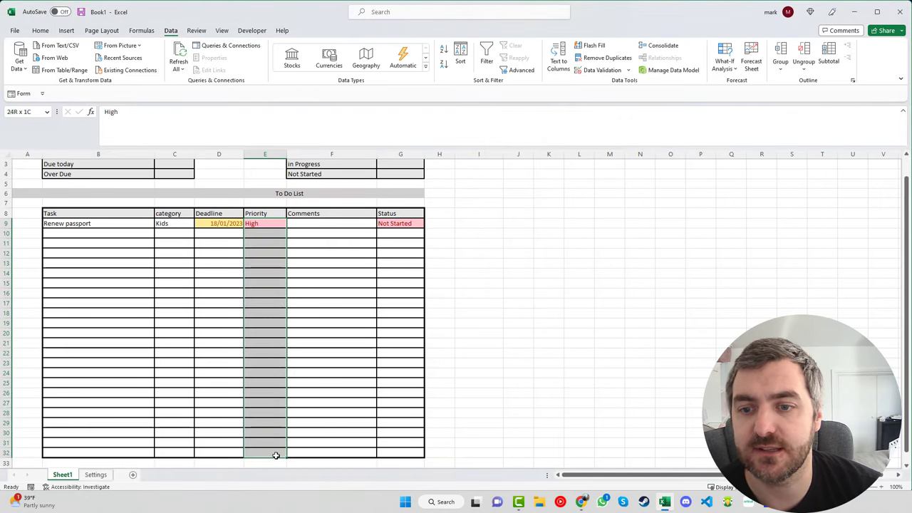
pyautogui.click(628, 70)
pyautogui.click(617, 86)
pyautogui.click(564, 184)
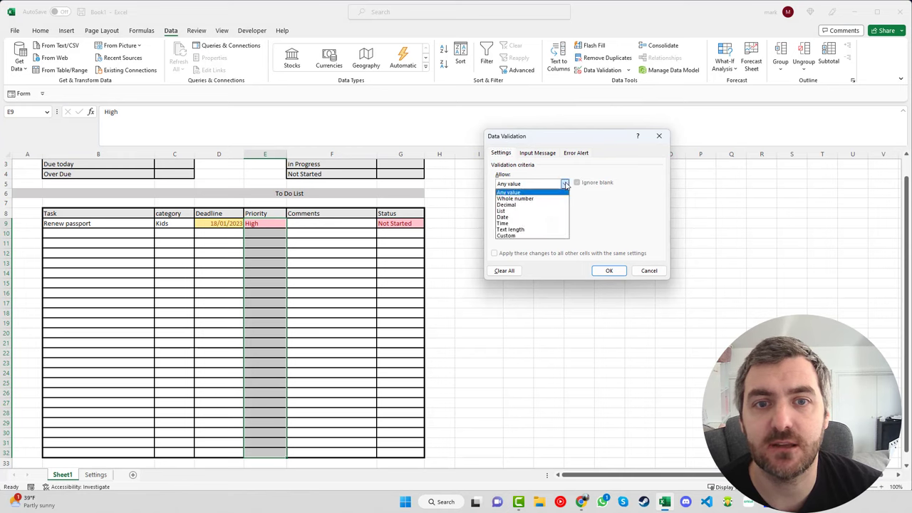
pyautogui.click(520, 211)
pyautogui.click(529, 221)
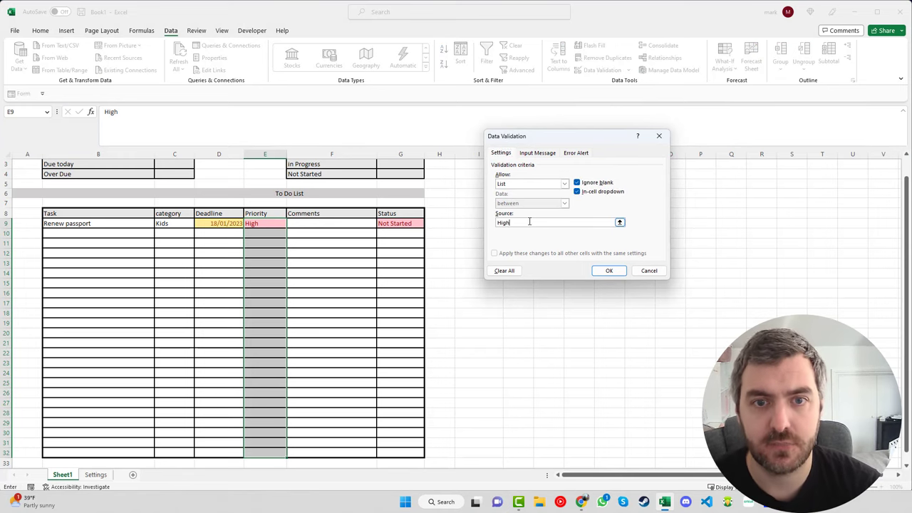
pyautogui.click(610, 271)
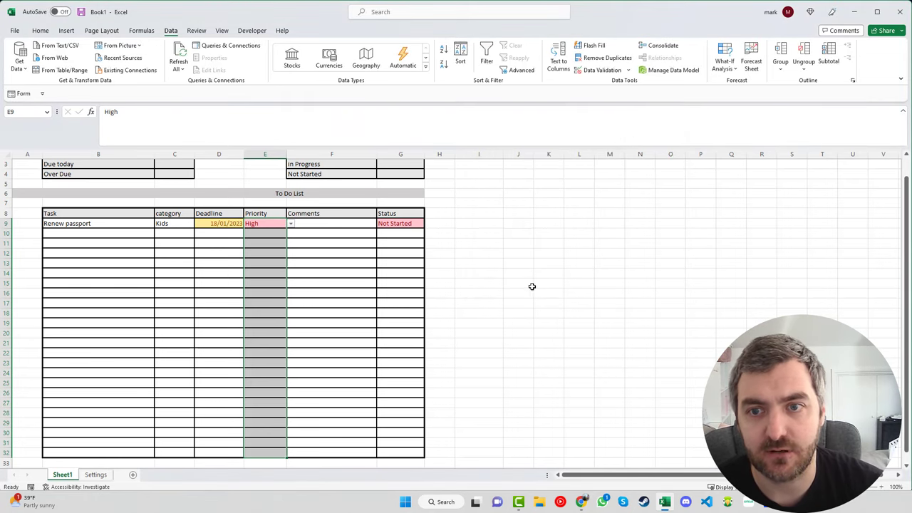
# Clear the Renew passport task's priority in E9 and pick High again from its dropdown list
pyautogui.scroll(1, 328, 267)
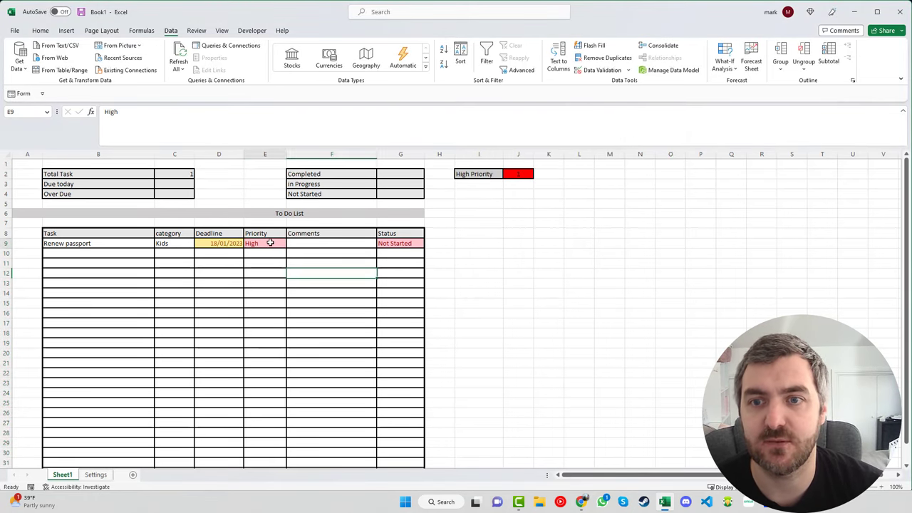
pyautogui.click(290, 243)
pyautogui.click(277, 263)
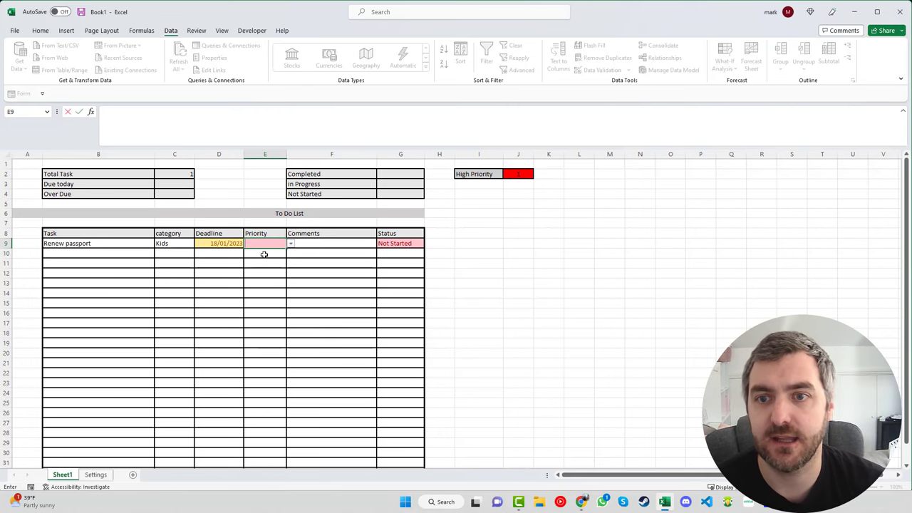
pyautogui.press('Delete')
pyautogui.click(291, 244)
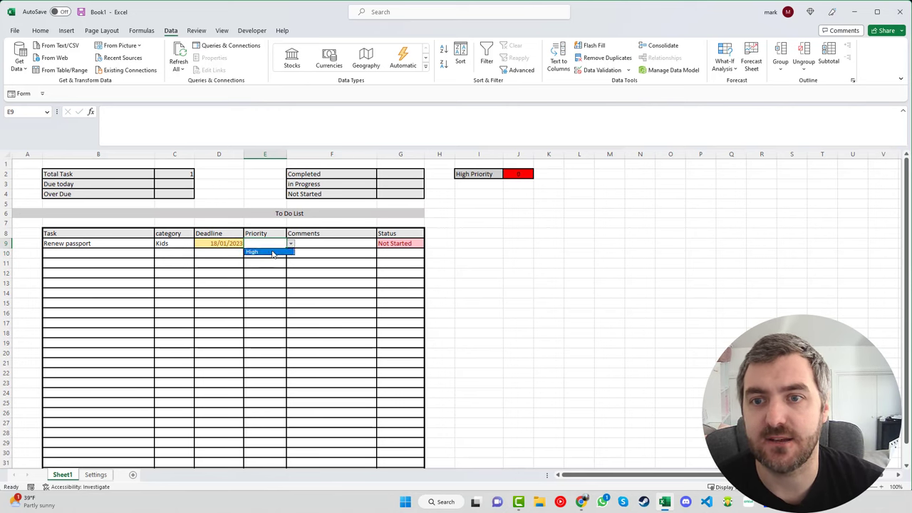
pyautogui.click(273, 252)
pyautogui.click(311, 283)
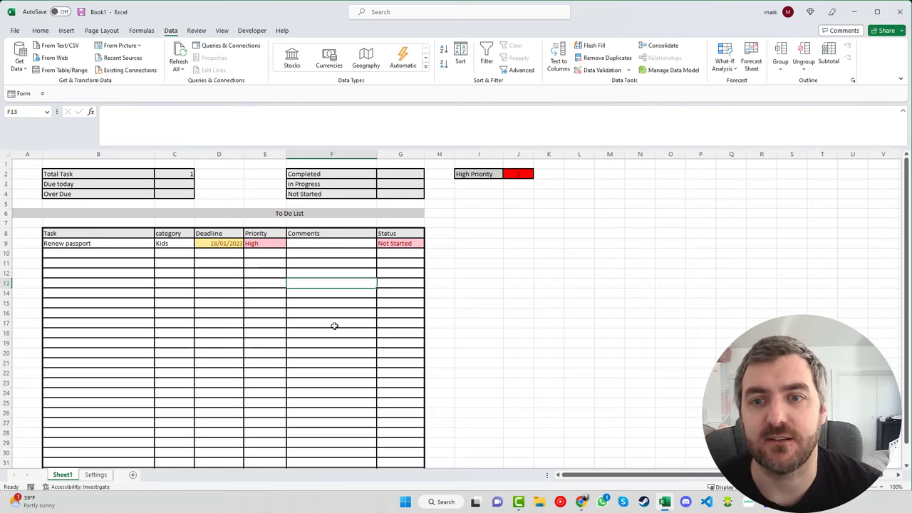
# Set the priority cells E19 and E15 to High from their dropdown lists to test the High Priority count
pyautogui.click(261, 343)
pyautogui.click(290, 344)
pyautogui.click(282, 355)
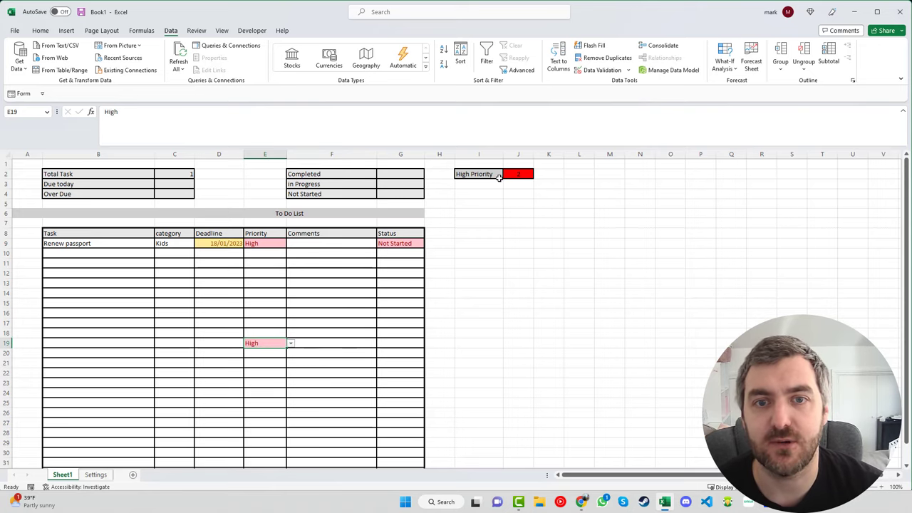
pyautogui.click(277, 303)
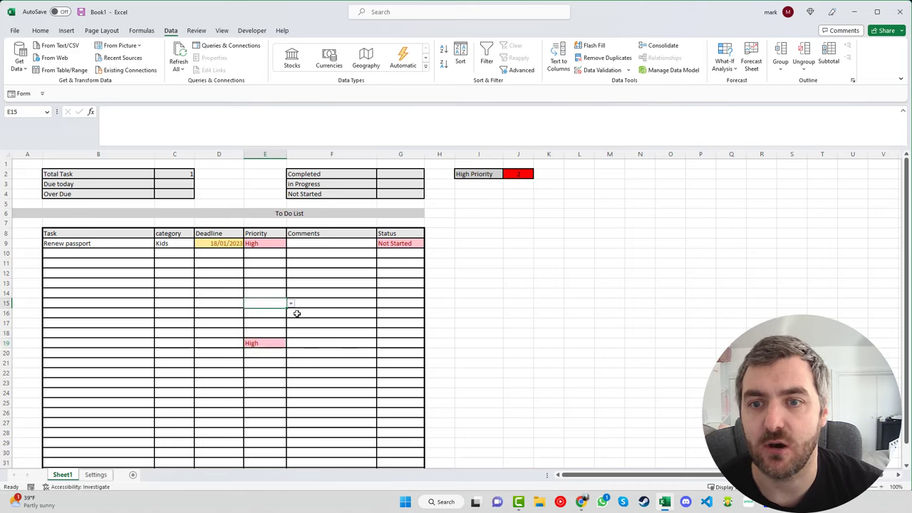
pyautogui.click(291, 304)
pyautogui.click(282, 315)
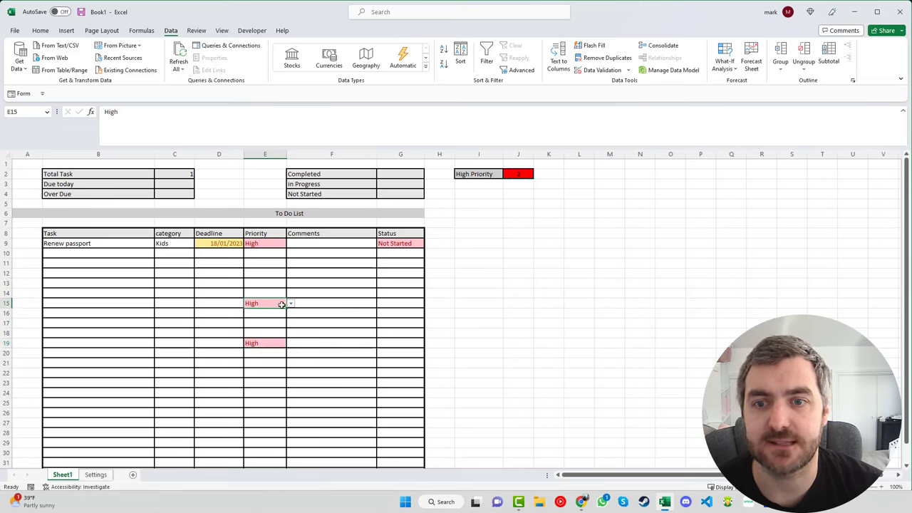
# Undo the two test priority entries in E15 and E19
pyautogui.hotkey('ctrl', 'z')
pyautogui.hotkey('ctrl', 'z')
pyautogui.click(327, 317)
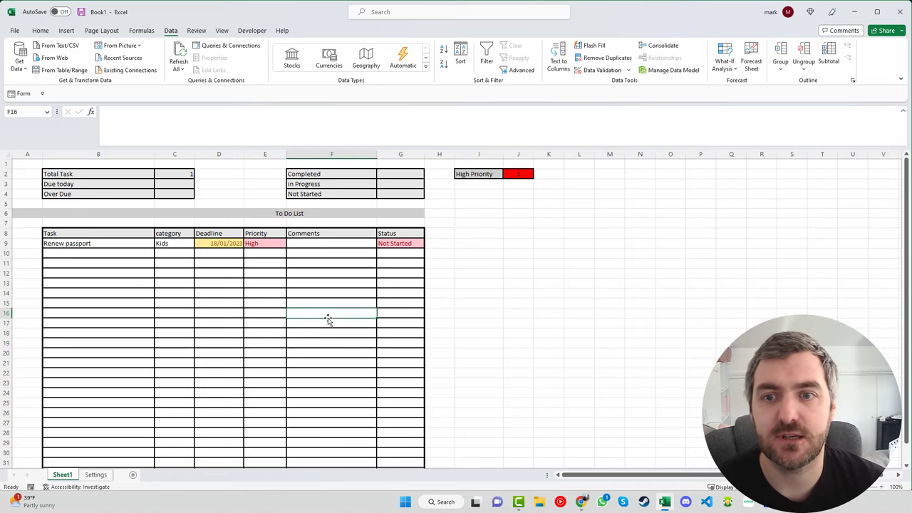
# Enter the comment New photo for the Renew passport task in F9
pyautogui.click(330, 245)
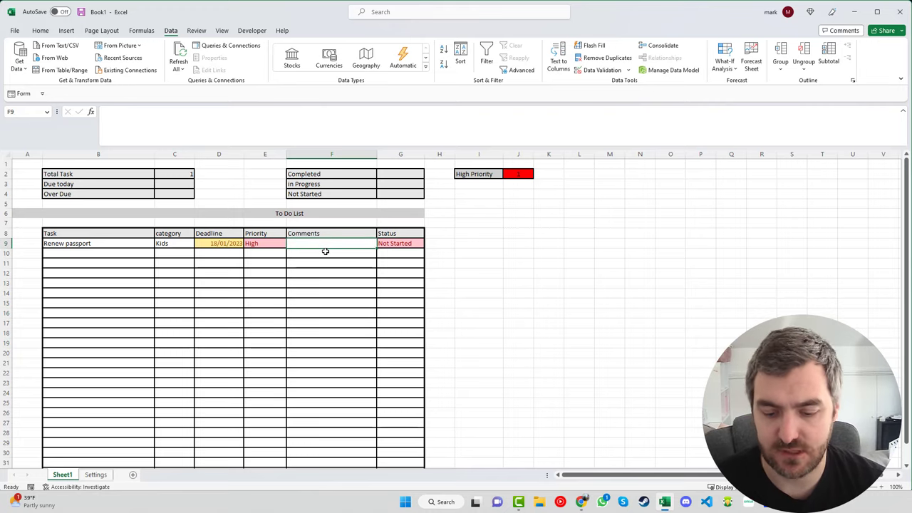
pyautogui.write('New photo')
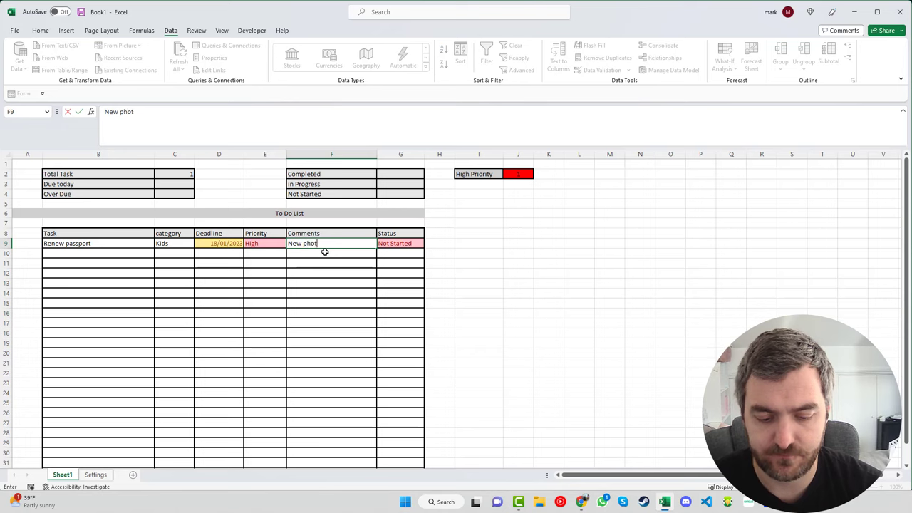
pyautogui.click(408, 243)
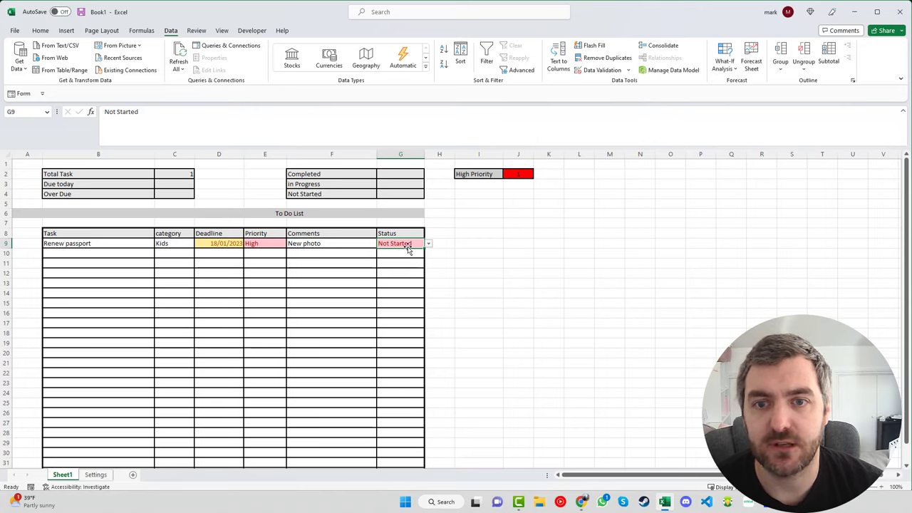
# Test the status dropdown in G9 by choosing In Progress, Complete and Not Started in turn
pyautogui.click(428, 244)
pyautogui.click(417, 258)
pyautogui.click(428, 244)
pyautogui.click(416, 265)
pyautogui.click(429, 243)
pyautogui.click(422, 253)
pyautogui.click(469, 271)
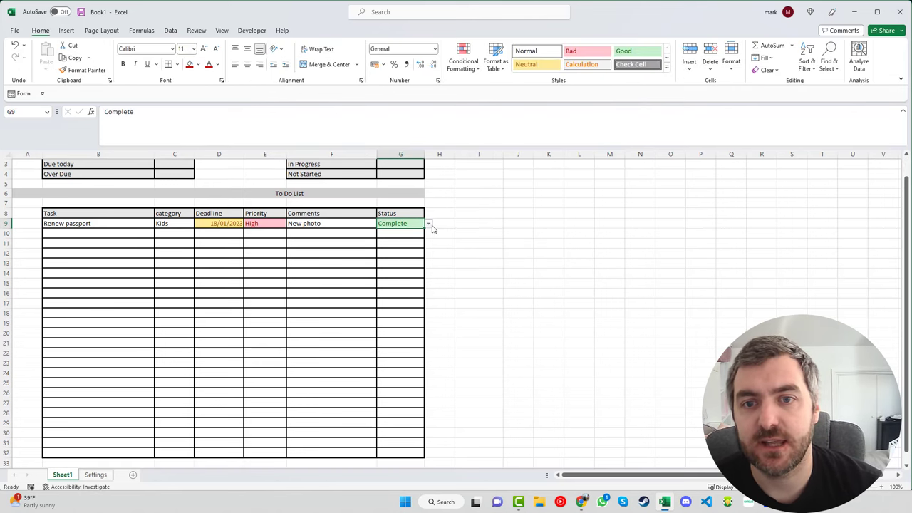
# Cycle the Renew passport task's status in G9 through Not Started and In Progress, ending on Complete
pyautogui.click(429, 224)
pyautogui.click(420, 233)
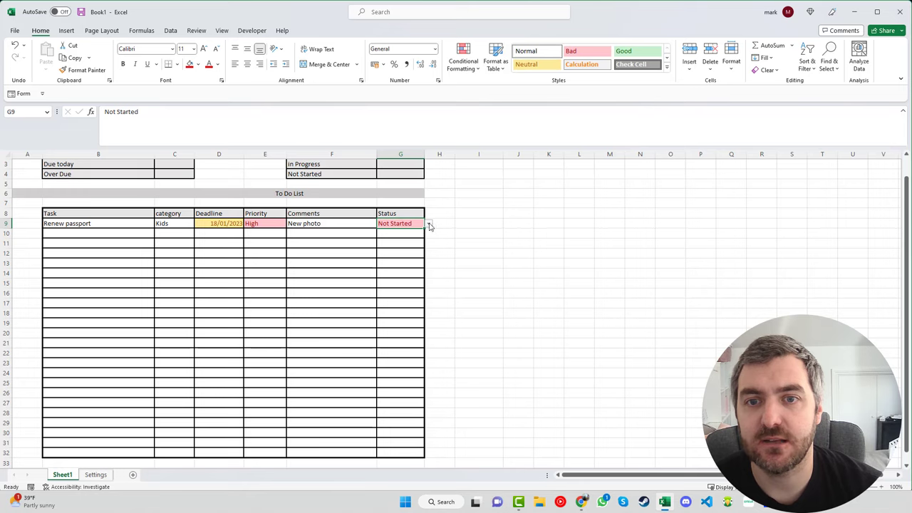
pyautogui.click(429, 223)
pyautogui.click(413, 238)
pyautogui.click(428, 224)
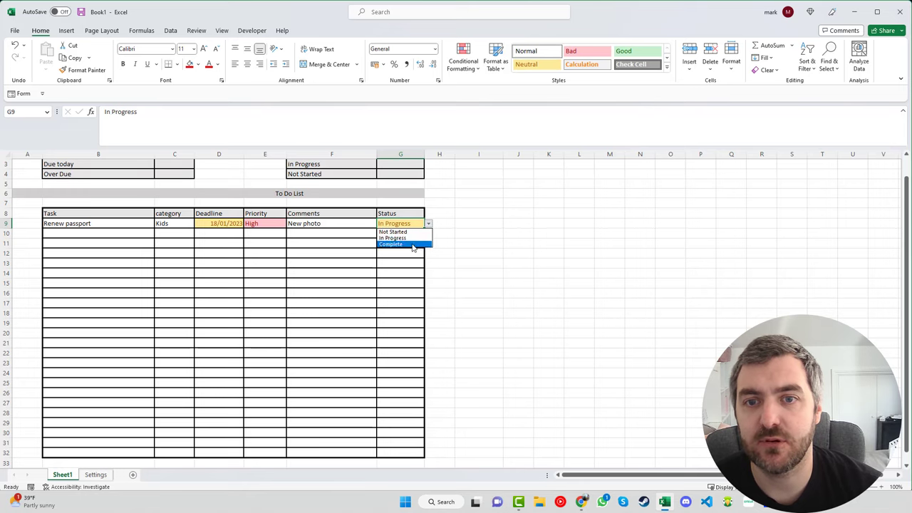
pyautogui.click(412, 244)
# Enter the formula =COUNTIF(G9:G32,"Complete") in G2 to count the completed tasks
pyautogui.scroll(1, 456, 255)
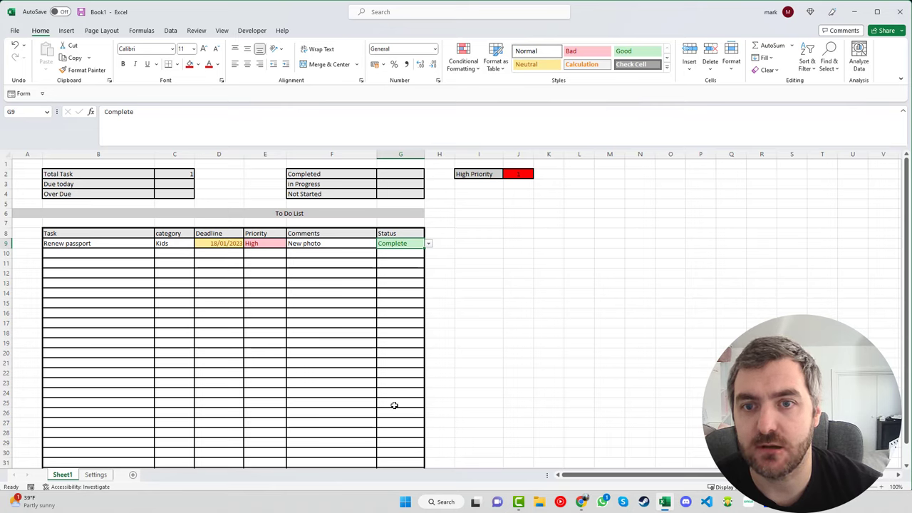
pyautogui.click(403, 177)
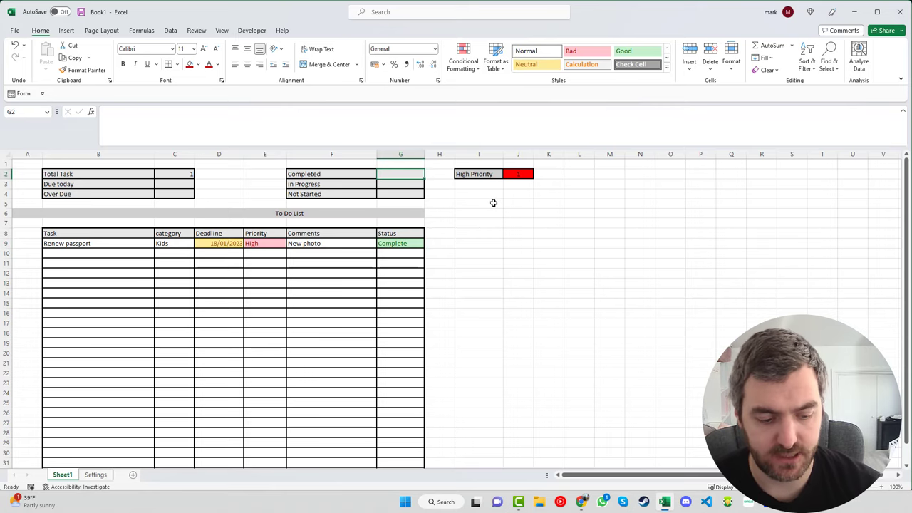
pyautogui.write('=COUNT(')
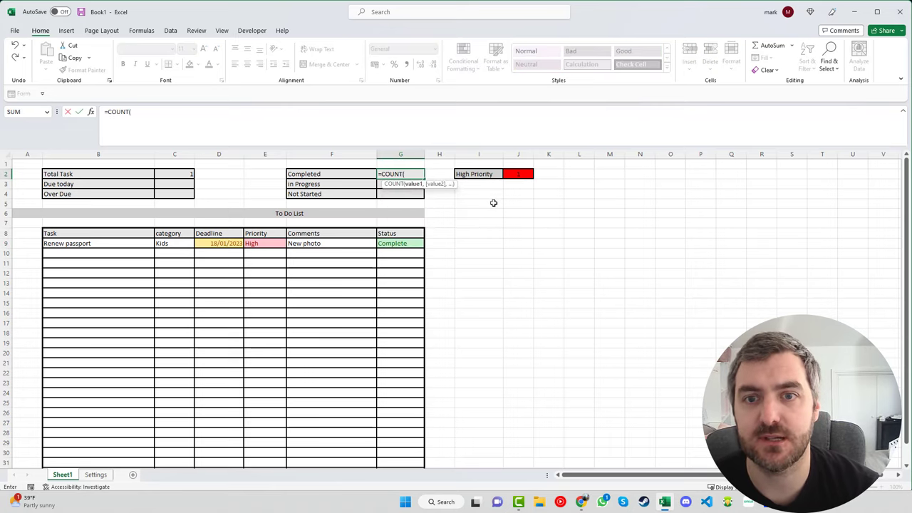
pyautogui.press('BackSpace')
pyautogui.press('Down')
pyautogui.press('Down')
pyautogui.press('Down')
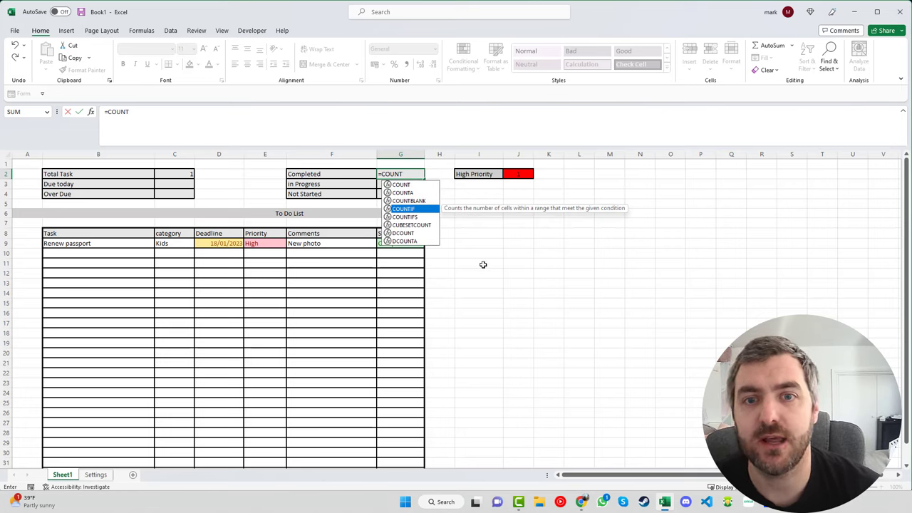
pyautogui.press('Tab')
pyautogui.moveTo(401, 244); pyautogui.dragTo(402, 453)
pyautogui.scroll(1, 520, 320)
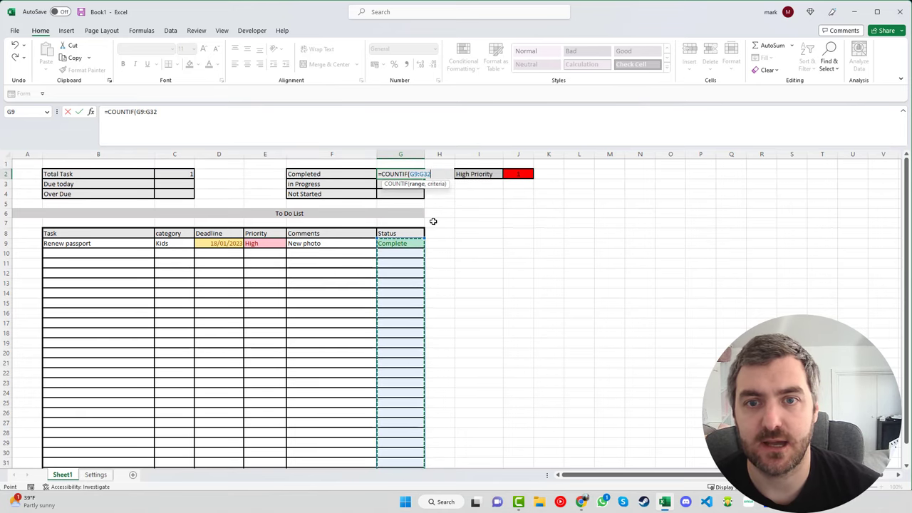
pyautogui.write(',')
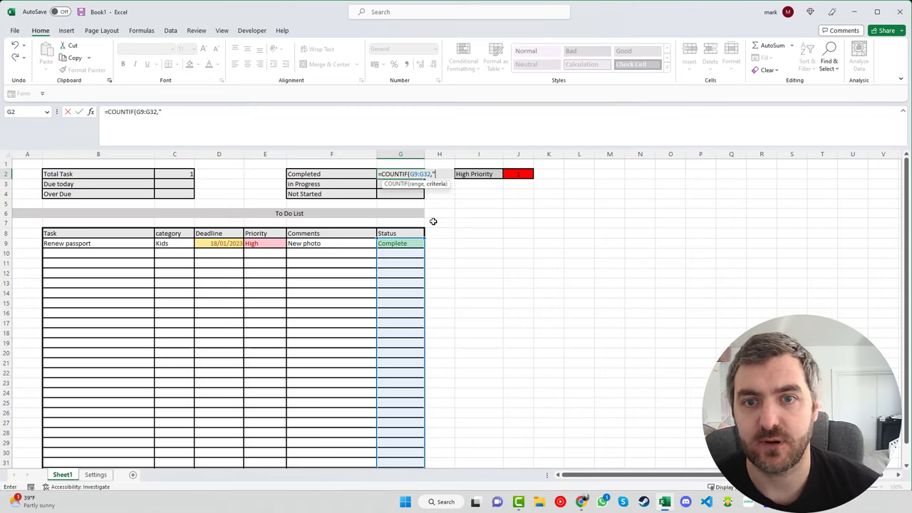
pyautogui.write('Com')
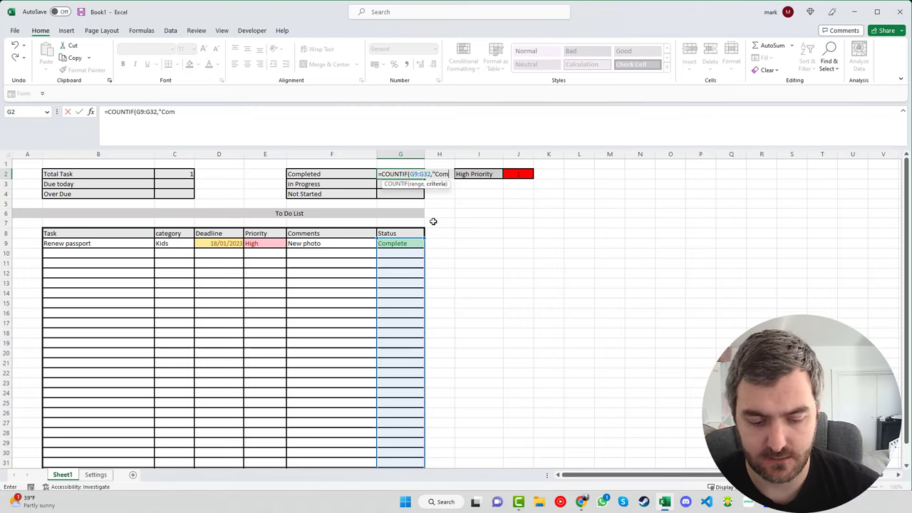
pyautogui.write('plete')
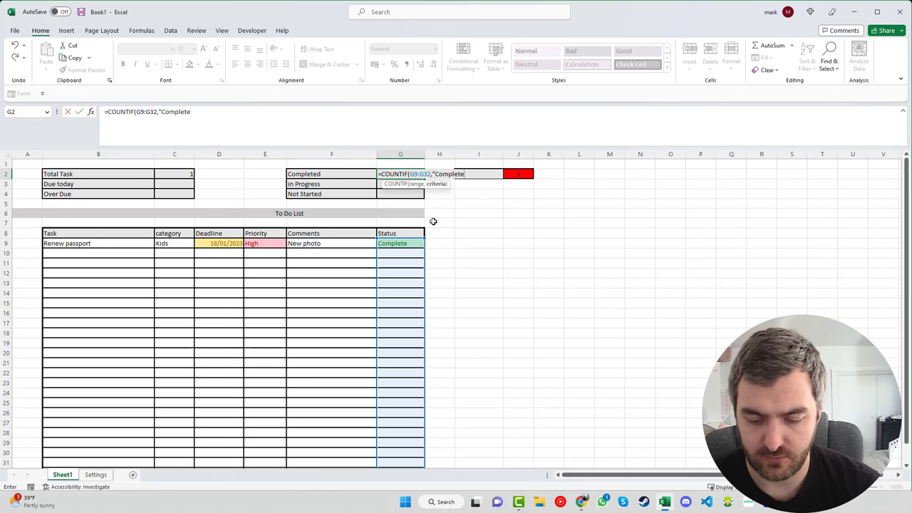
pyautogui.write('")')
pyautogui.press('Return')
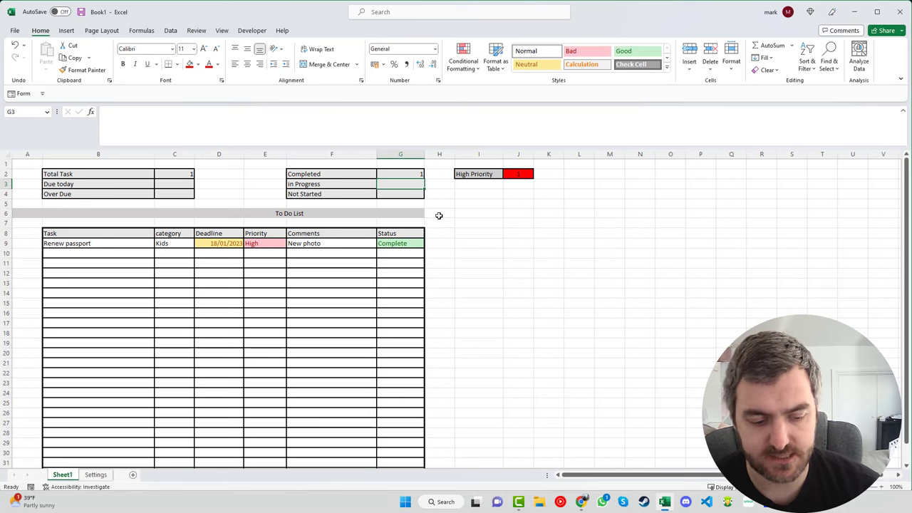
# Enter the formula =COUNTIF(G9:G32,"In Progress") in G3 to count the tasks in progress
pyautogui.write('=count')
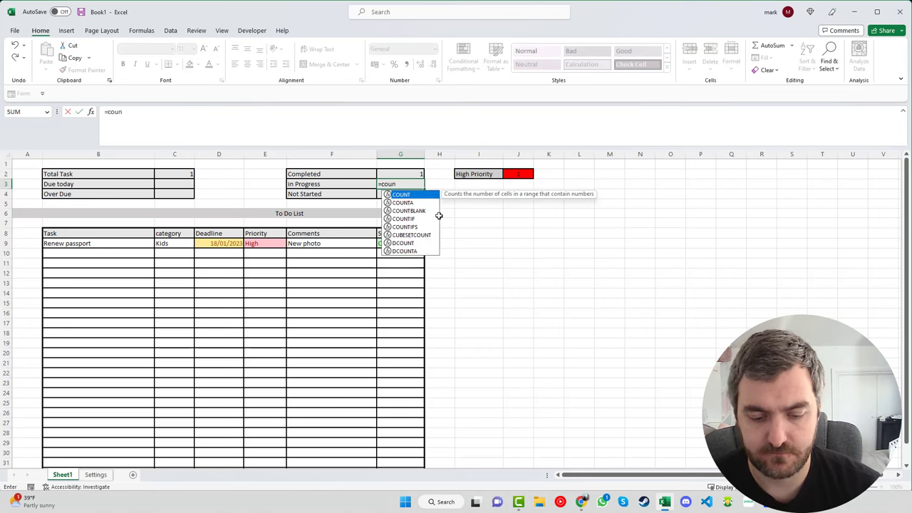
pyautogui.press('Down')
pyautogui.press('Down')
pyautogui.press('Down')
pyautogui.press('Tab')
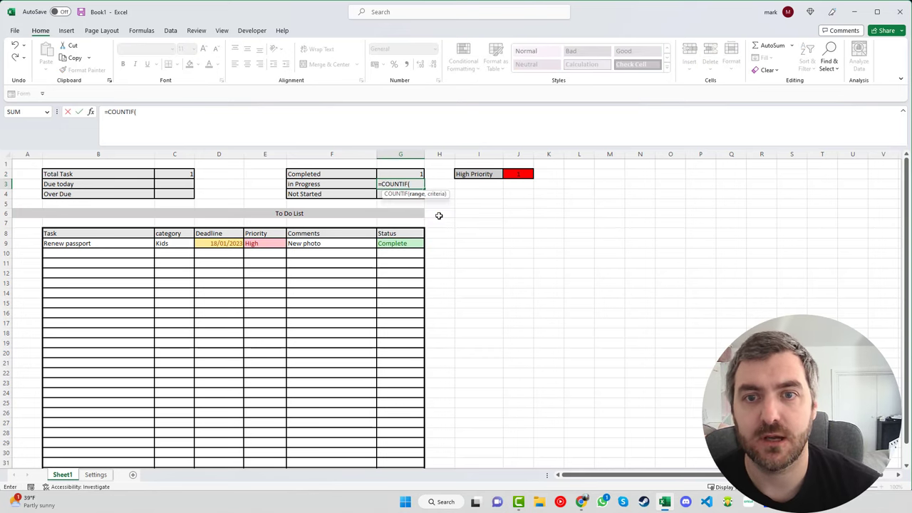
pyautogui.moveTo(405, 242); pyautogui.dragTo(406, 452)
pyautogui.write(',"I')
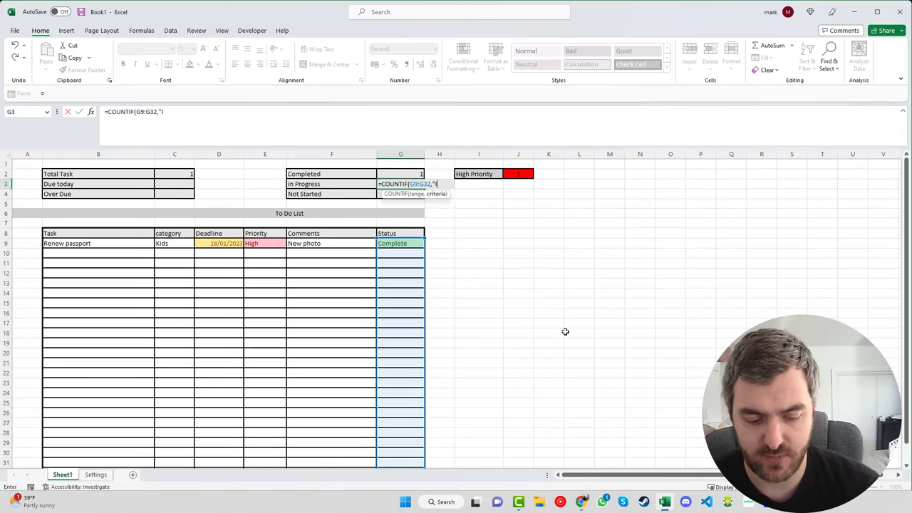
pyautogui.write('n Prog')
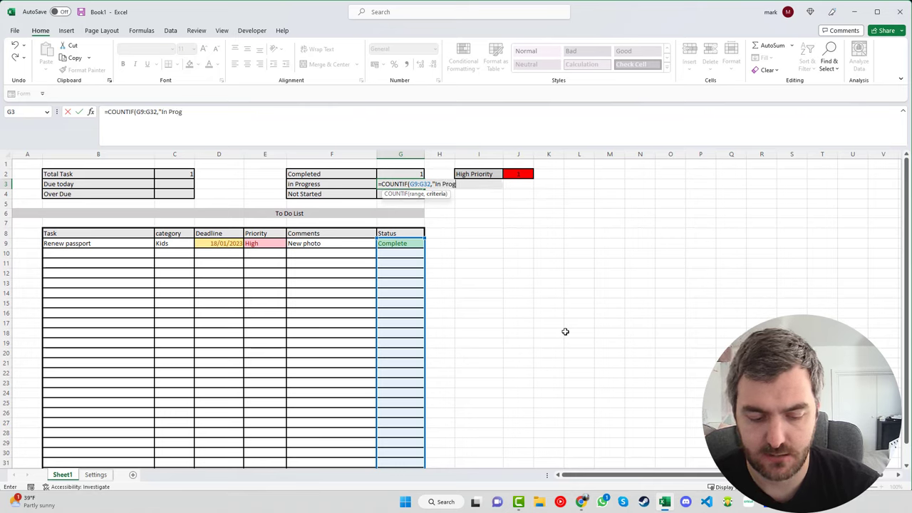
pyautogui.write('ress"')
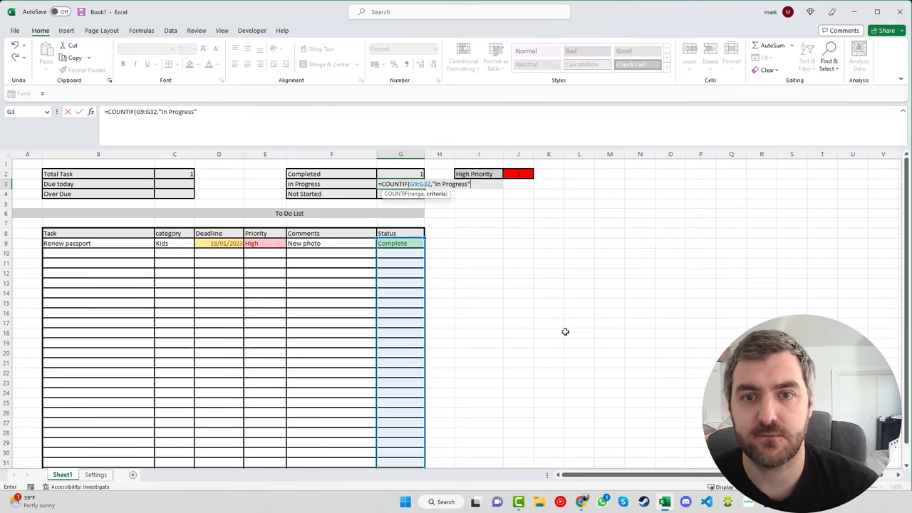
pyautogui.write(')')
pyautogui.press('Return')
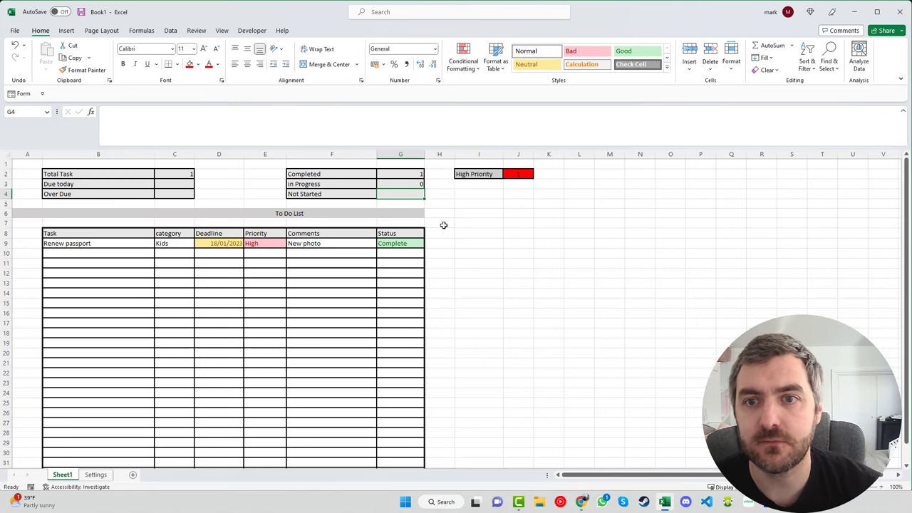
# Enter the formula =COUNTIF(G9:G32,"Not Started") in G4 to count the tasks not yet started
pyautogui.write('=count')
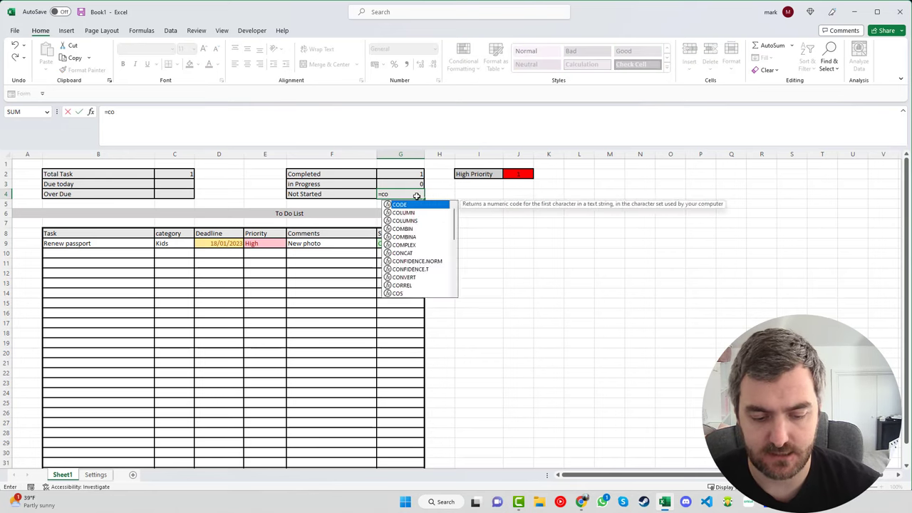
pyautogui.press('Down')
pyautogui.press('Down')
pyautogui.press('Down')
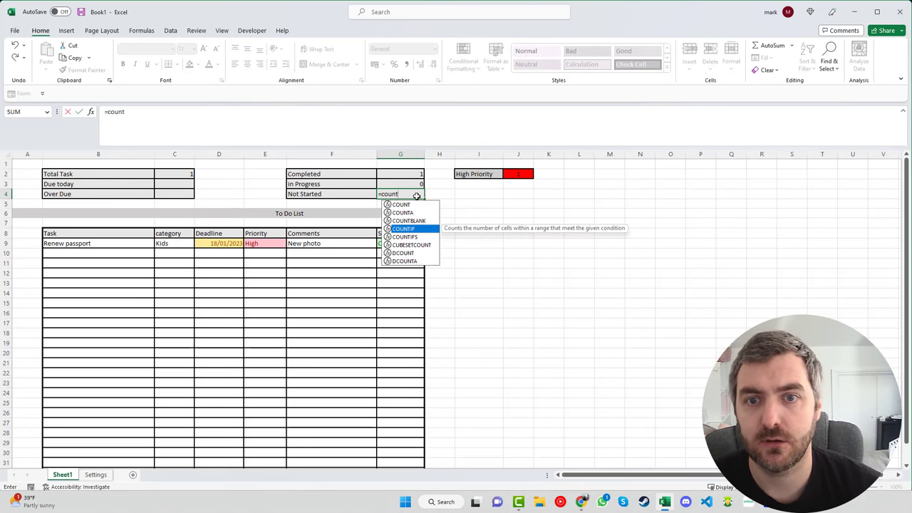
pyautogui.press('Tab')
pyautogui.moveTo(406, 244); pyautogui.dragTo(407, 444)
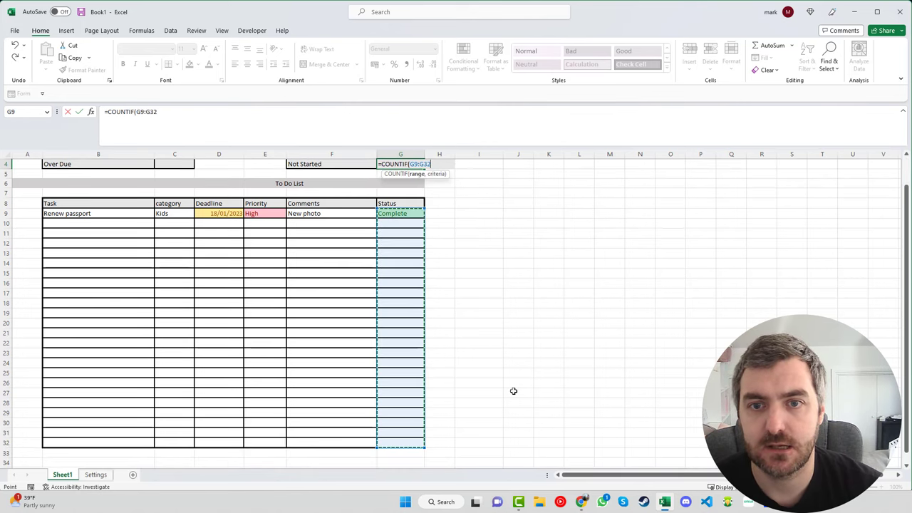
pyautogui.scroll(1, 507, 383)
pyautogui.write(',')
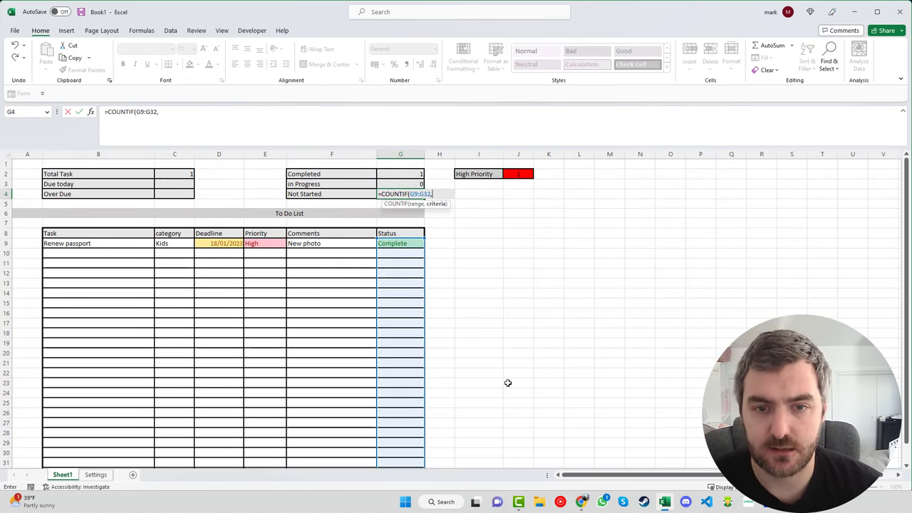
pyautogui.write('"')
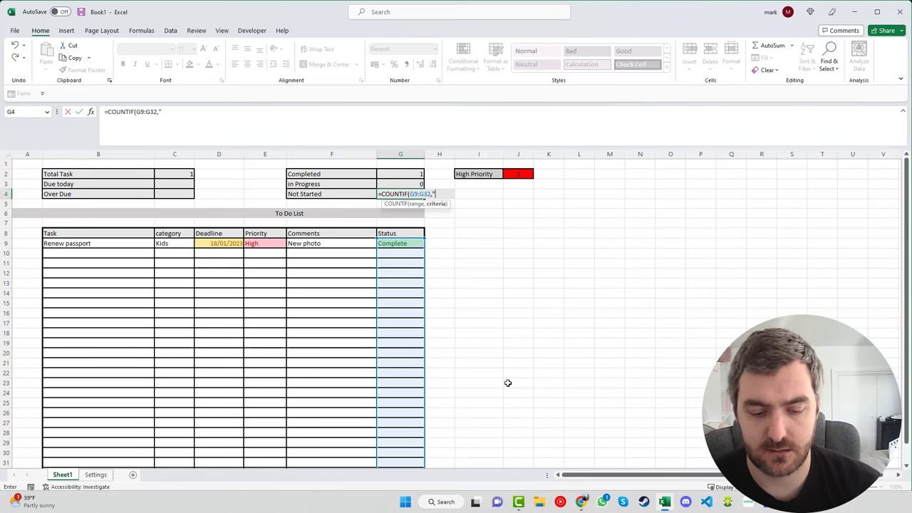
pyautogui.write('Not Sta')
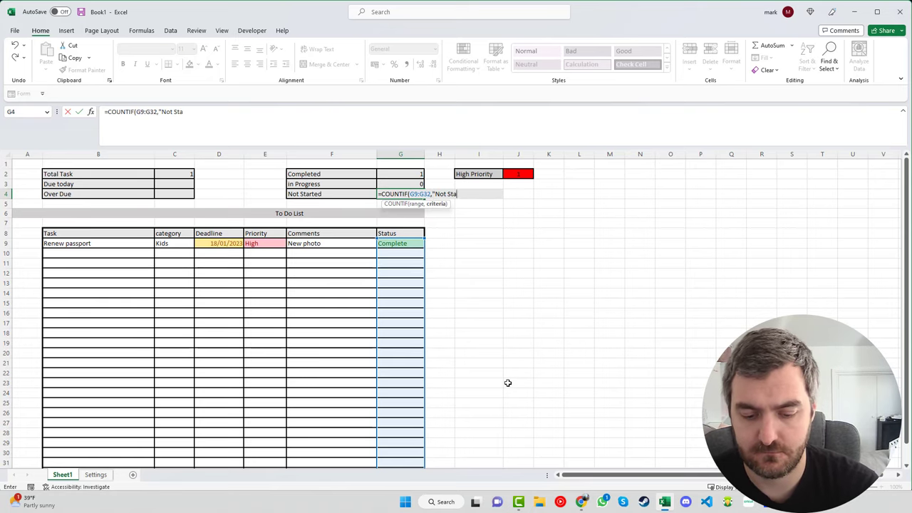
pyautogui.write('rted")')
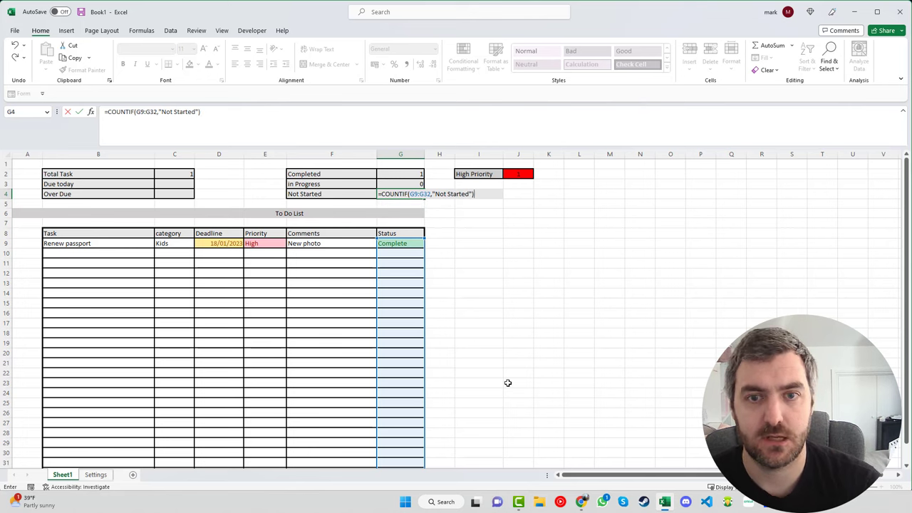
pyautogui.press('Return')
# Test the status counts by choosing Not Started in G12, Complete in G15 and In Progress in G18
pyautogui.click(406, 273)
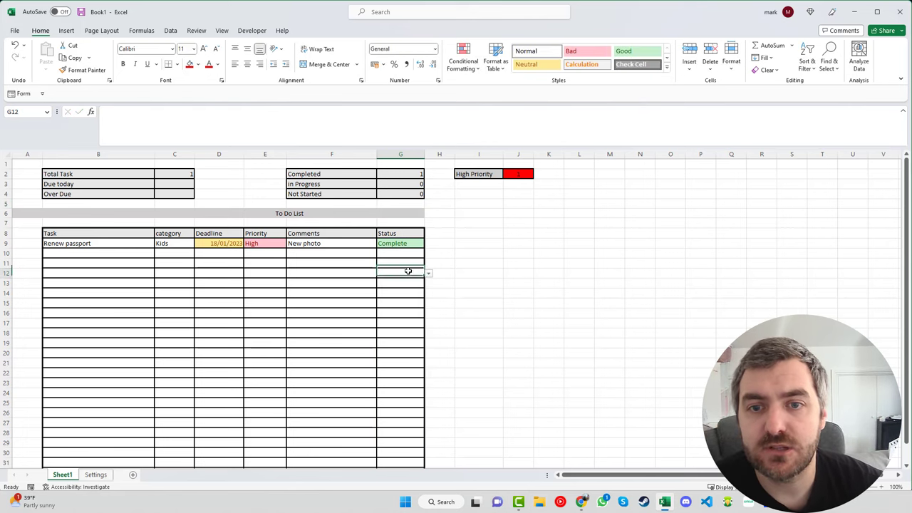
pyautogui.click(428, 274)
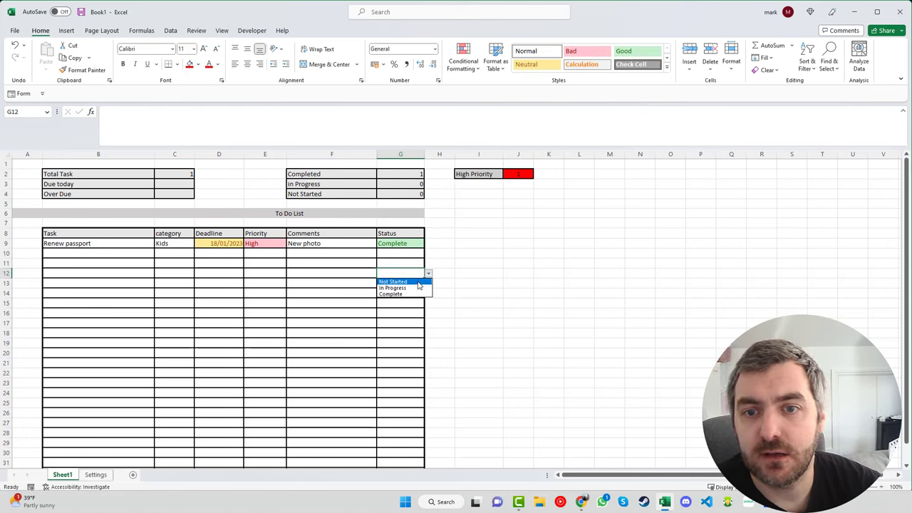
pyautogui.click(417, 279)
pyautogui.click(412, 305)
pyautogui.click(428, 304)
pyautogui.click(408, 324)
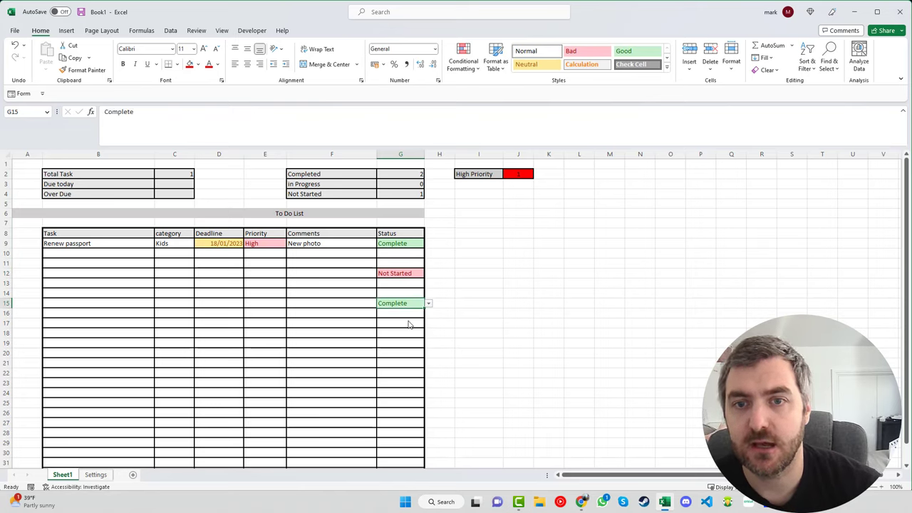
pyautogui.click(403, 332)
pyautogui.click(428, 334)
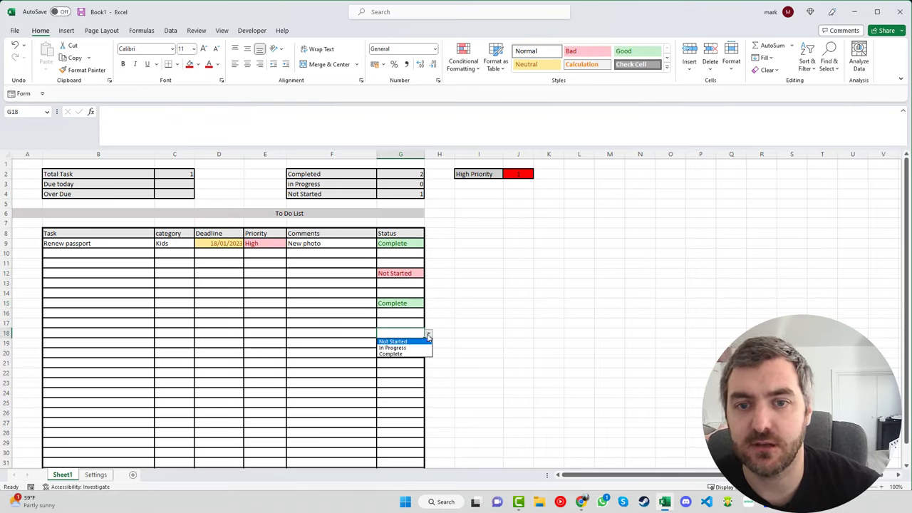
pyautogui.click(414, 349)
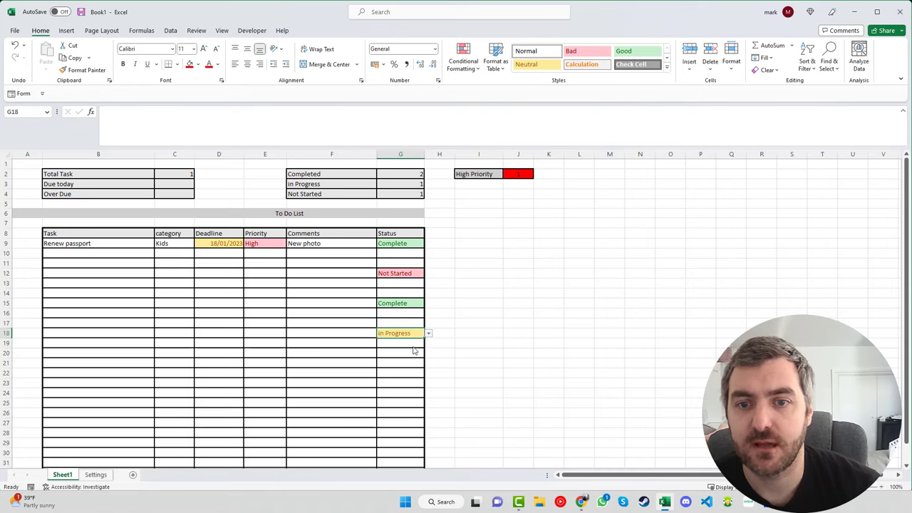
pyautogui.click(458, 336)
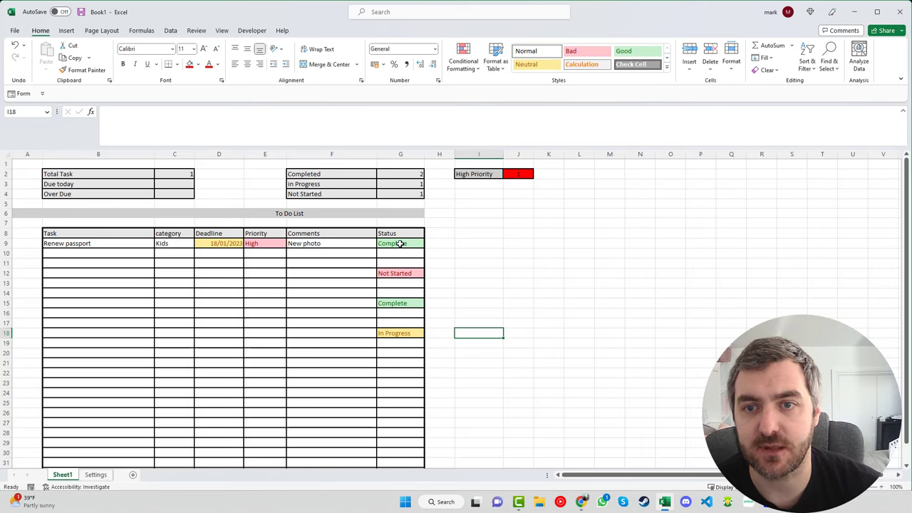
# Enter the formula =COUNTIF(D9:D32,">"&TODAY()) in C4 for the Over Due count
pyautogui.click(207, 128)
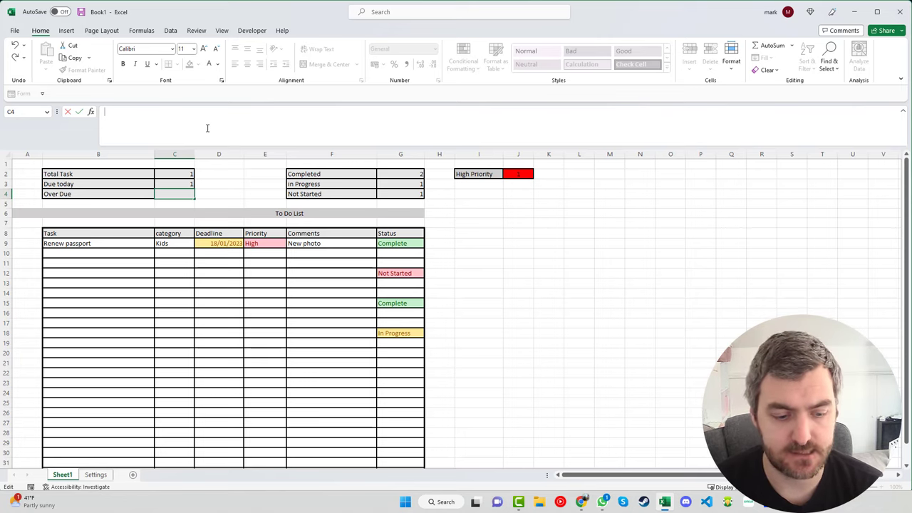
pyautogui.write('=count')
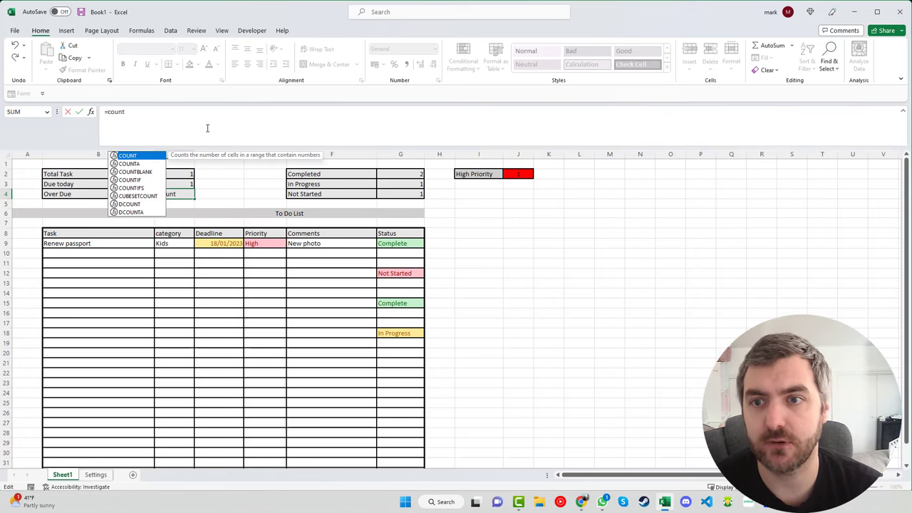
pyautogui.press('Down')
pyautogui.press('Down')
pyautogui.press('Down')
pyautogui.press('Tab')
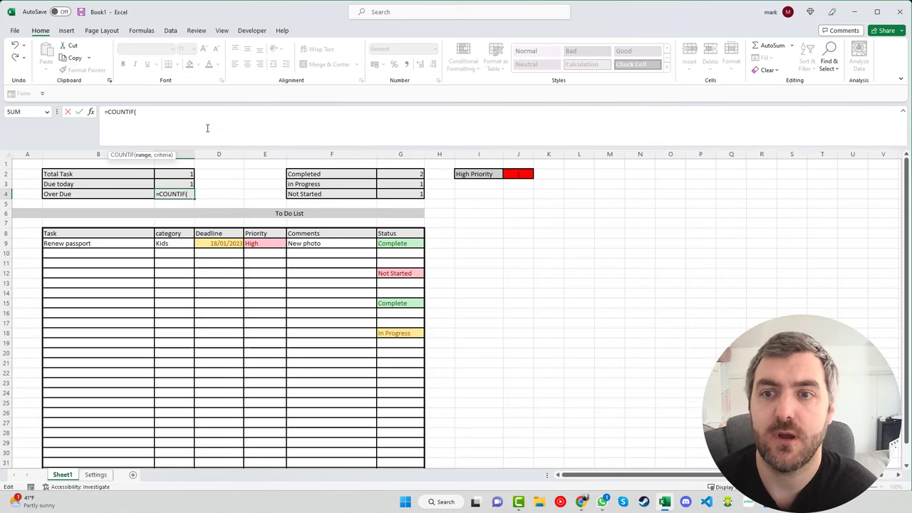
pyautogui.moveTo(224, 243); pyautogui.dragTo(225, 452)
pyautogui.write(',')
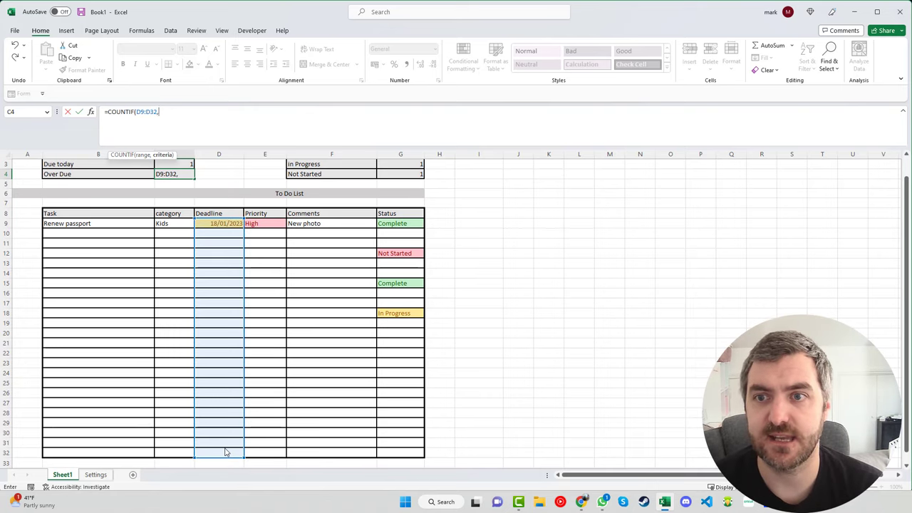
pyautogui.write('">"')
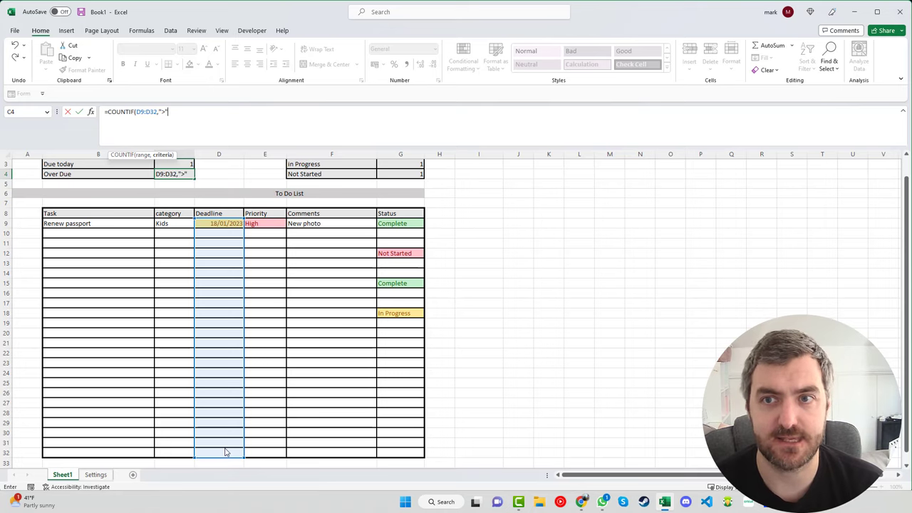
pyautogui.write('>"&tody')
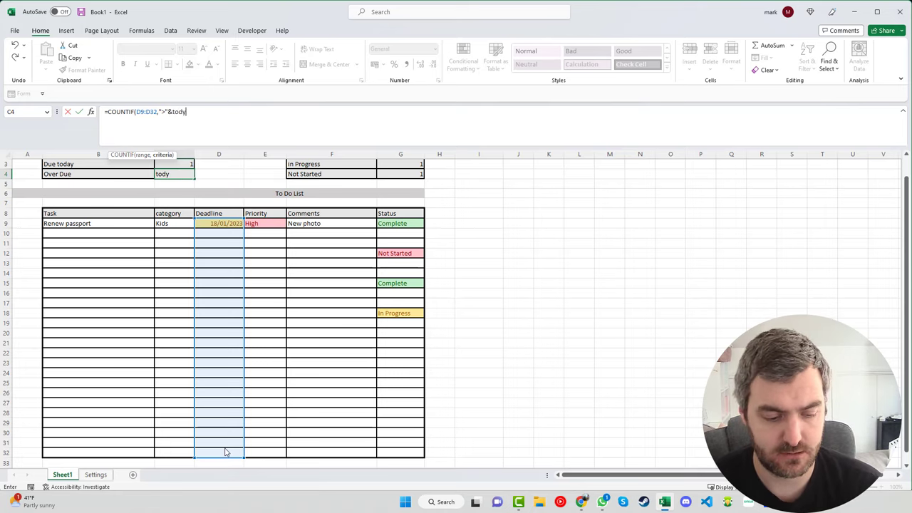
pyautogui.press('BackSpace')
pyautogui.write('a')
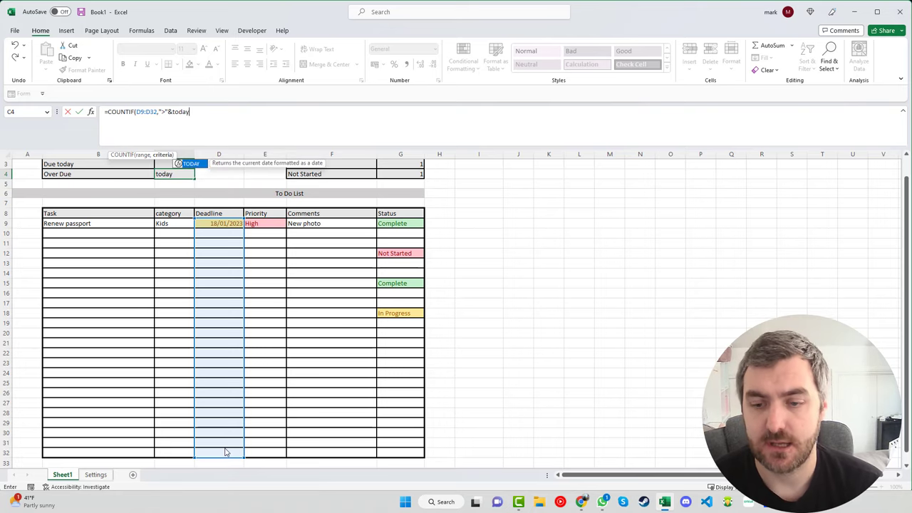
pyautogui.write('y')
pyautogui.press('Tab')
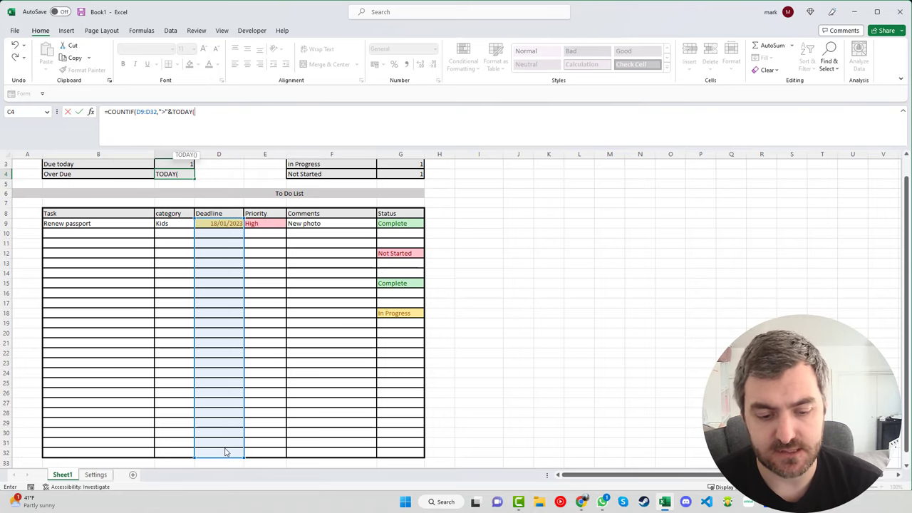
pyautogui.write(')')
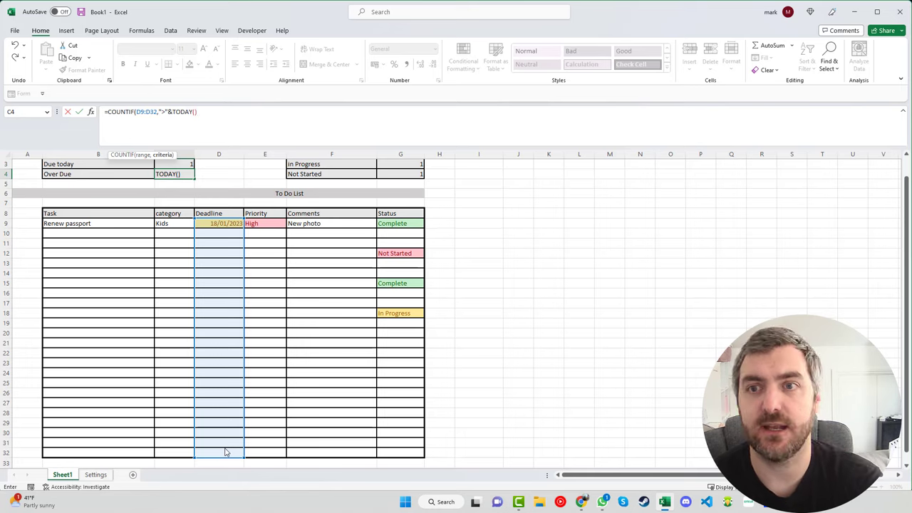
pyautogui.write(')')
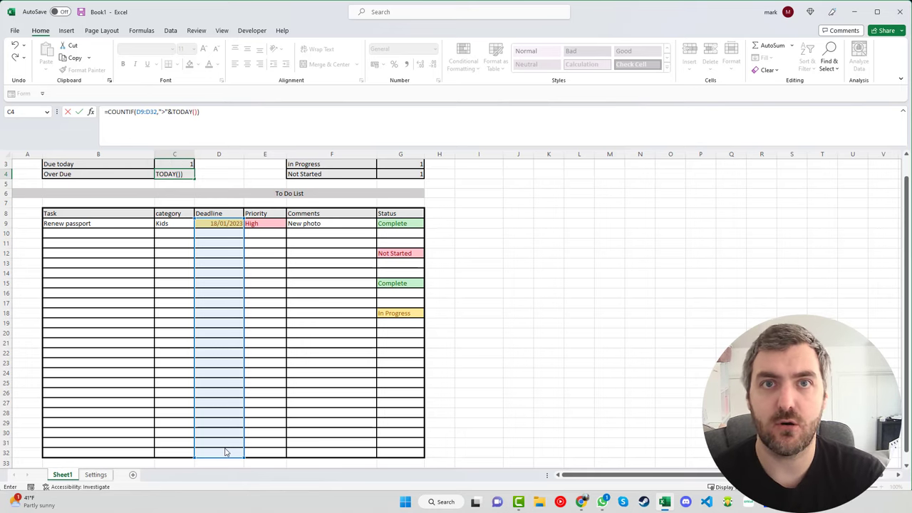
pyautogui.press('Return')
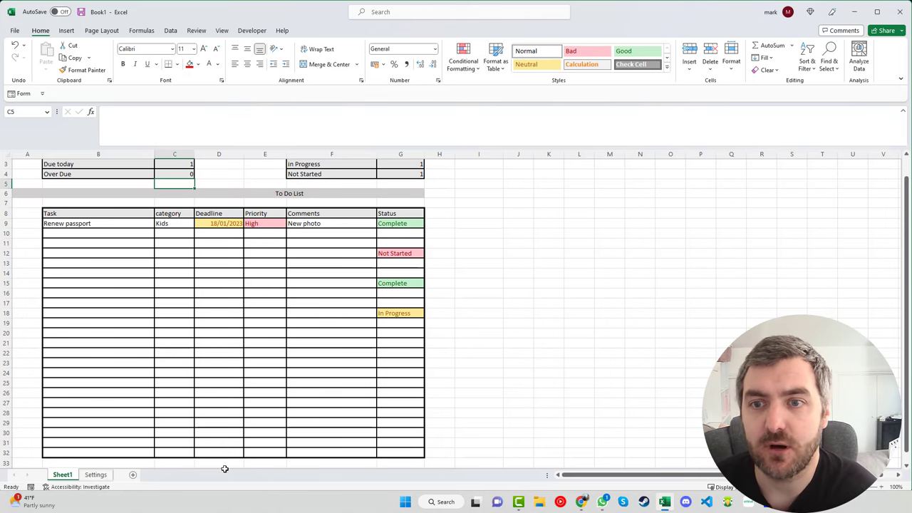
# Test the Over Due count by entering the deadline 19/01/2023 in D11
pyautogui.scroll(1, 255, 365)
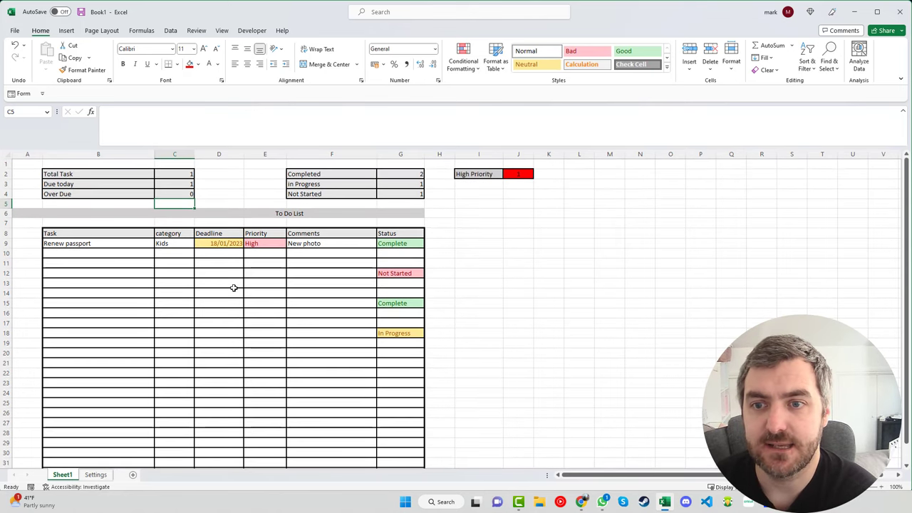
pyautogui.click(227, 264)
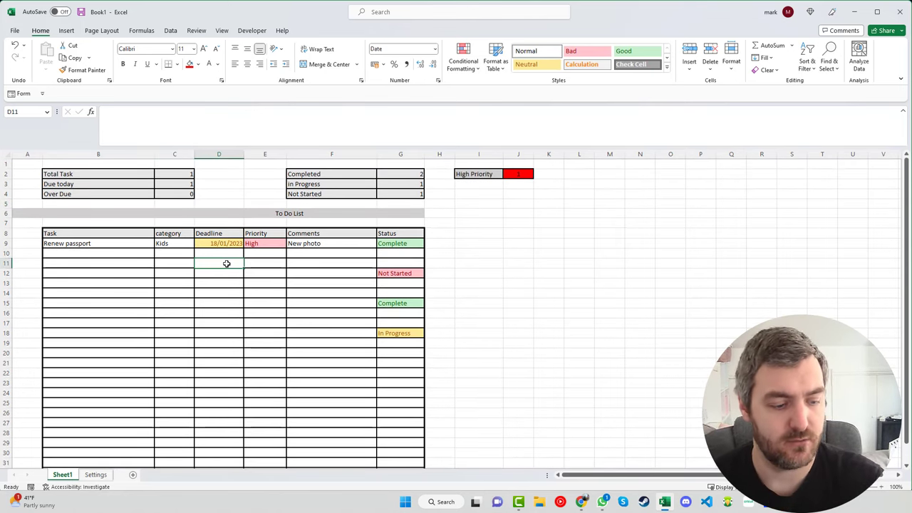
pyautogui.write('19/')
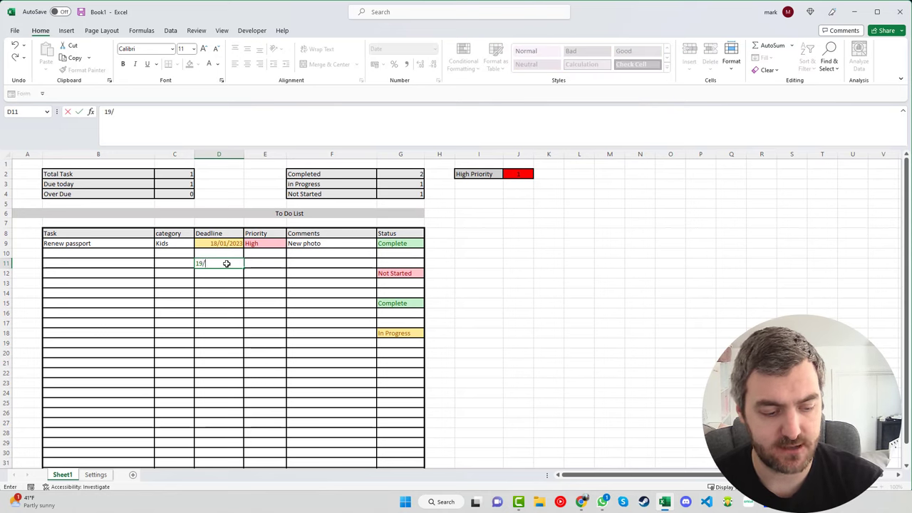
pyautogui.write('01/202')
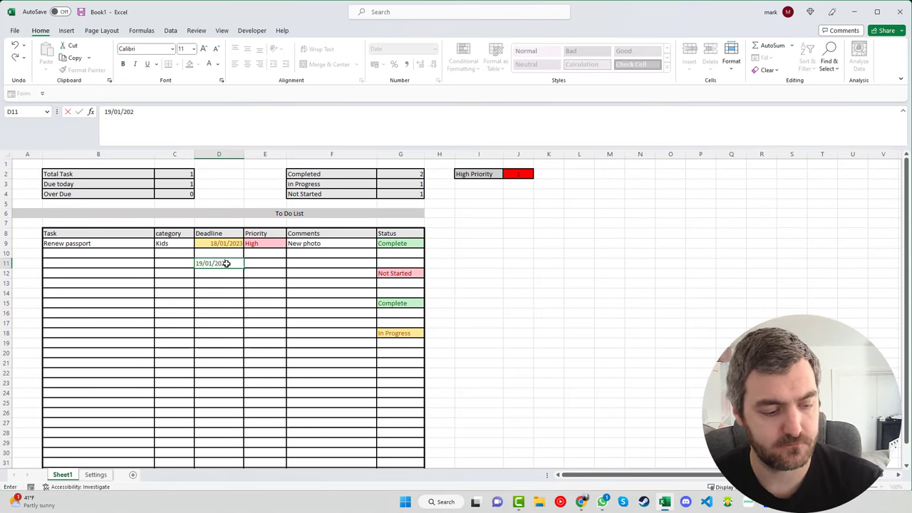
pyautogui.write('3')
pyautogui.press('Return')
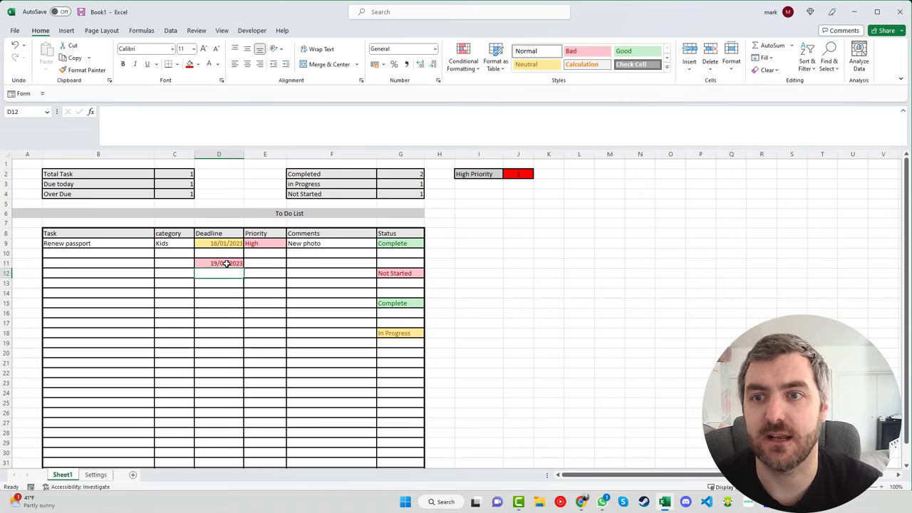